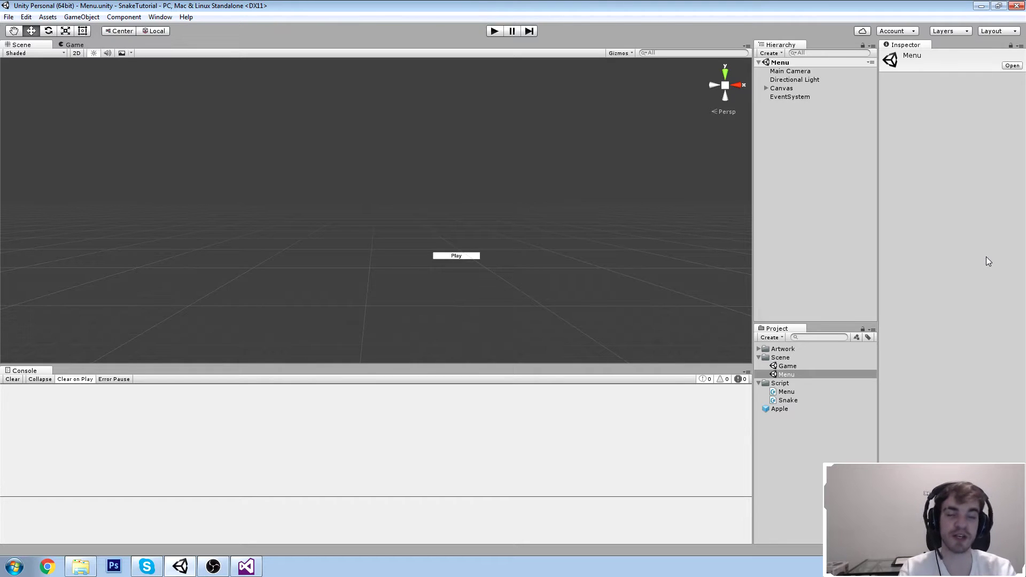
- Open the Game scene, select the Snake object and open its Snake script in Visual Studio to review the code
{"action": "double_click", "coordinate": [796, 366]}
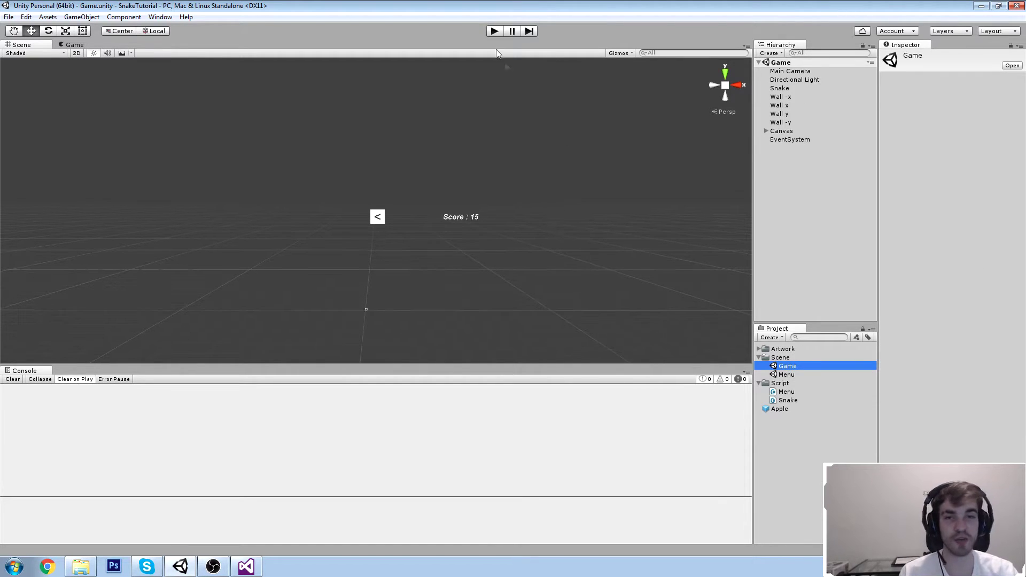
{"action": "left_click", "coordinate": [787, 89]}
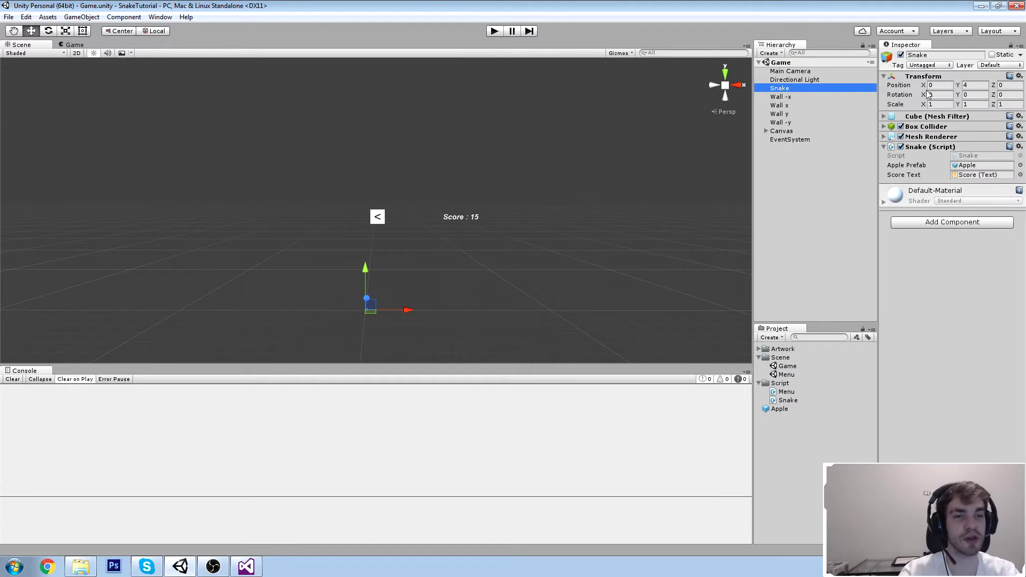
{"action": "double_click", "coordinate": [963, 157]}
{"action": "left_click", "coordinate": [221, 144]}
{"action": "scroll", "coordinate": [221, 144], "scroll_direction": "up", "scroll_amount": 14}
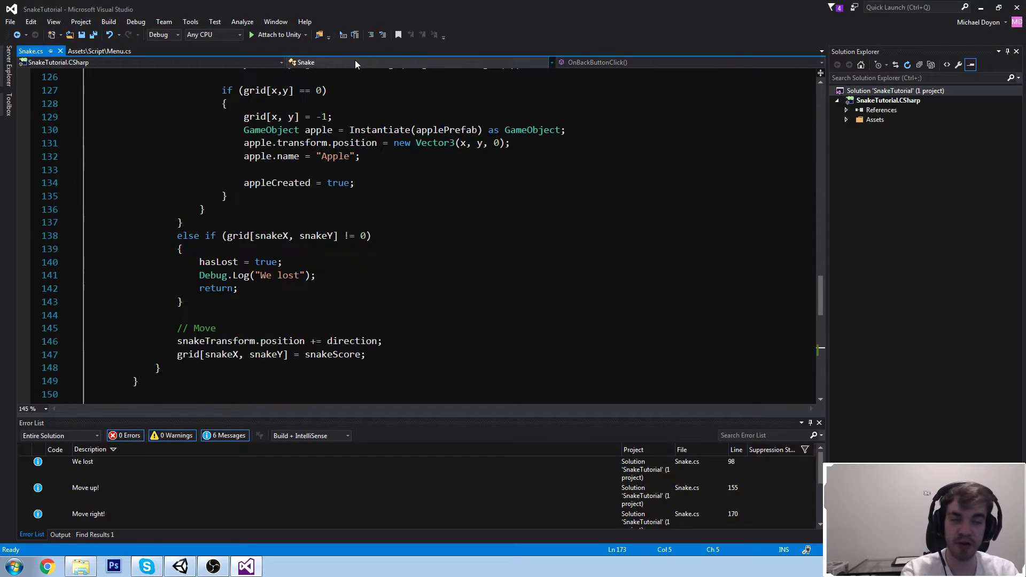
{"action": "scroll", "coordinate": [551, 206], "scroll_direction": "up", "scroll_amount": 17}
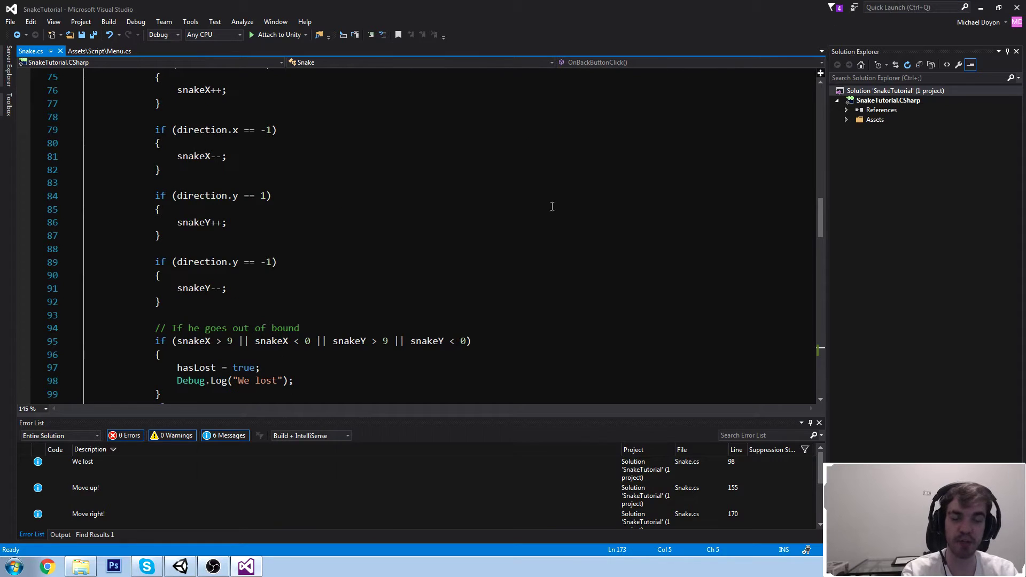
- Switch to Unity, run the game, pause it to examine the board in the Game view, and end the run
{"action": "left_click", "coordinate": [180, 566]}
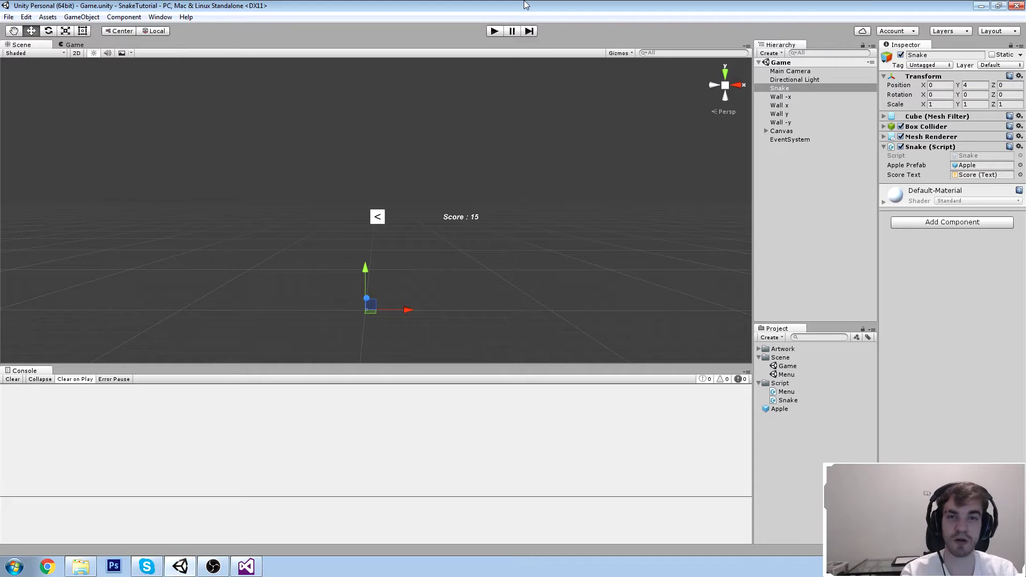
{"action": "left_click", "coordinate": [496, 31]}
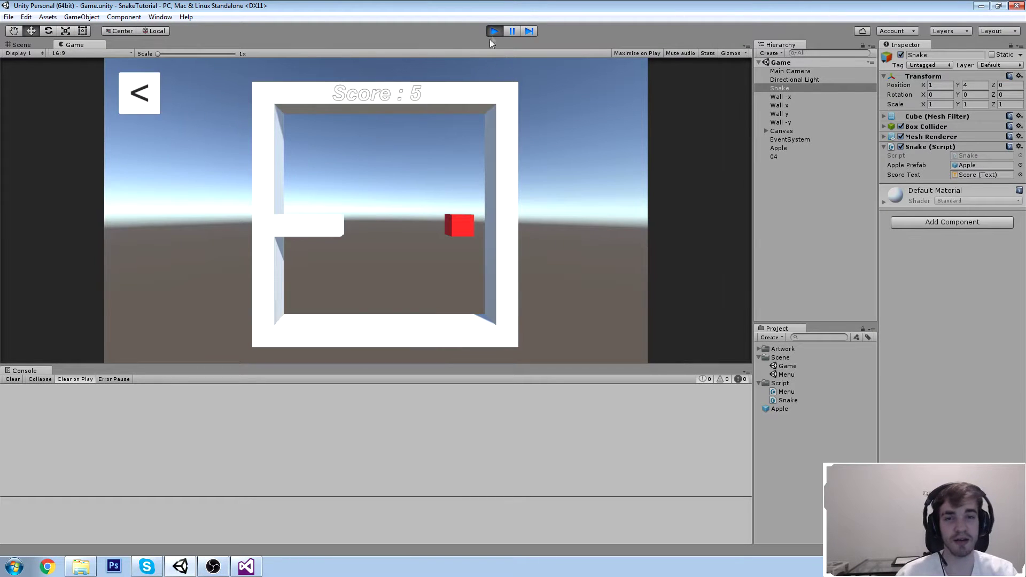
{"action": "left_click", "coordinate": [509, 32]}
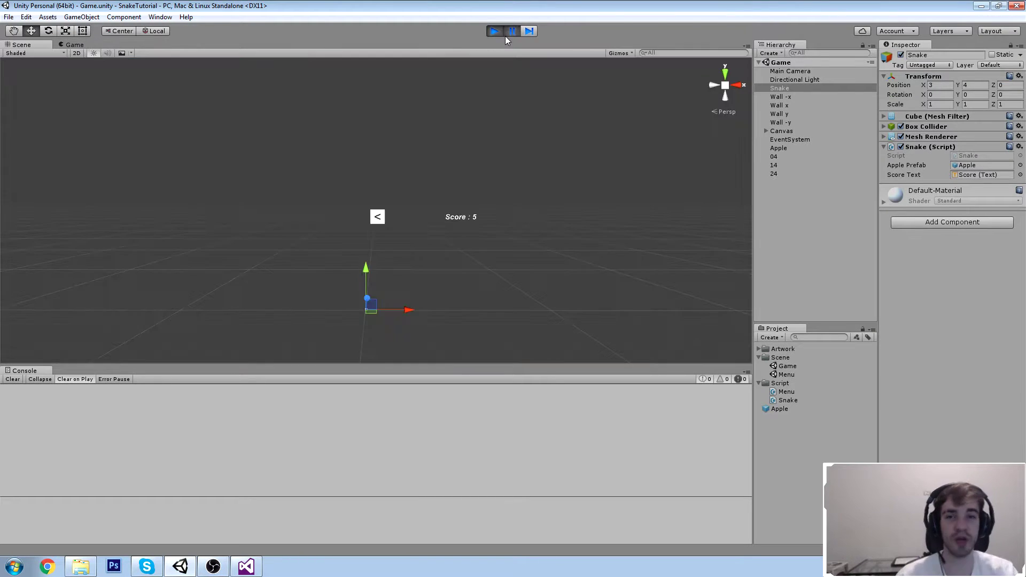
{"action": "left_click", "coordinate": [70, 45]}
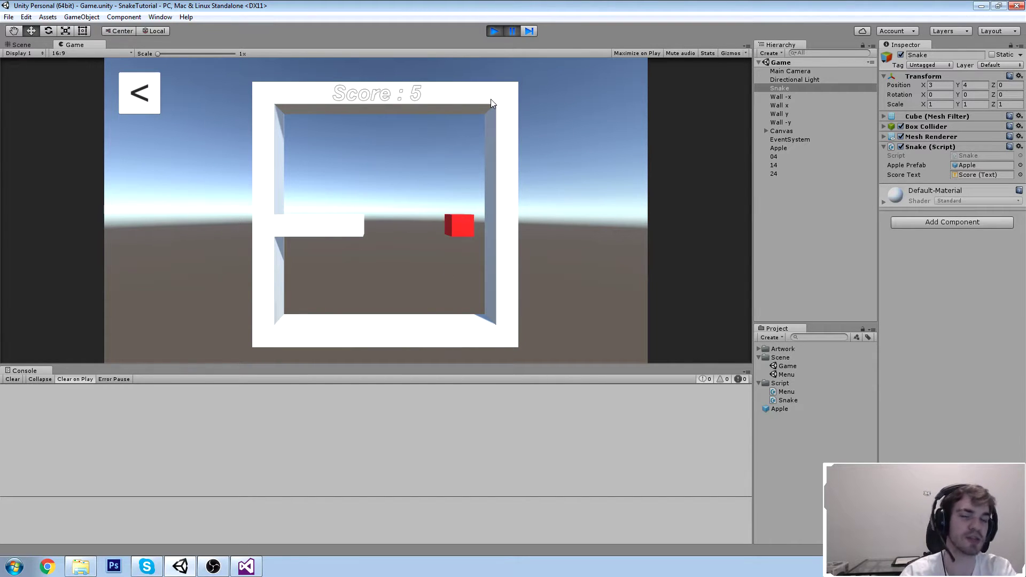
{"action": "left_click", "coordinate": [494, 30]}
- Switch to Visual Studio, set the first dimension of the grid array in Snake.cs to 20, and save the script
{"action": "left_click", "coordinate": [254, 570]}
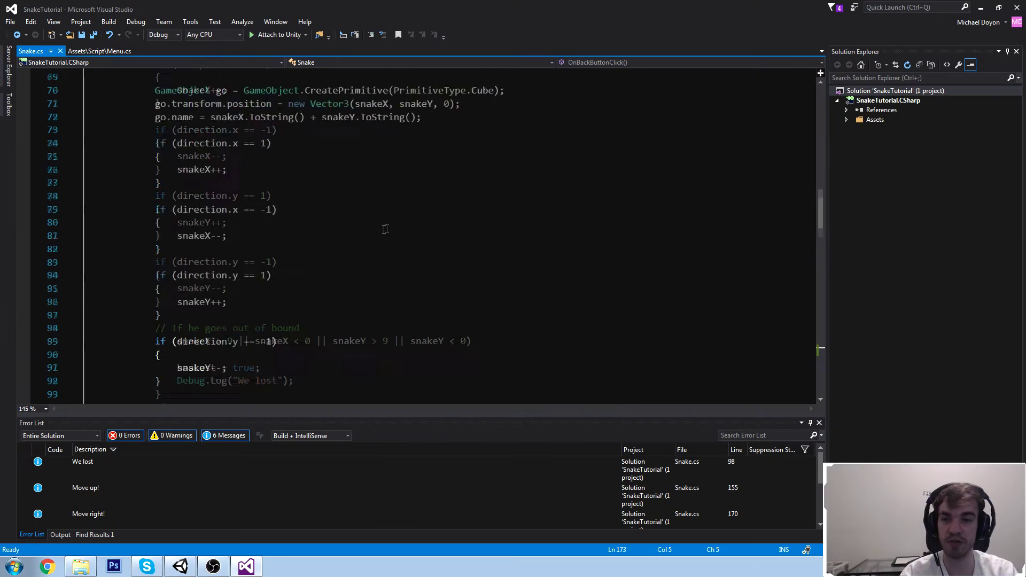
{"action": "scroll", "coordinate": [263, 229], "scroll_direction": "up", "scroll_amount": 20}
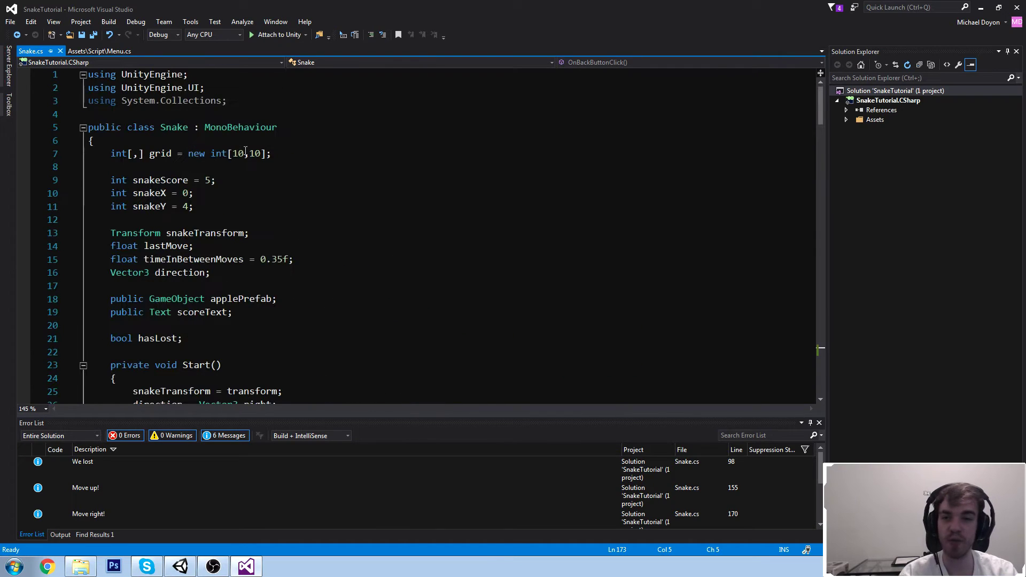
{"action": "double_click", "coordinate": [245, 151]}
{"action": "type", "text": "20"}
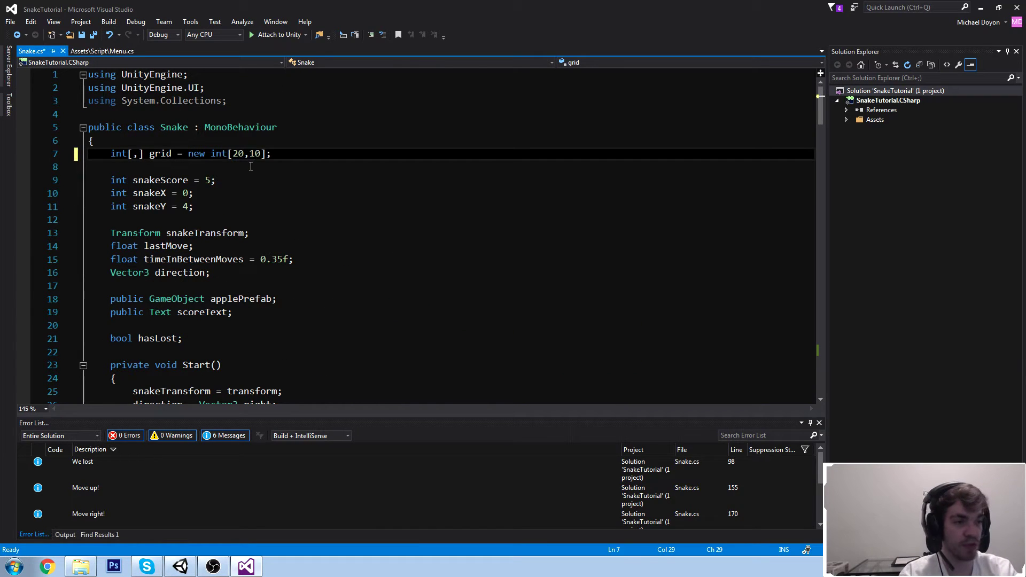
{"action": "key", "text": "ctrl+s"}
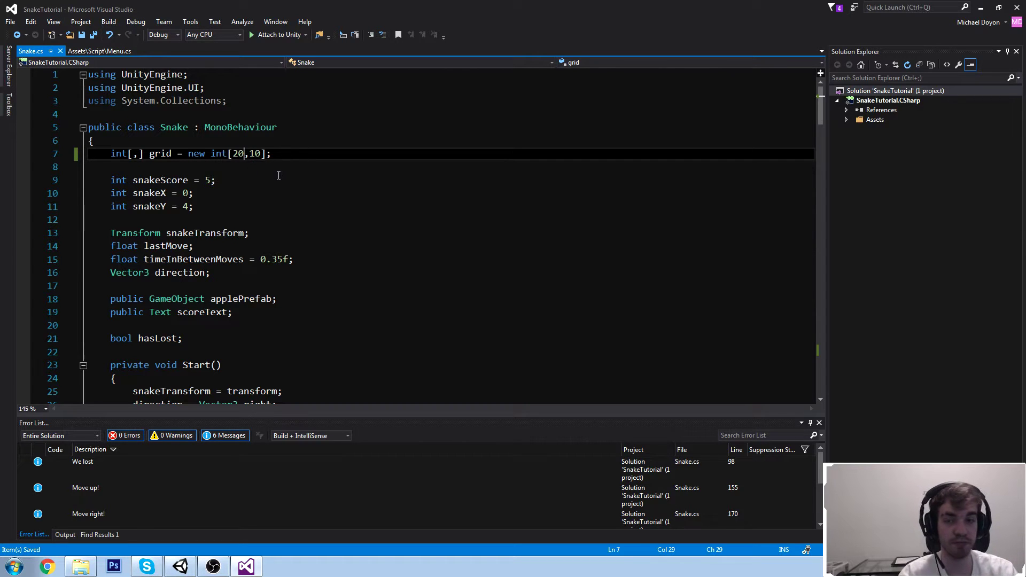
- Switch to Unity, run the game until the snake reaches the wall, and stop it
{"action": "left_click", "coordinate": [180, 567]}
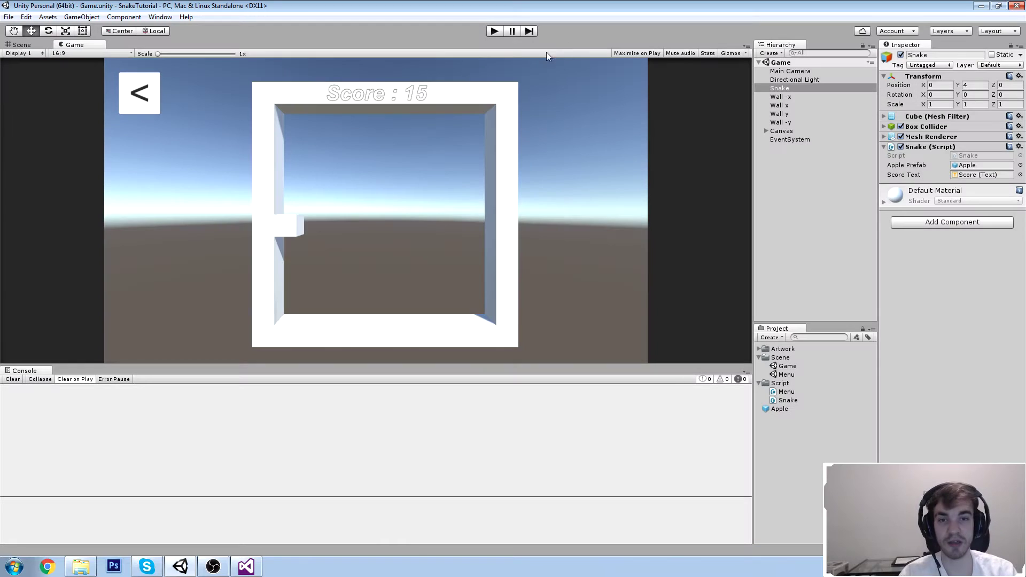
{"action": "left_click", "coordinate": [494, 32]}
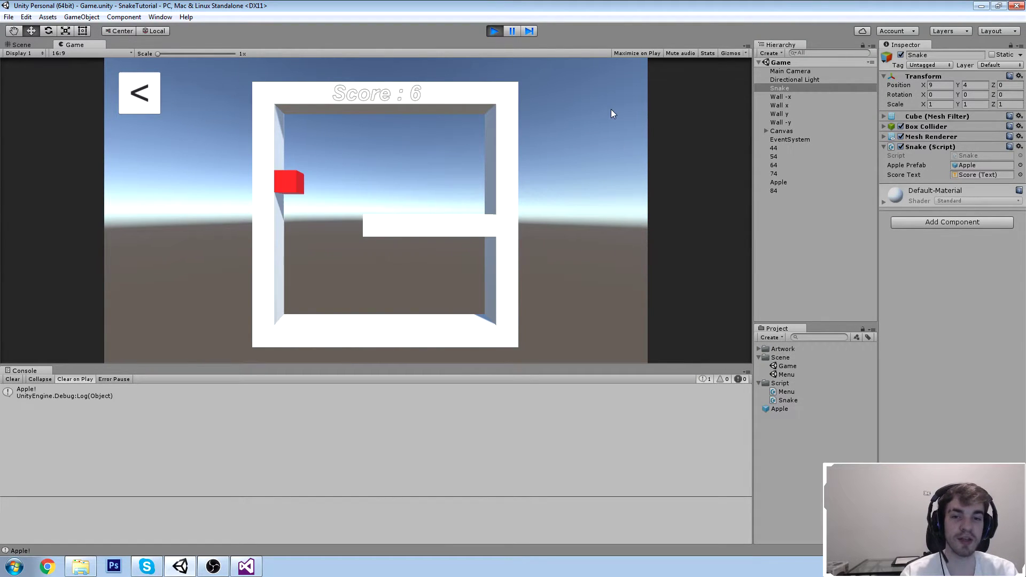
{"action": "left_click", "coordinate": [493, 33]}
- Open the code behind the "We lost" log entry and replace the upper snakeX limit in the out-of-bound check with grid.GetLength(0)
{"action": "double_click", "coordinate": [127, 404]}
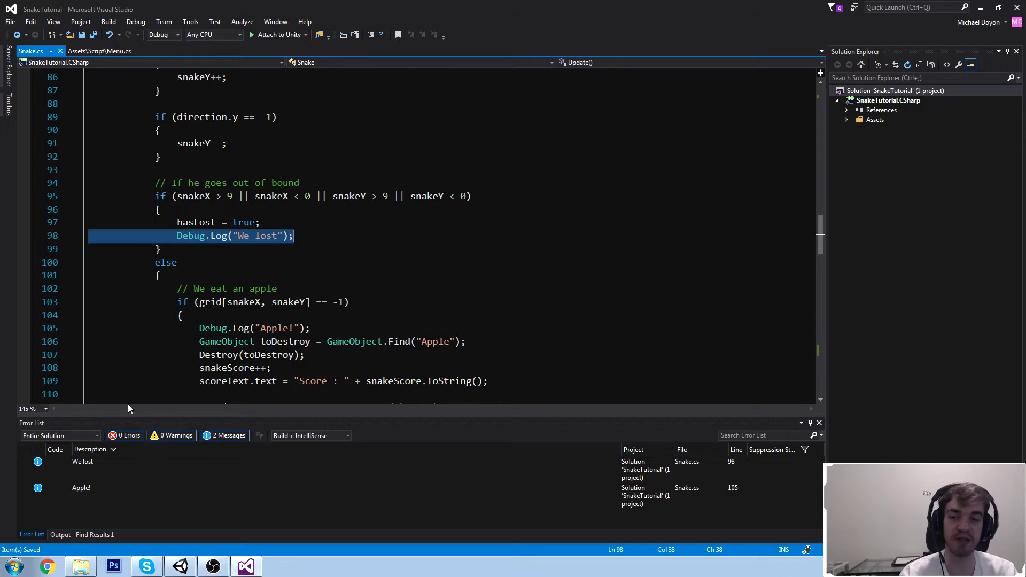
{"action": "key", "text": "Up"}
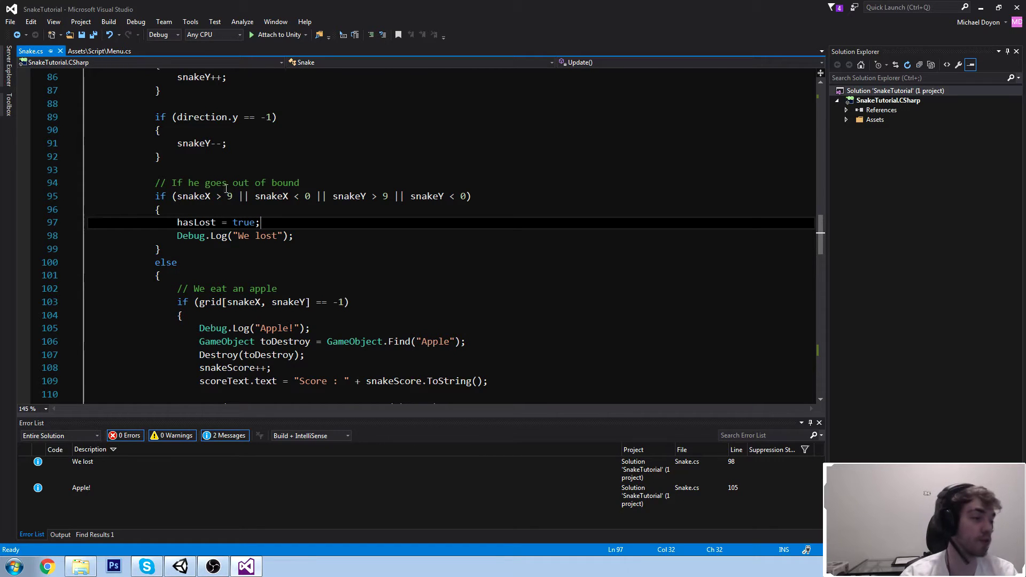
{"action": "left_click_drag", "start_coordinate": [234, 197], "coordinate": [227, 197]}
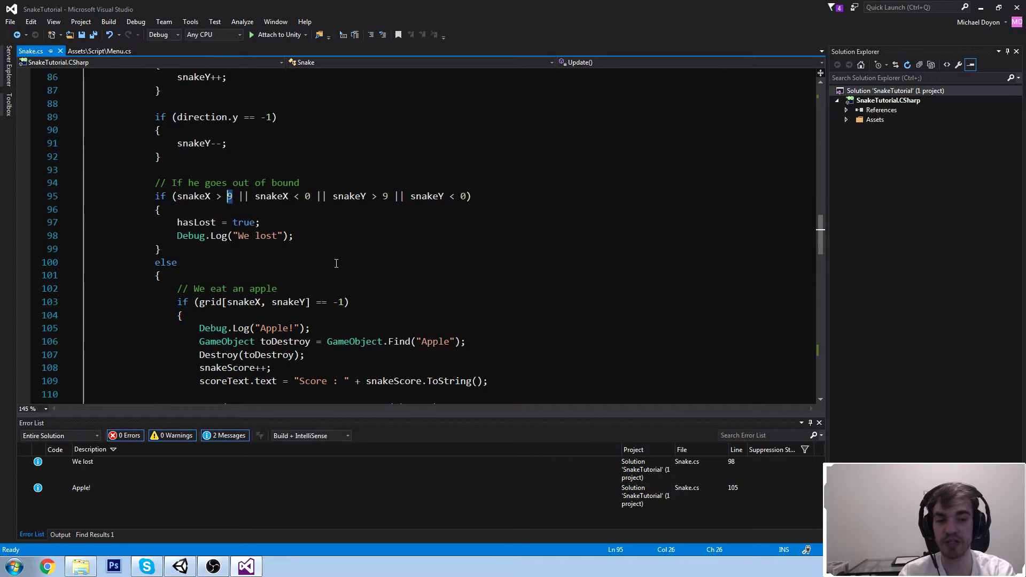
{"action": "key", "text": "BackSpace"}
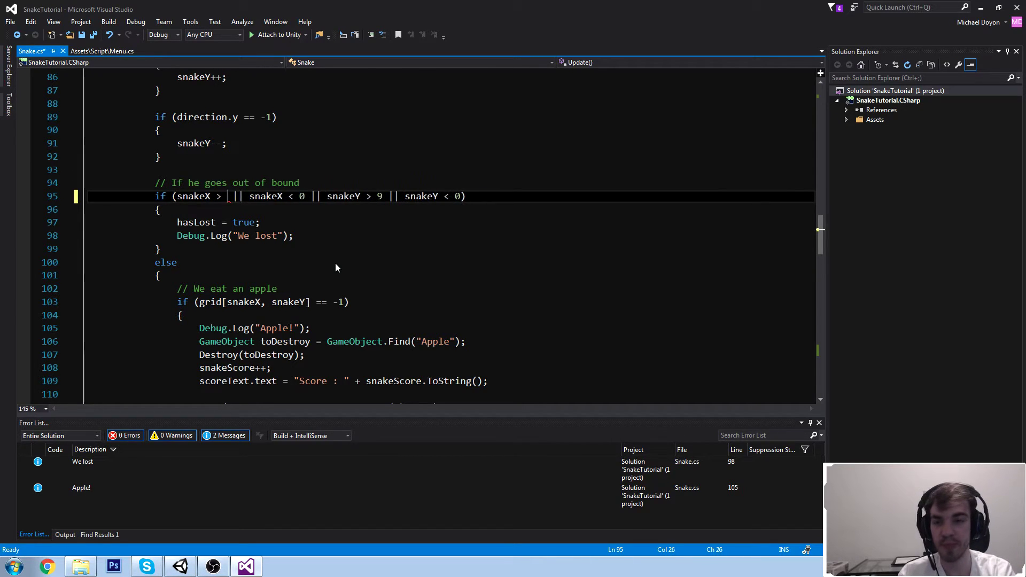
{"action": "type", "text": "grid.GetL"}
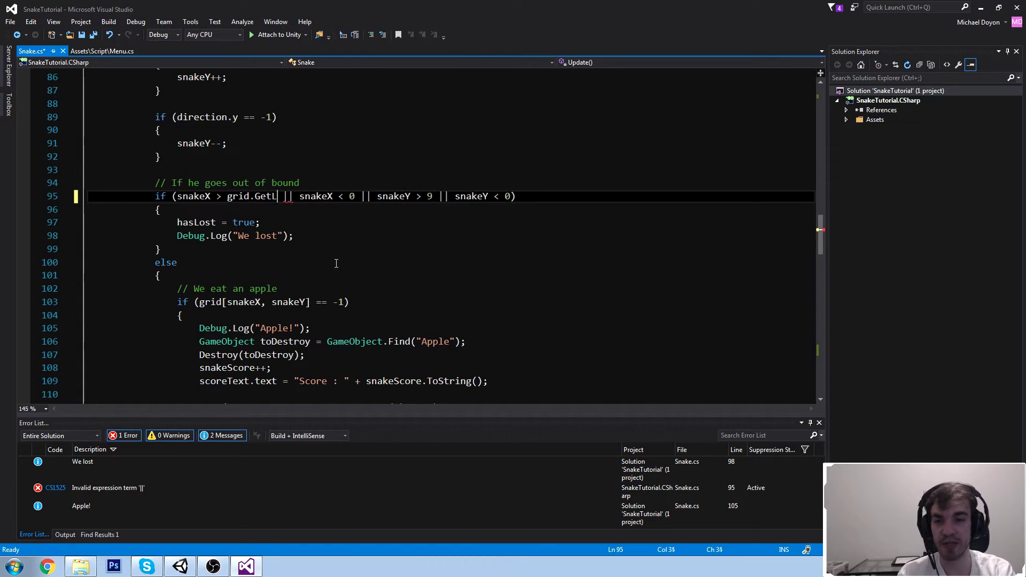
{"action": "type", "text": "ength()"}
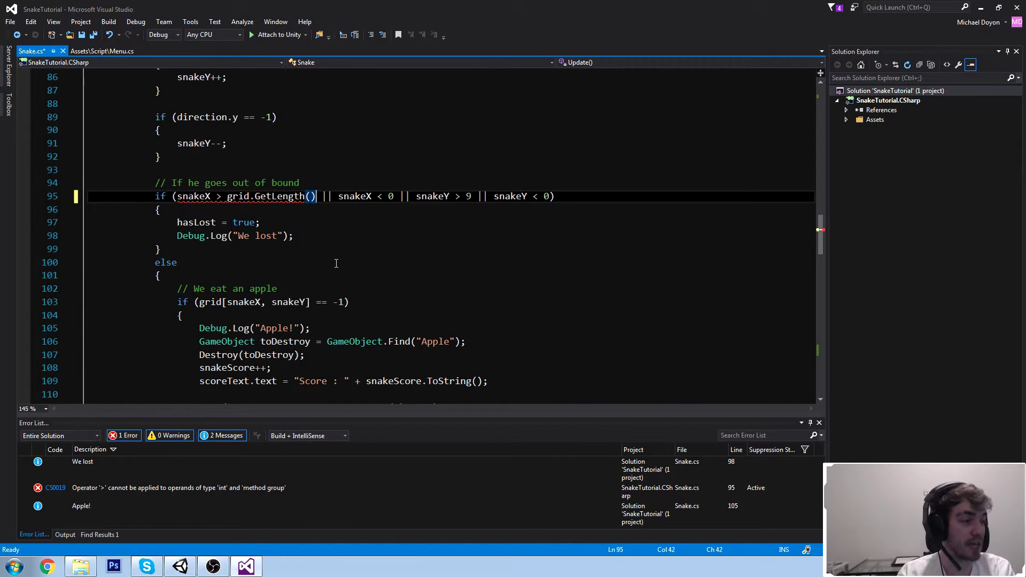
{"action": "key", "text": "Left"}
{"action": "type", "text": "0"}
{"action": "key", "text": "Left"}
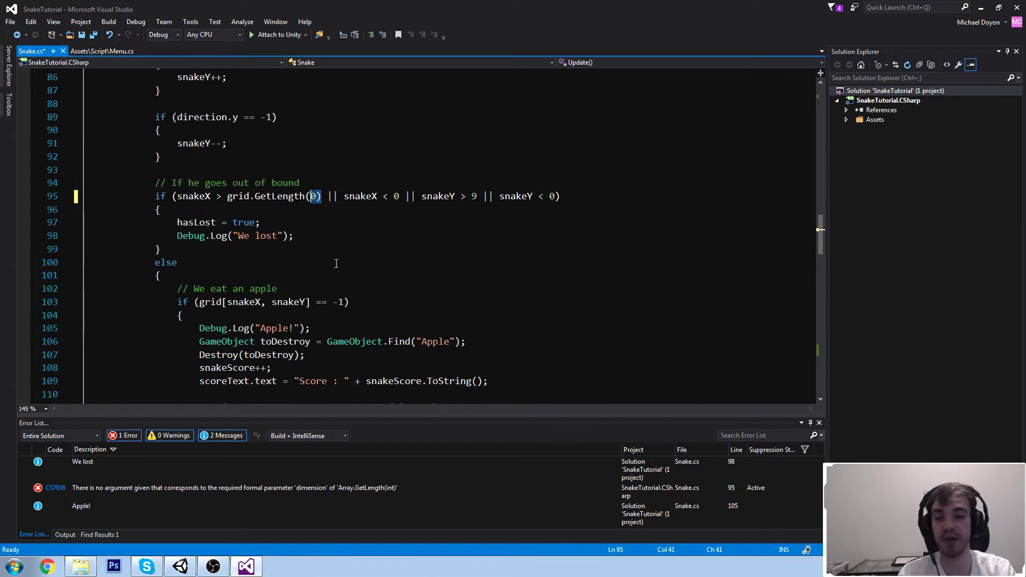
- Copy the grid.GetLength(0) expression and change the upper snakeX comparison to >=
{"action": "key", "text": "ctrl+shift+Left"}
{"action": "key", "text": "ctrl+shift+Left"}
{"action": "key", "text": "ctrl+shift+Left"}
{"action": "key", "text": "ctrl+shift+Left"}
{"action": "key", "text": "ctrl+c"}
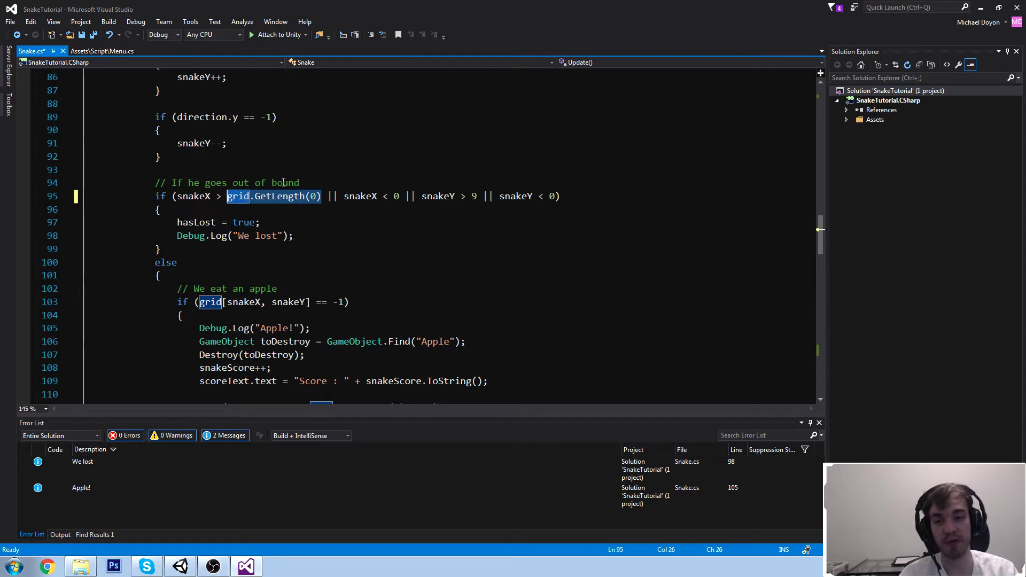
{"action": "left_click", "coordinate": [222, 197]}
{"action": "type", "text": "="}
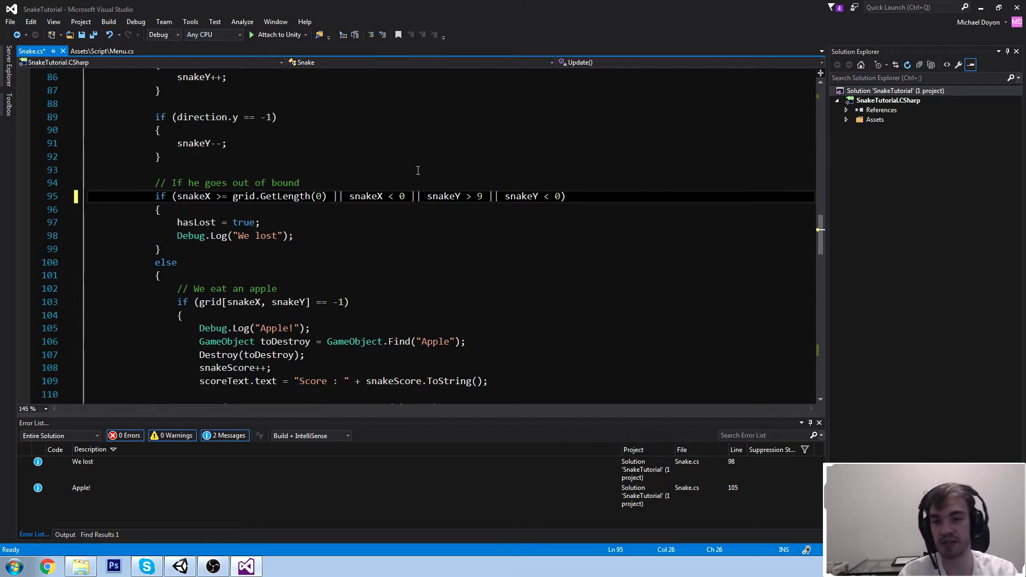
- Change the second snakeX condition to <= grid.GetLength(0) and replace the upper snakeY limit with grid.GetLength(0)
{"action": "left_click", "coordinate": [580, 200]}
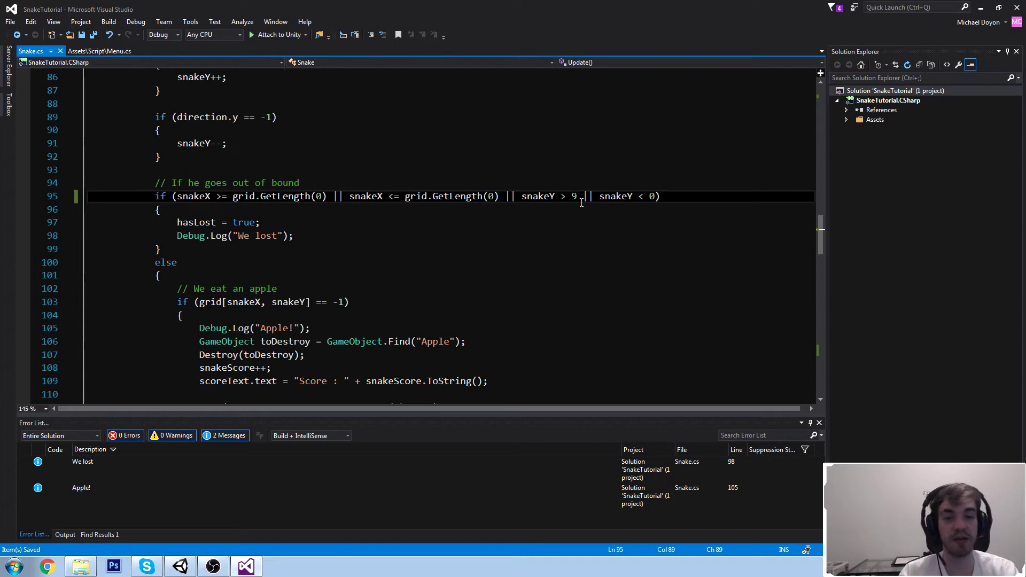
{"action": "key", "text": "BackSpace"}
{"action": "key", "text": "ctrl+v"}
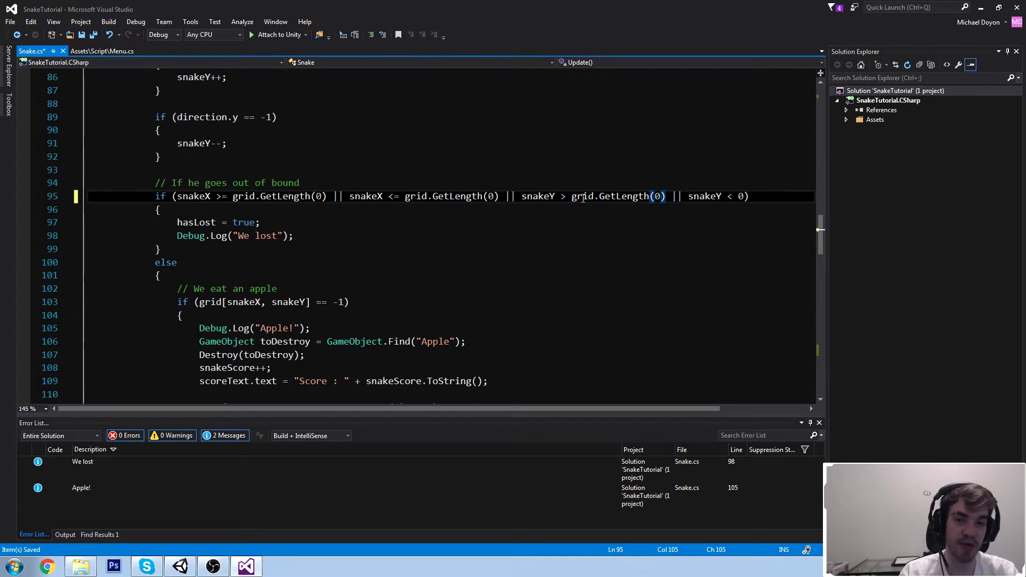
- Change the upper snakeY condition to snakeY >= grid.GetLength(1)
{"action": "left_click", "coordinate": [569, 198]}
{"action": "type", "text": "=1"}
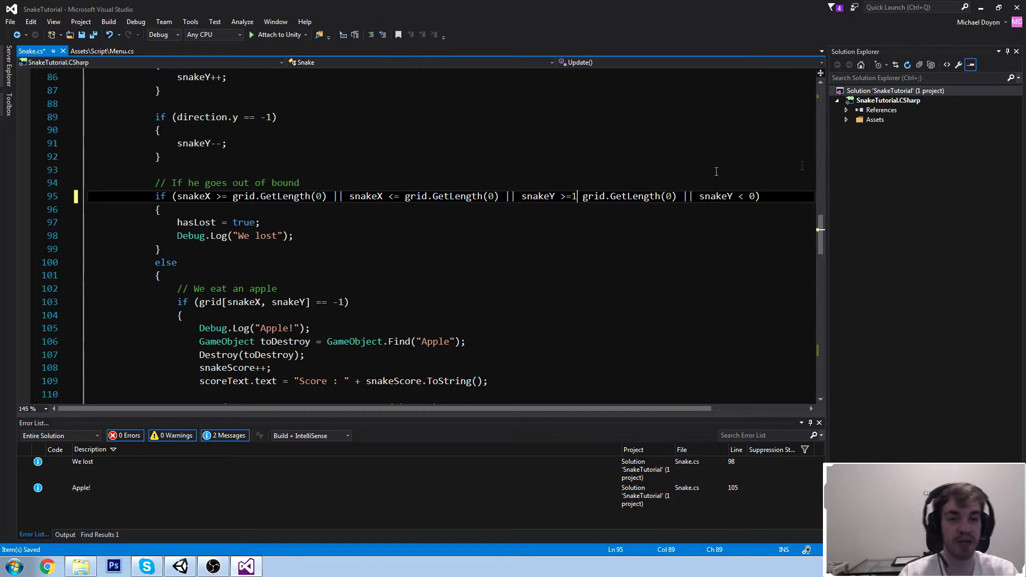
{"action": "key", "text": "BackSpace"}
{"action": "left_click", "coordinate": [668, 199]}
{"action": "key", "text": "BackSpace"}
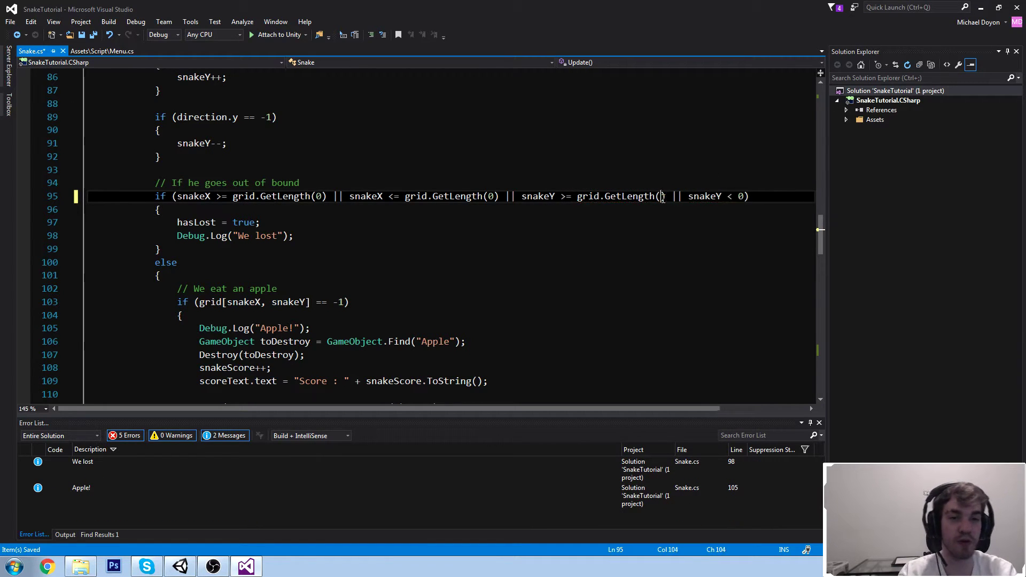
{"action": "type", "text": "1"}
- Change the last snakeY condition to snakeY <= grid.GetLength(1) and save the script
{"action": "left_click", "coordinate": [747, 196]}
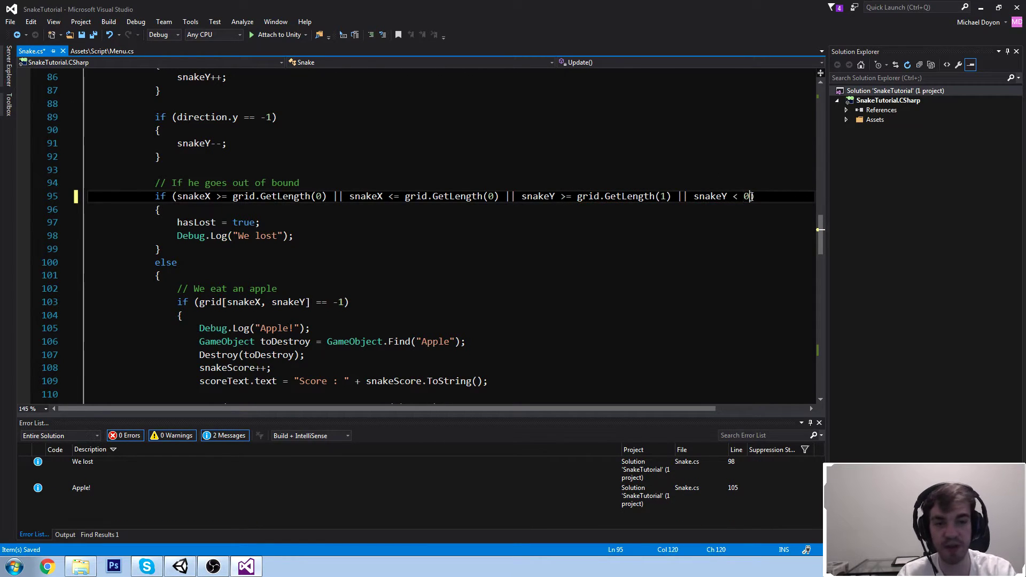
{"action": "key", "text": "BackSpace"}
{"action": "key", "text": "BackSpace"}
{"action": "type", "text": "= grid"}
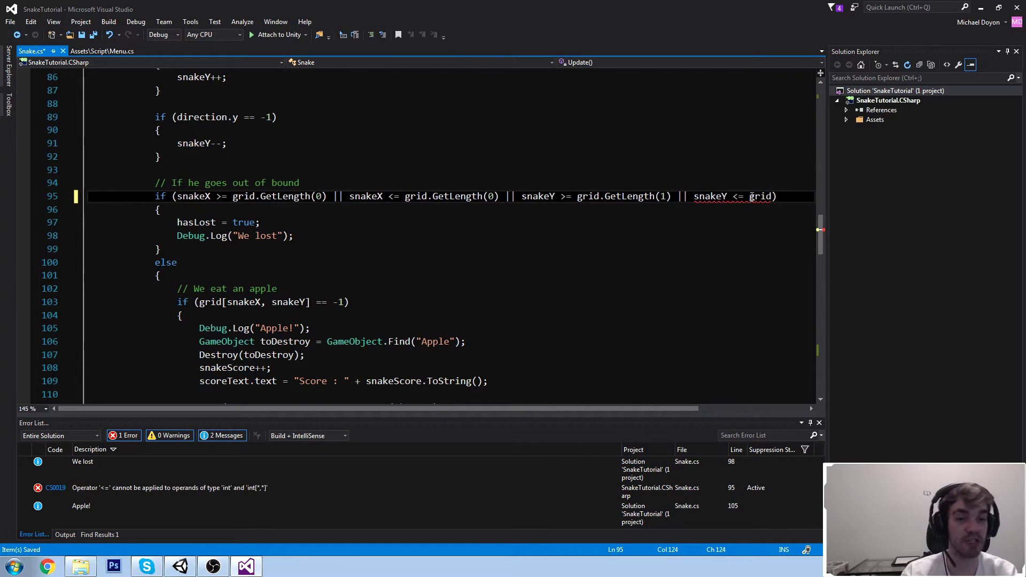
{"action": "type", "text": ".GetL"}
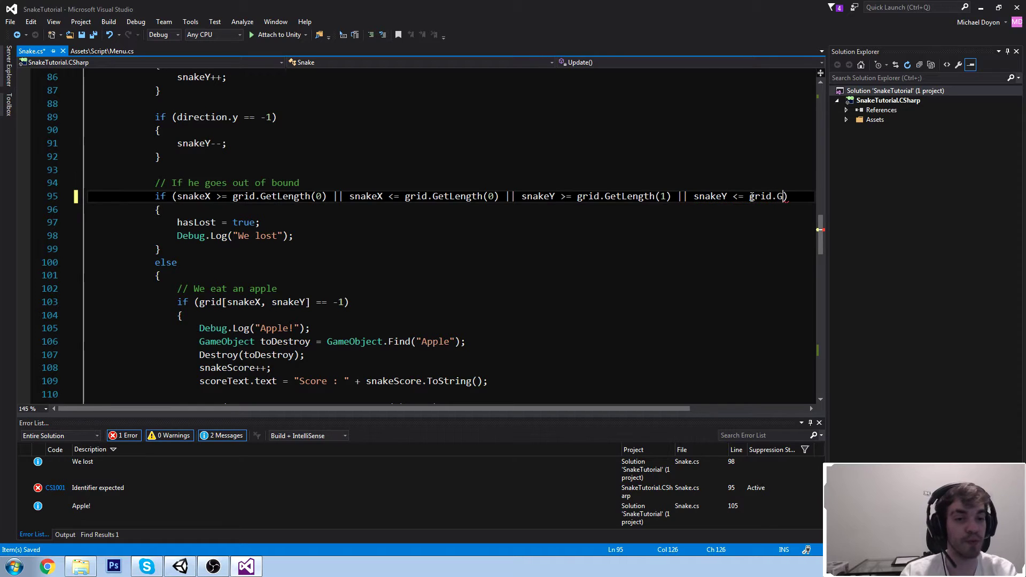
{"action": "type", "text": "ength(1)"}
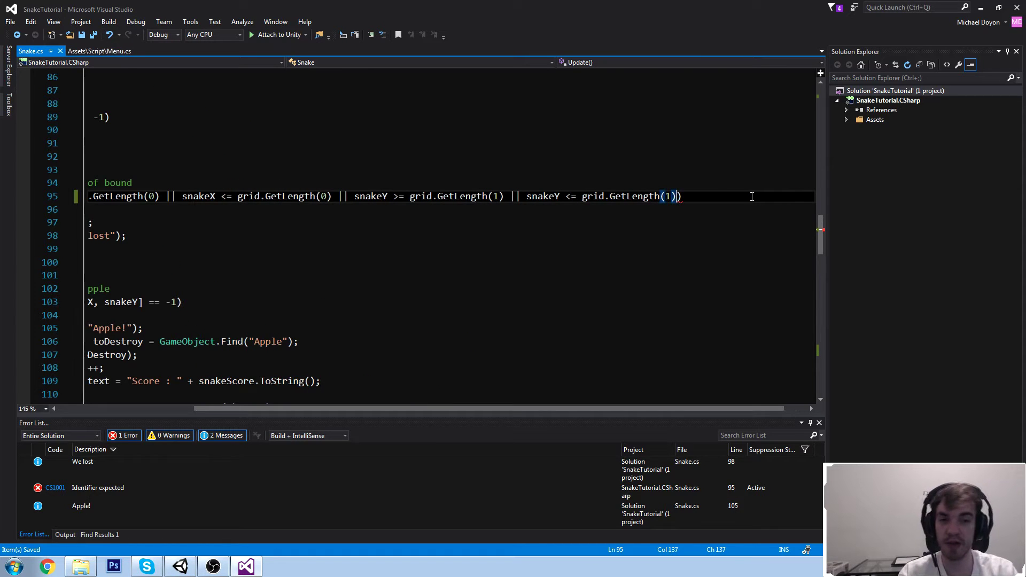
{"action": "left_click_drag", "start_coordinate": [535, 409], "coordinate": [396, 407]}
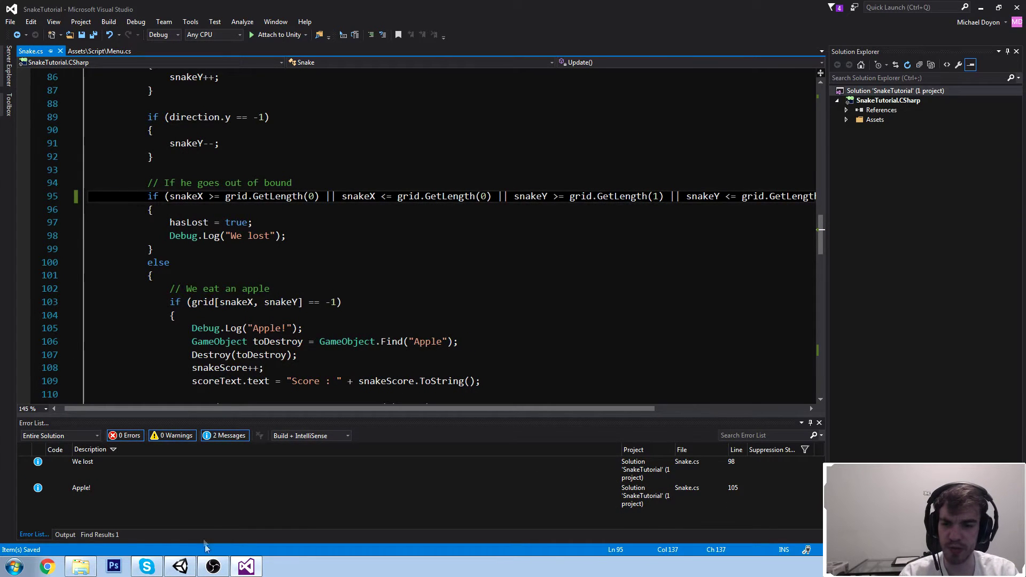
{"action": "left_click", "coordinate": [184, 570]}
{"action": "left_click", "coordinate": [180, 566]}
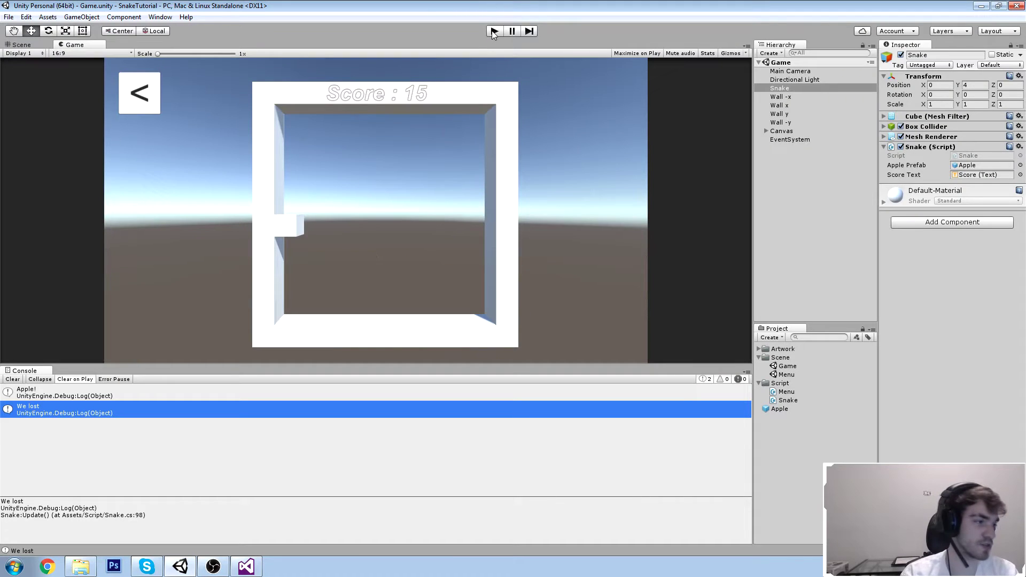
{"action": "key", "text": "alt+Tab"}
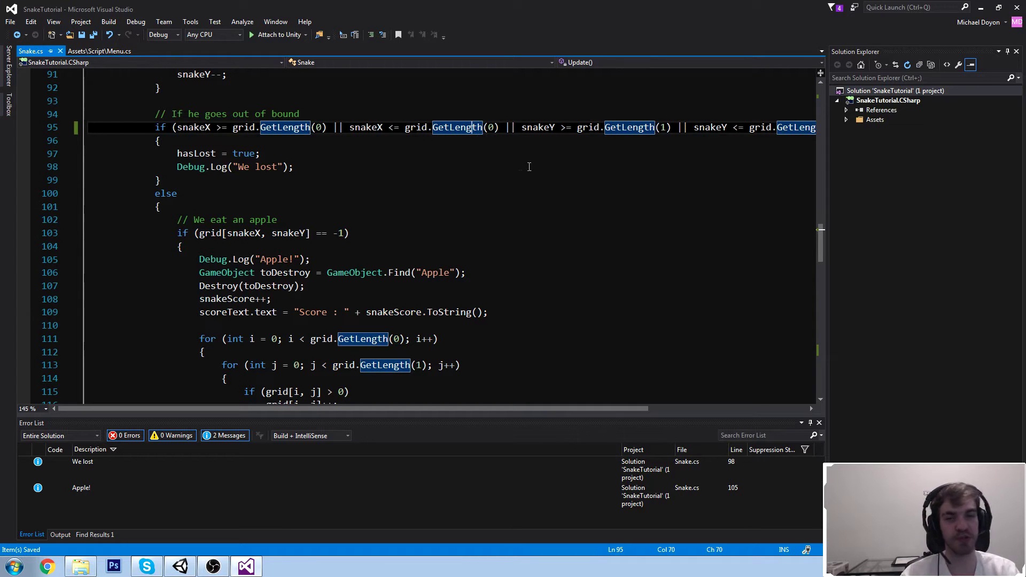
- Replace grid.GetLength(0) in the second snakeX condition of the out-of-bound check with 0
{"action": "left_click_drag", "start_coordinate": [498, 127], "coordinate": [405, 127]}
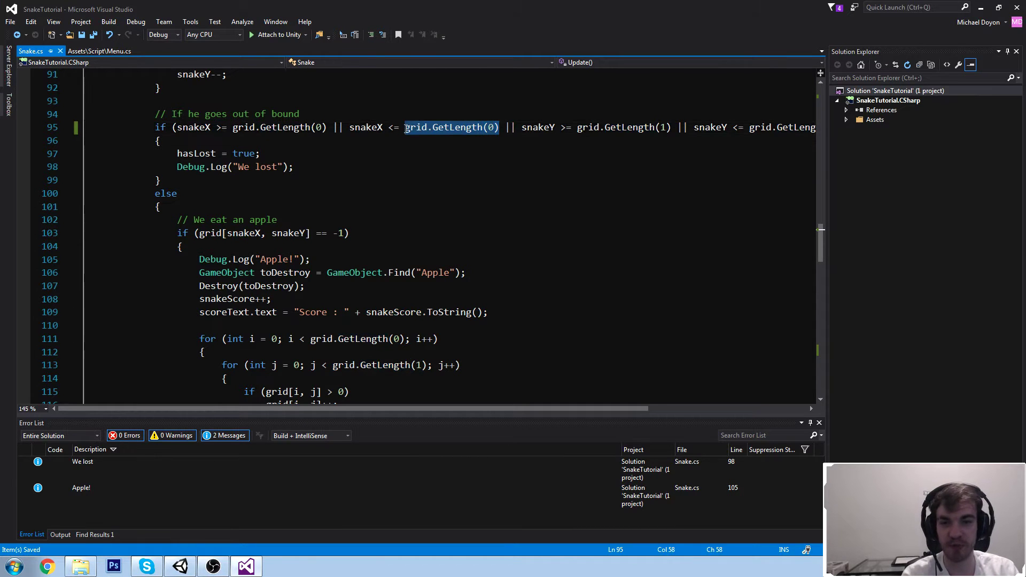
{"action": "type", "text": "0"}
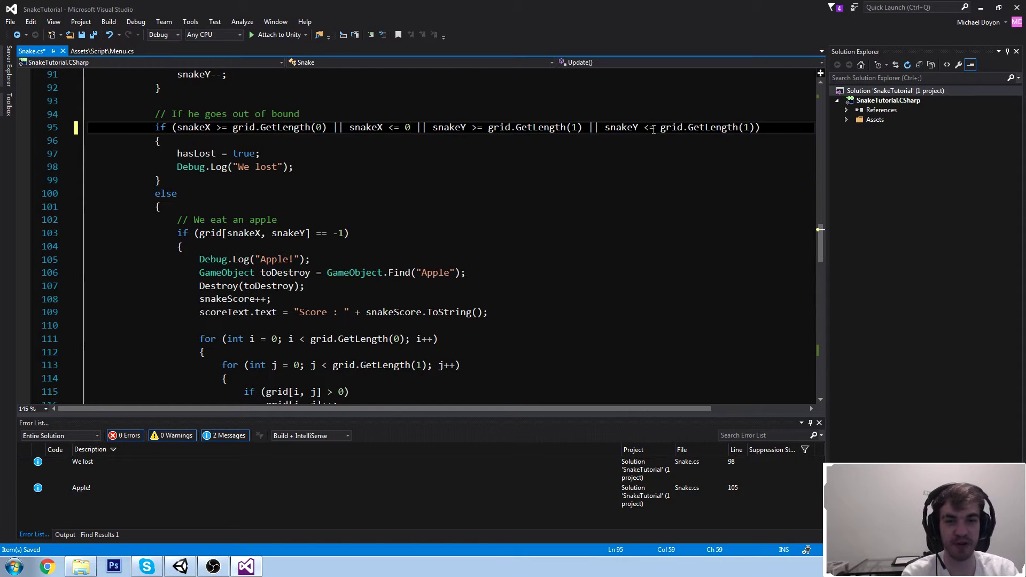
- Replace grid.GetLength(1) in the last snakeY condition of the out-of-bound check with 0 and save the script
{"action": "left_click_drag", "start_coordinate": [661, 129], "coordinate": [758, 127]}
{"action": "type", "text": "0"}
{"action": "key", "text": "ctrl+s"}
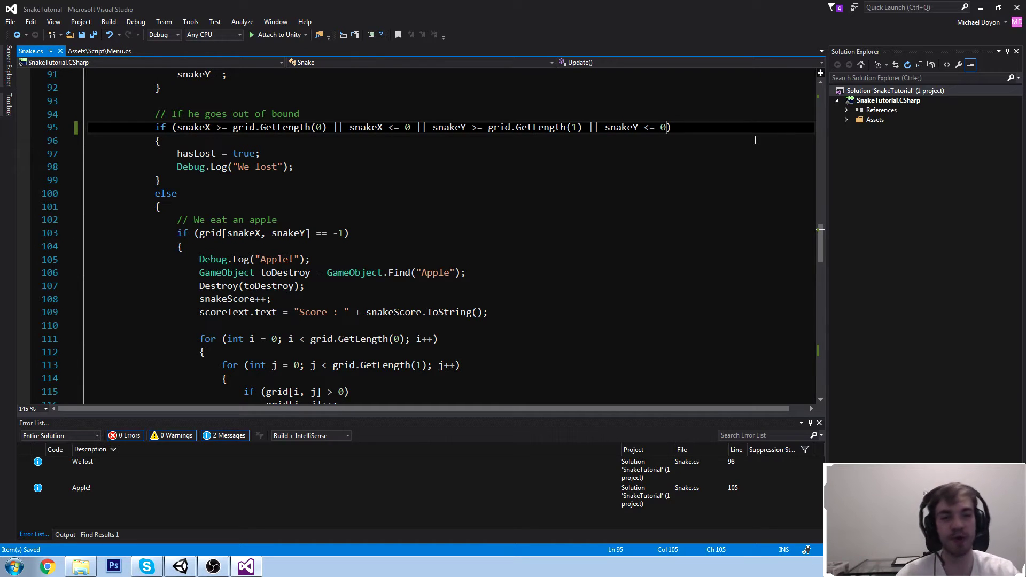
{"action": "left_click", "coordinate": [648, 154]}
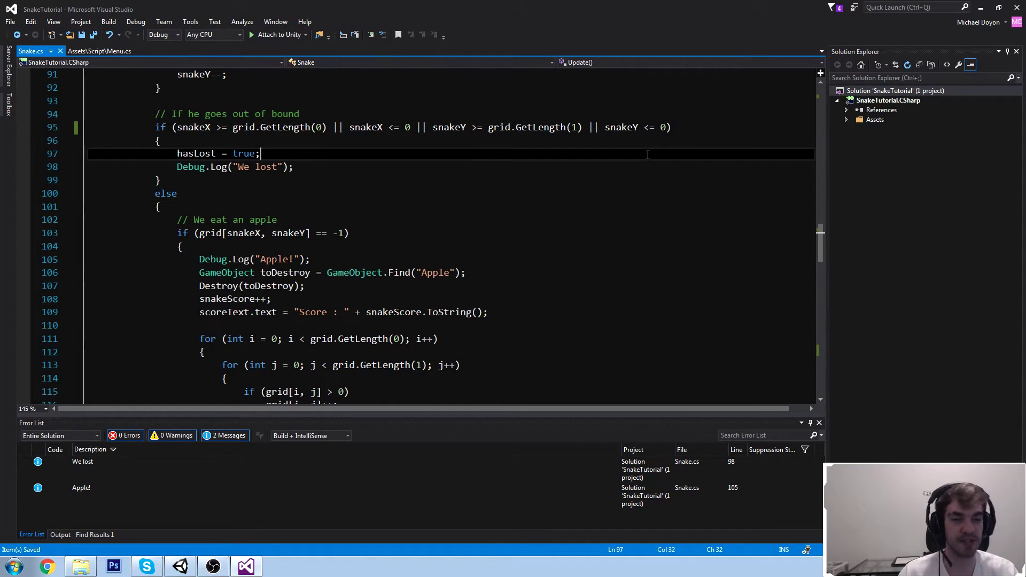
{"action": "left_click", "coordinate": [634, 140]}
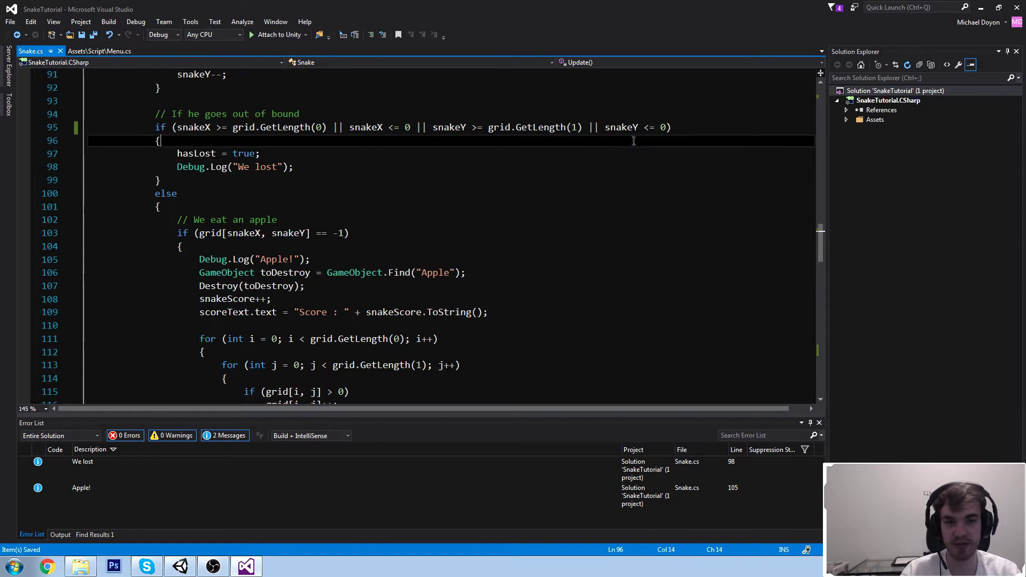
- Switch to Unity and play-test the game, steering the snake up, left, down and right beyond the old walls
{"action": "left_click", "coordinate": [182, 567]}
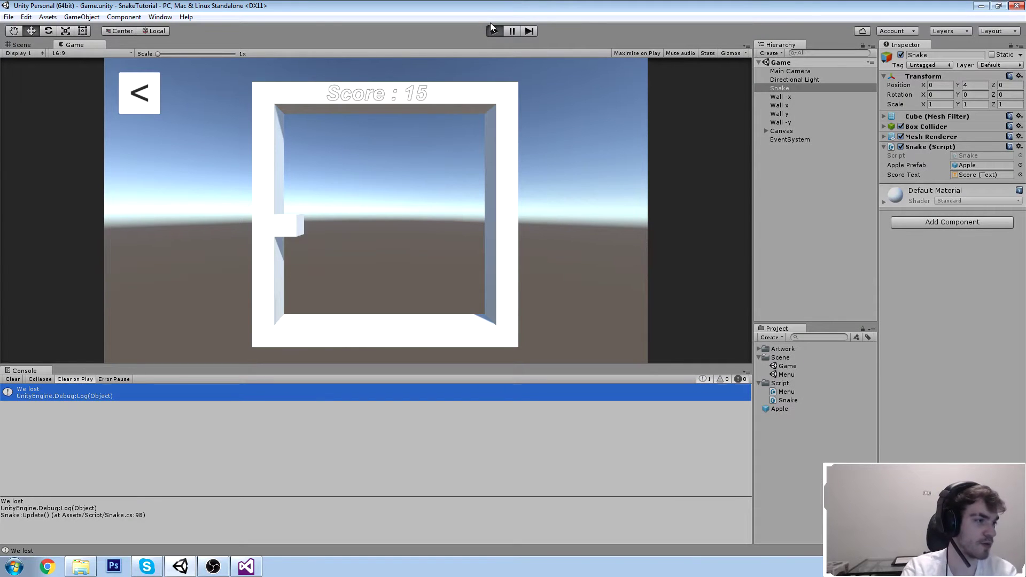
{"action": "left_click", "coordinate": [490, 23]}
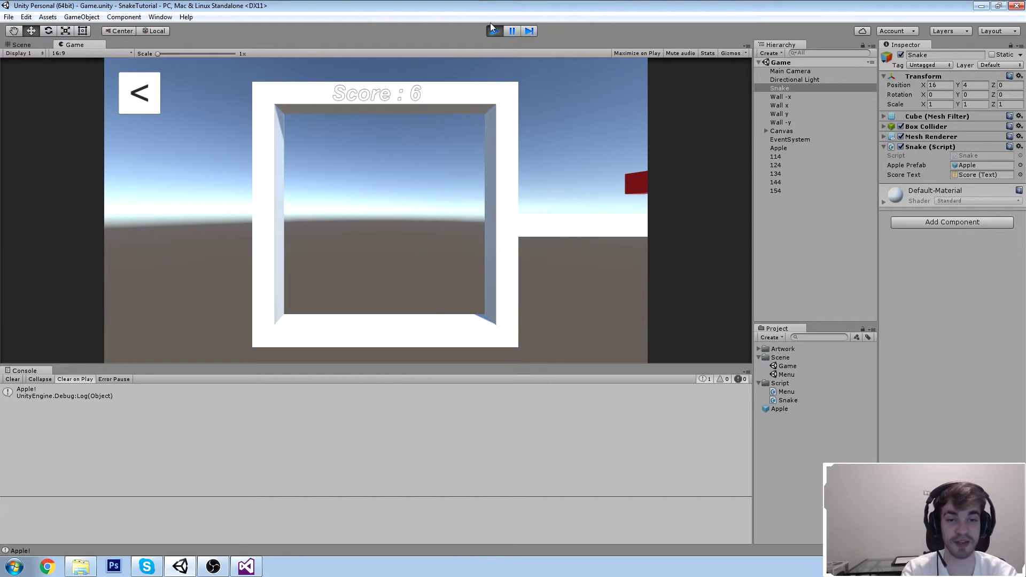
{"action": "key", "text": "Up"}
{"action": "key", "text": "Left"}
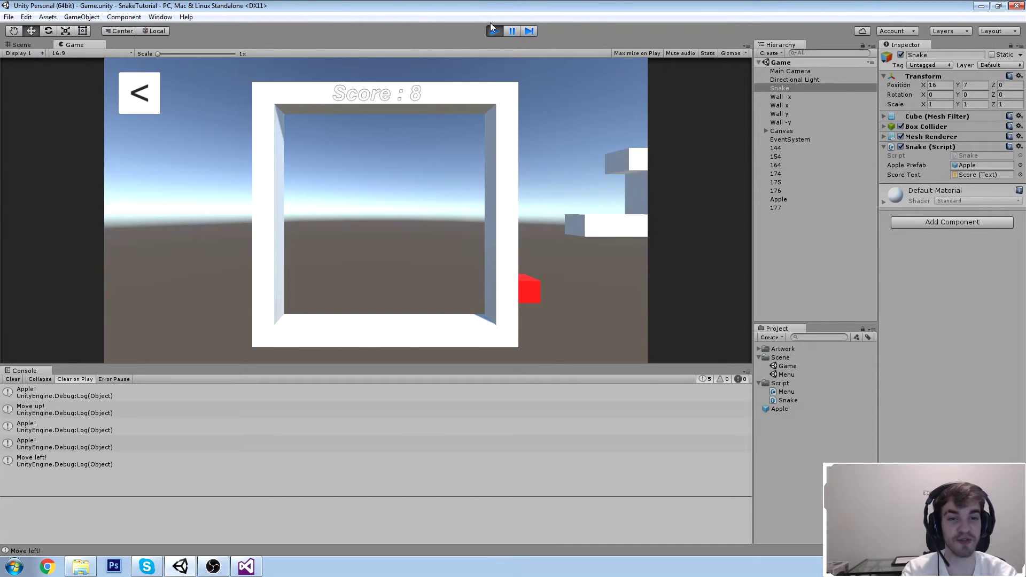
{"action": "key", "text": "Down"}
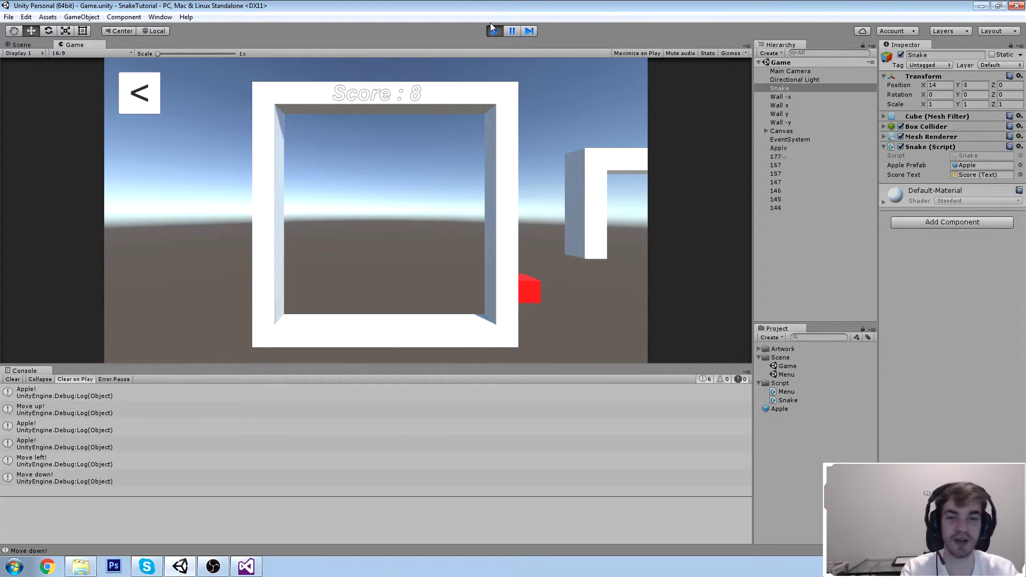
{"action": "key", "text": "Right"}
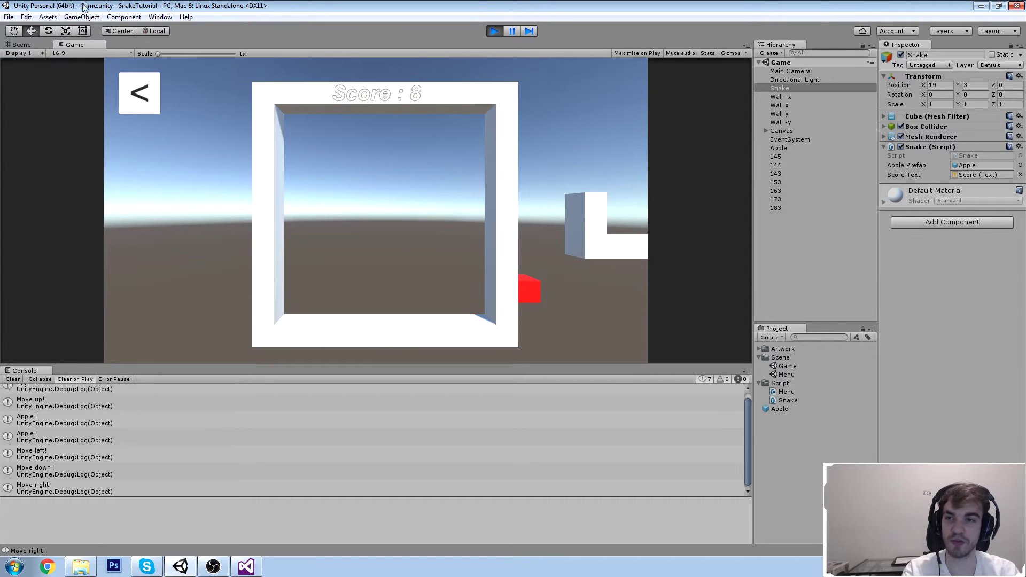
- Inspect the running game in the Scene view and open the script line behind the "We lost" log entry
{"action": "left_click", "coordinate": [28, 45]}
{"action": "middle_click_drag", "start_coordinate": [404, 130], "coordinate": [378, 131]}
{"action": "scroll", "coordinate": [425, 240], "scroll_direction": "up", "scroll_amount": 3}
{"action": "middle_click_drag", "start_coordinate": [427, 247], "coordinate": [438, 238]}
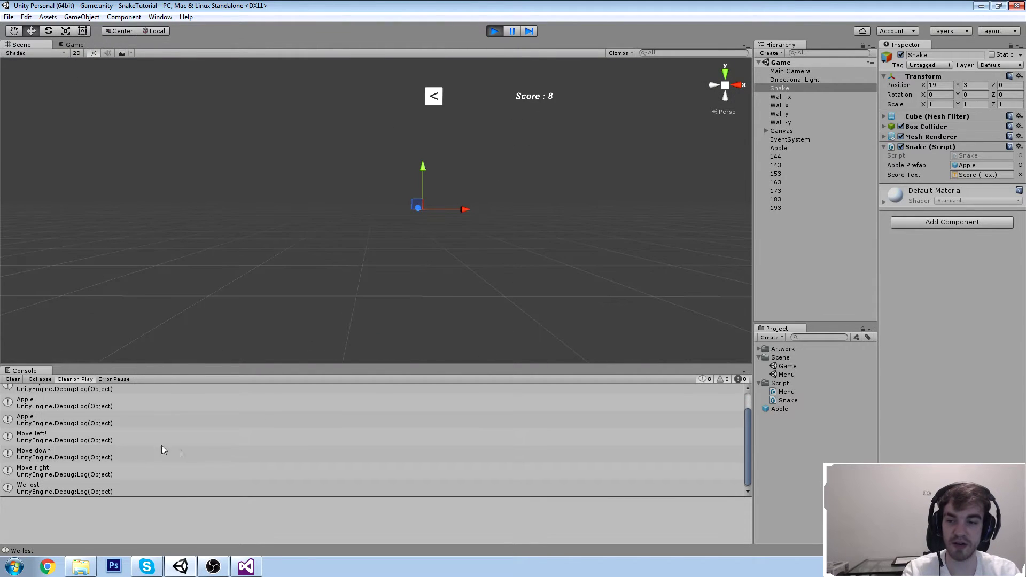
{"action": "double_click", "coordinate": [65, 489]}
{"action": "left_click", "coordinate": [332, 163]}
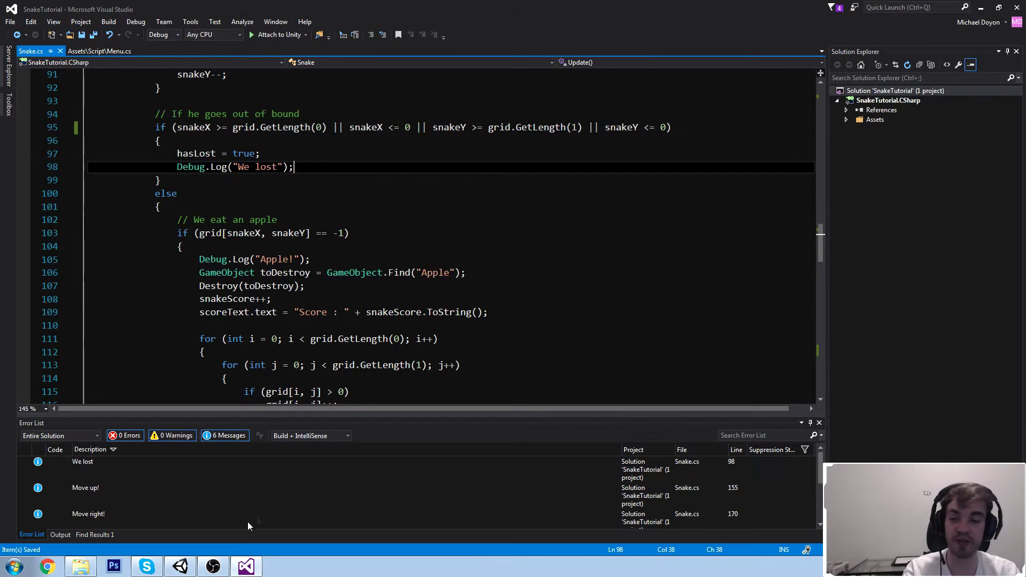
- Stop the running game in Unity and change the grid array's first dimension to 15 in Snake.cs
{"action": "left_click", "coordinate": [181, 567]}
{"action": "left_click", "coordinate": [493, 29]}
{"action": "left_click", "coordinate": [246, 566]}
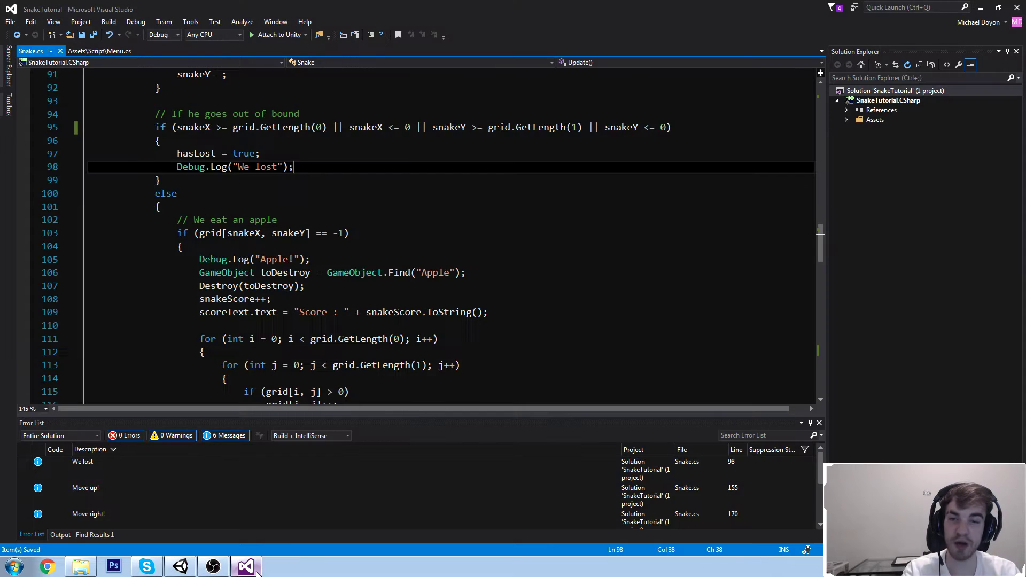
{"action": "scroll", "coordinate": [419, 158], "scroll_direction": "up", "scroll_amount": 20}
{"action": "scroll", "coordinate": [420, 162], "scroll_direction": "up", "scroll_amount": 9}
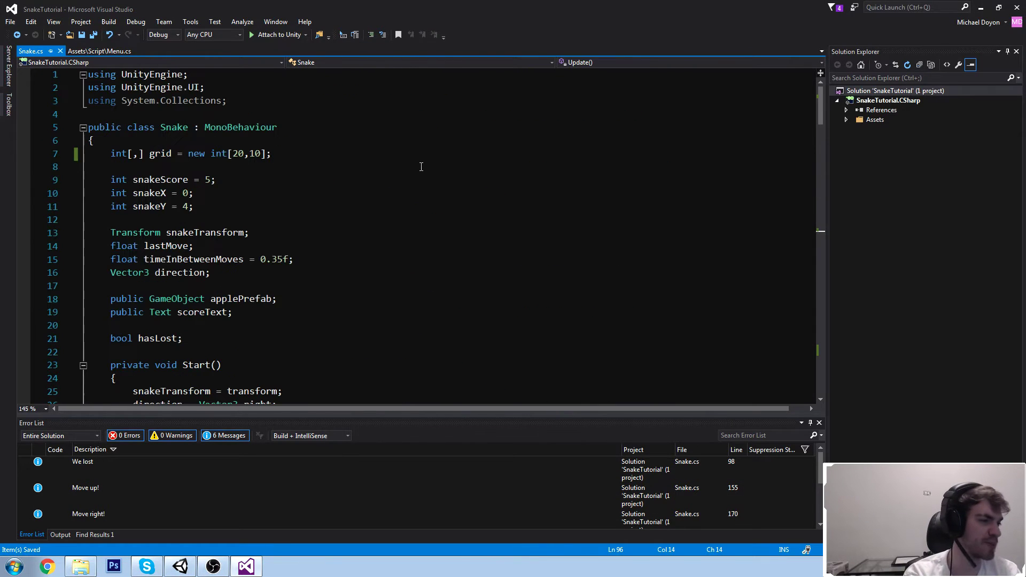
{"action": "double_click", "coordinate": [239, 154]}
{"action": "key", "text": "BackSpace"}
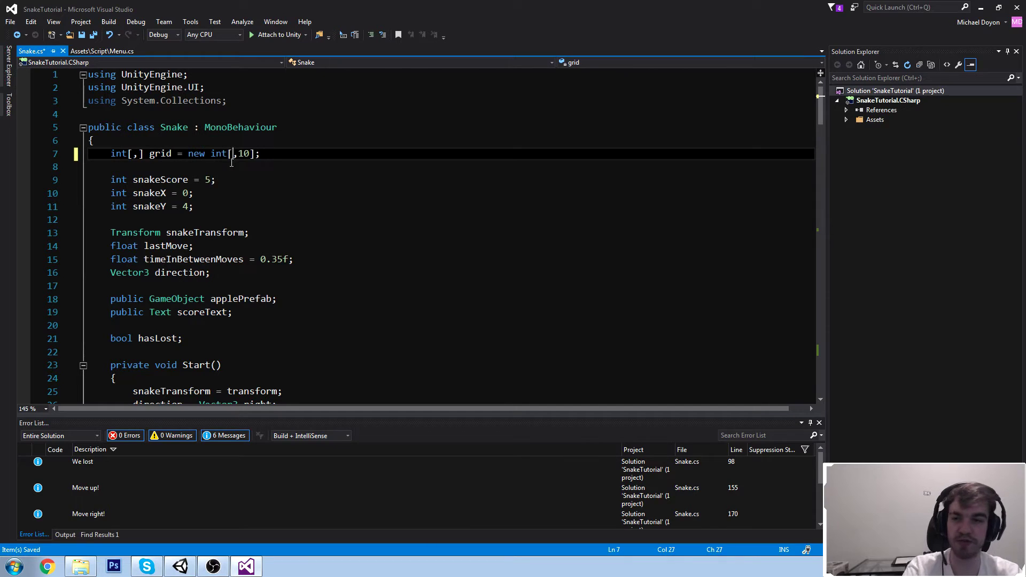
{"action": "type", "text": "15"}
- Run the game in Unity with the resized grid and frame the Wall -x object in the Scene view
{"action": "key", "text": "alt+Tab"}
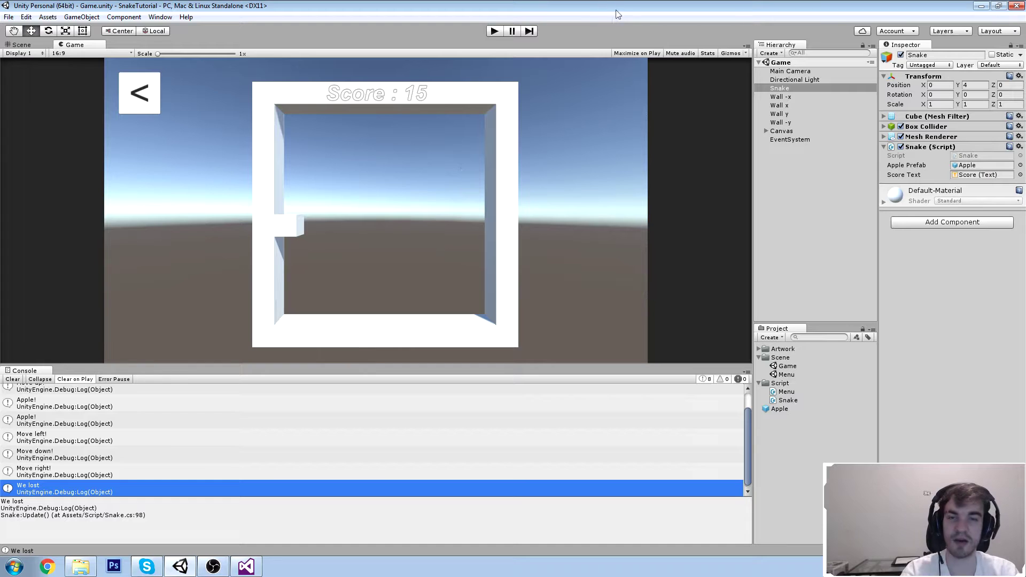
{"action": "left_click", "coordinate": [493, 32]}
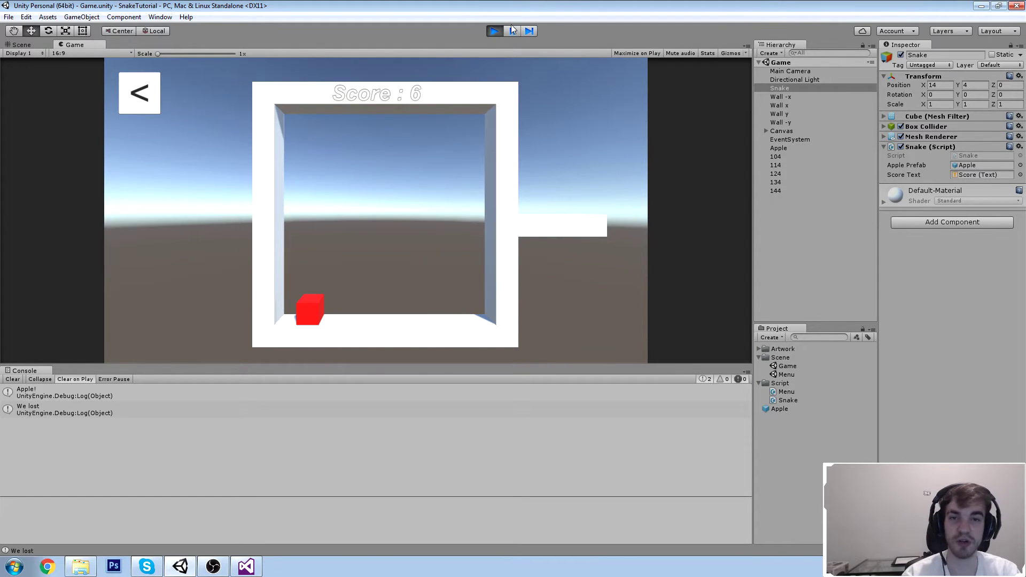
{"action": "left_click", "coordinate": [23, 44]}
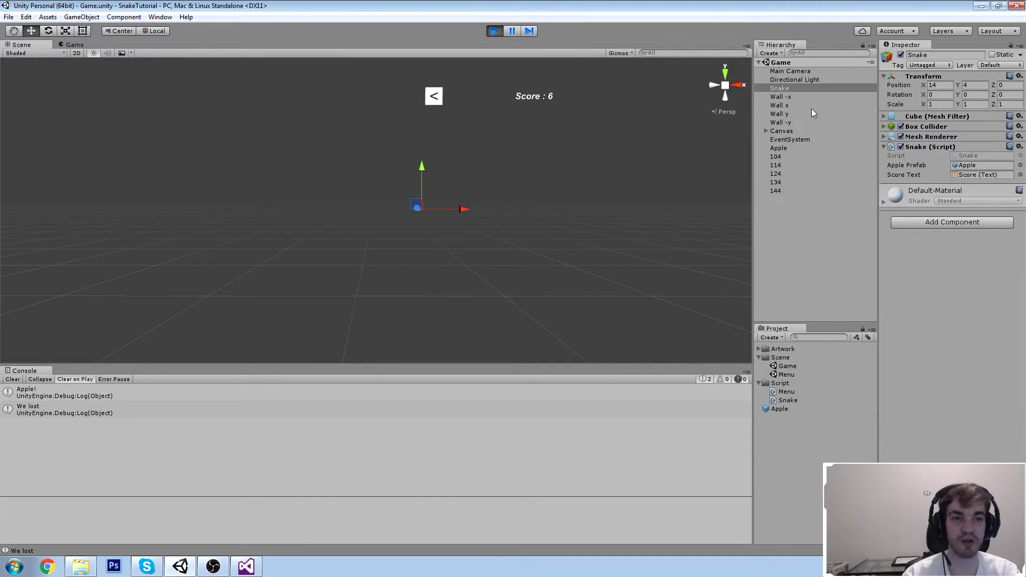
{"action": "left_click", "coordinate": [799, 99]}
{"action": "double_click", "coordinate": [800, 99]}
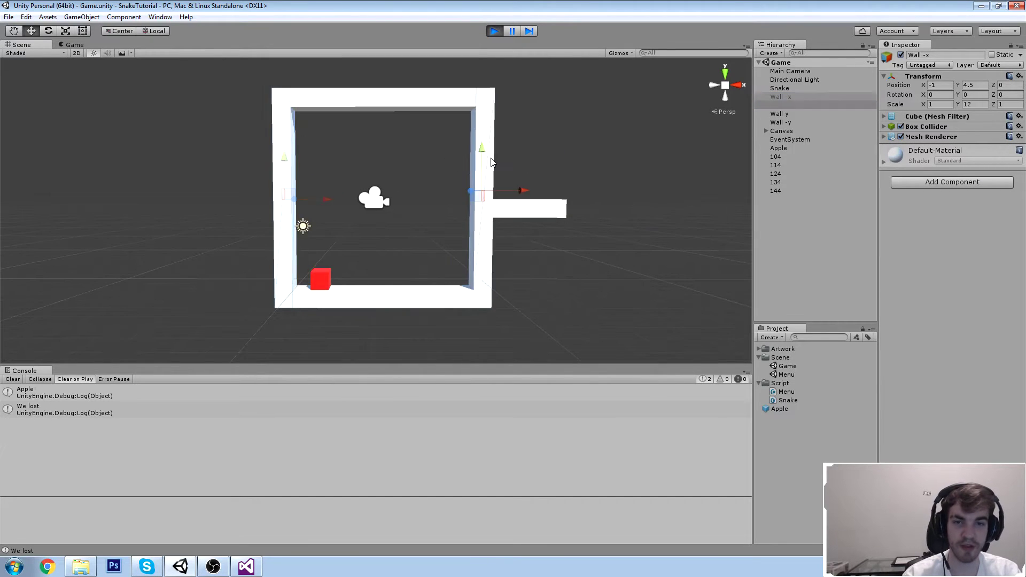
- Find the new place for Wall x in the running scene, stop the game and set the wall's X position to 15
{"action": "left_click", "coordinate": [492, 163]}
{"action": "middle_click_drag", "start_coordinate": [492, 163], "coordinate": [438, 167]}
{"action": "left_click_drag", "start_coordinate": [470, 198], "coordinate": [558, 196]}
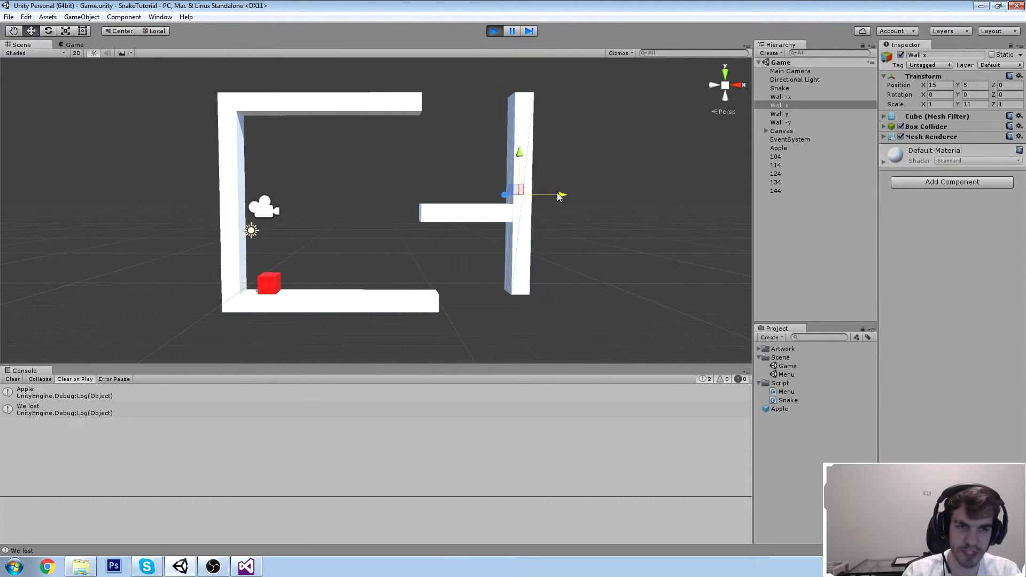
{"action": "left_click", "coordinate": [943, 86]}
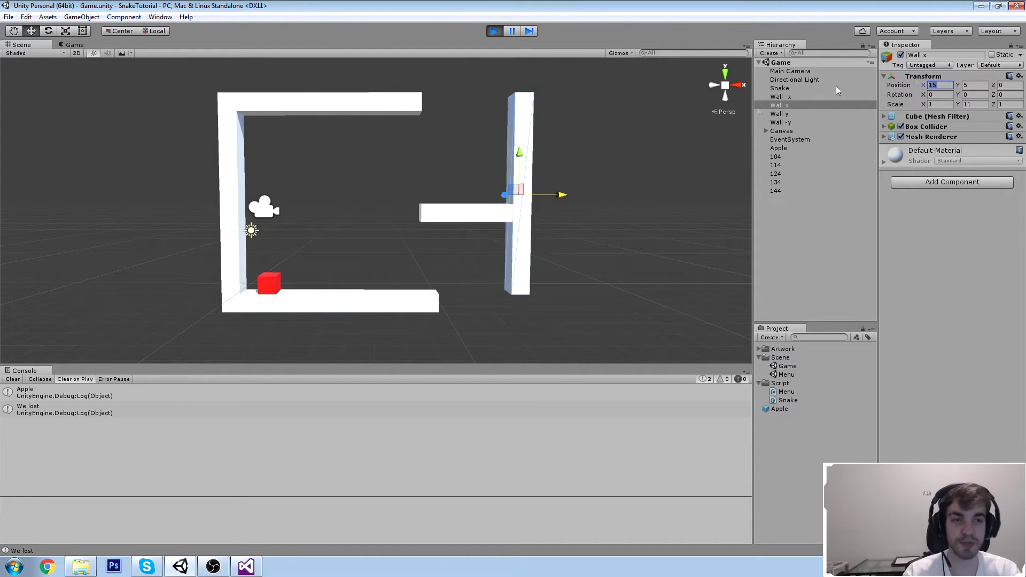
{"action": "left_click", "coordinate": [496, 31]}
{"action": "type", "text": "15"}
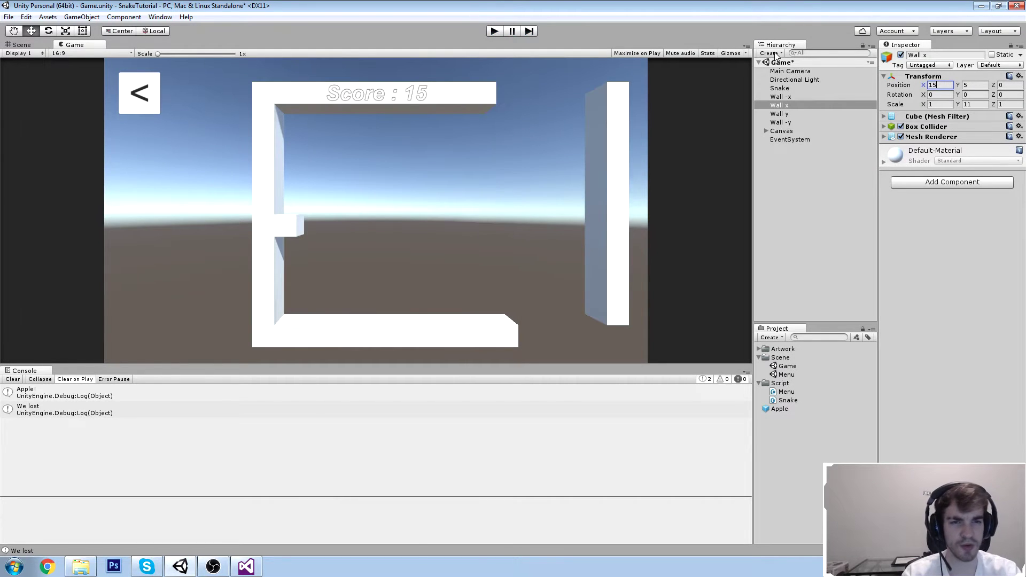
- Play-test the game by steering the snake up and into Wall -x, and stop it
{"action": "left_click", "coordinate": [495, 31]}
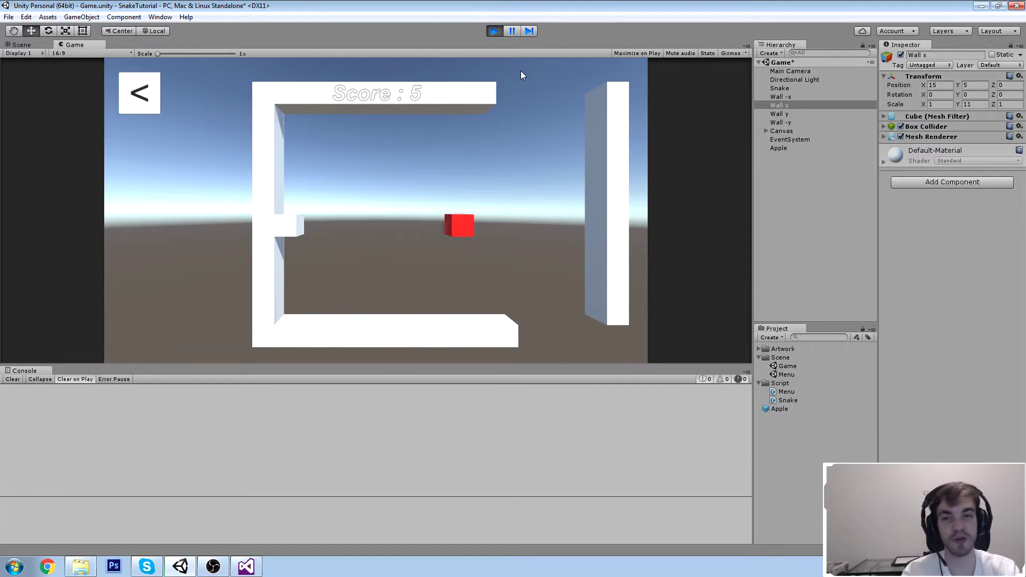
{"action": "key", "text": "Up"}
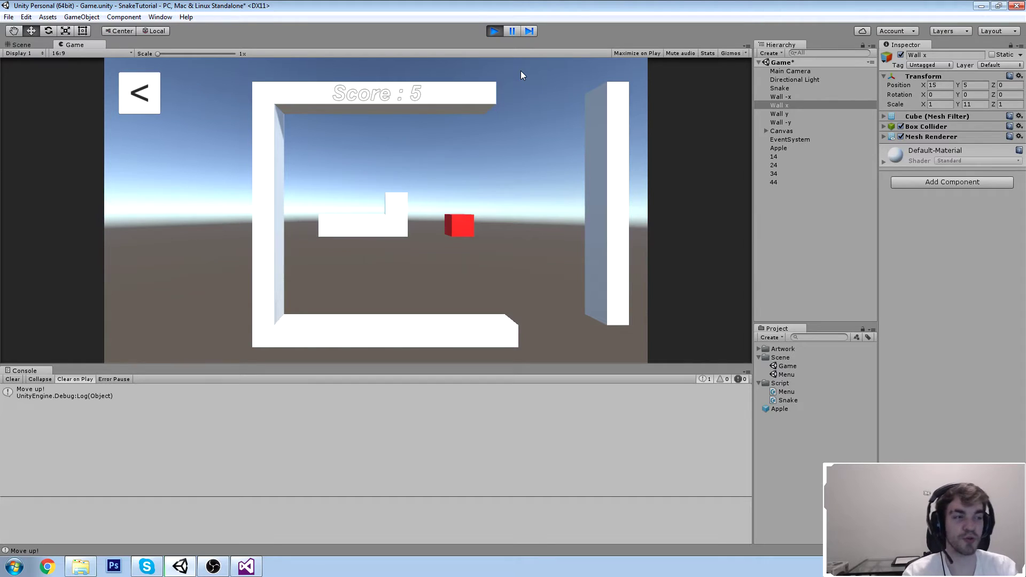
{"action": "key", "text": "Left"}
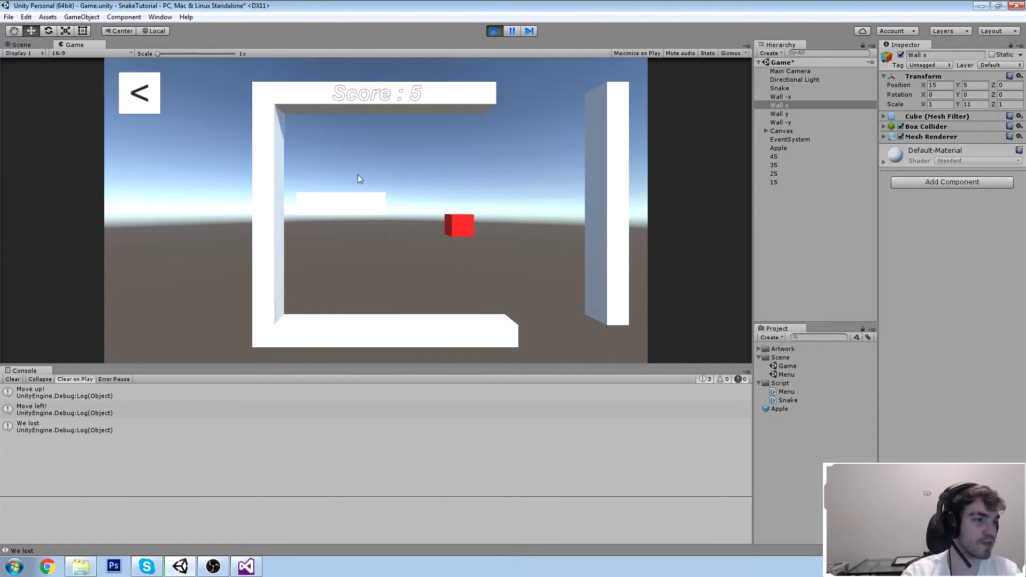
{"action": "left_click", "coordinate": [495, 31]}
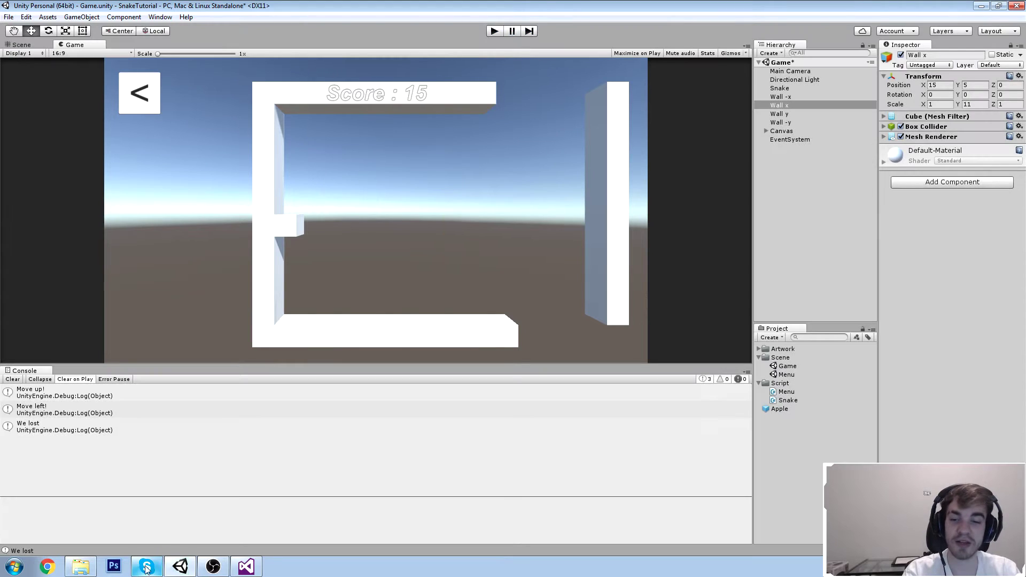
- Change the lower limits in Snake.cs's out-of-bound check to snakeX < 0 and snakeY < 0, and save the script
{"action": "left_click", "coordinate": [246, 566]}
{"action": "scroll", "coordinate": [351, 185], "scroll_direction": "down", "scroll_amount": 20}
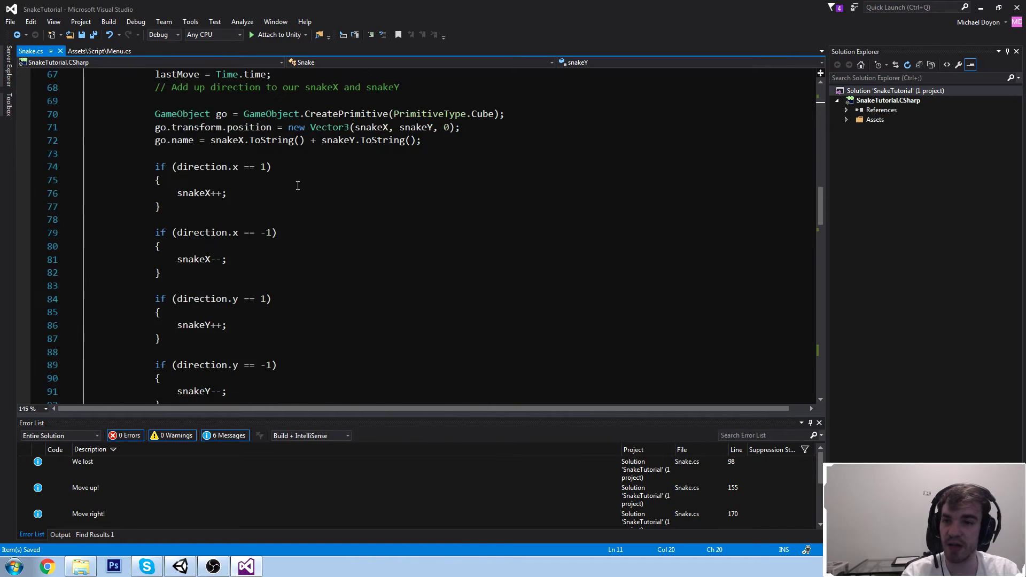
{"action": "scroll", "coordinate": [374, 181], "scroll_direction": "up", "scroll_amount": 4}
{"action": "left_click", "coordinate": [396, 166]}
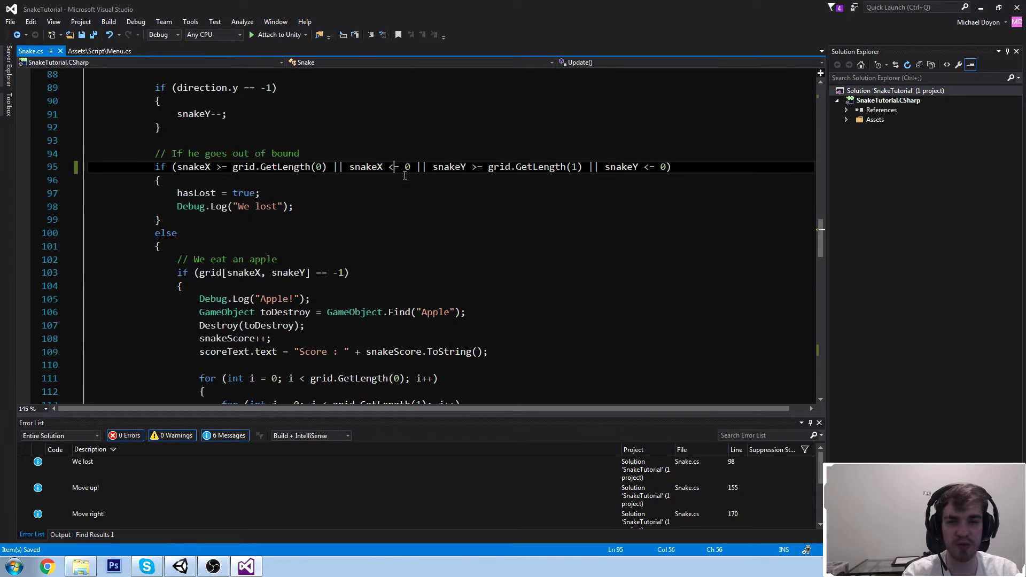
{"action": "key", "text": "Delete"}
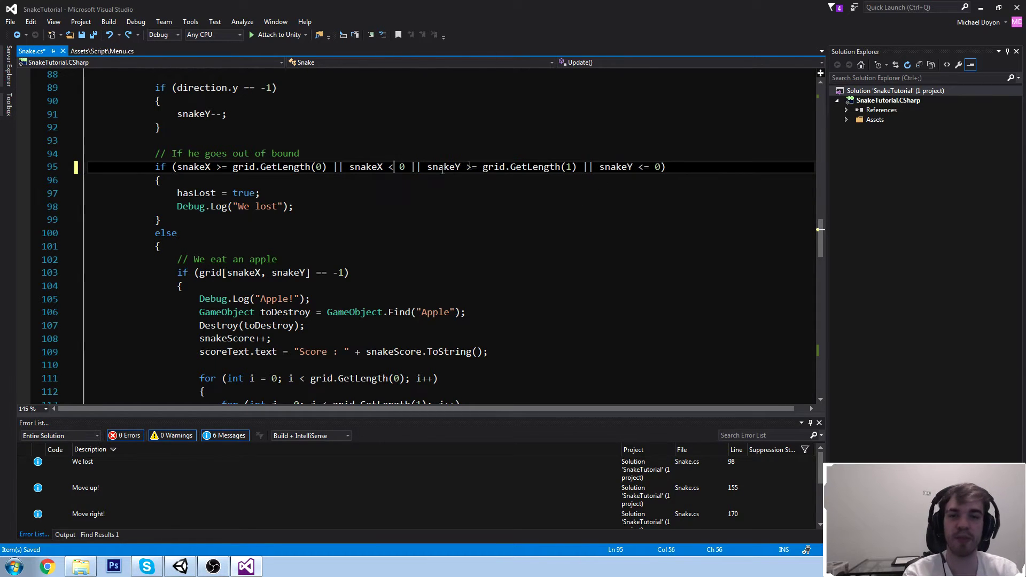
{"action": "left_click", "coordinate": [645, 167]}
{"action": "key", "text": "Delete"}
{"action": "key", "text": "Down"}
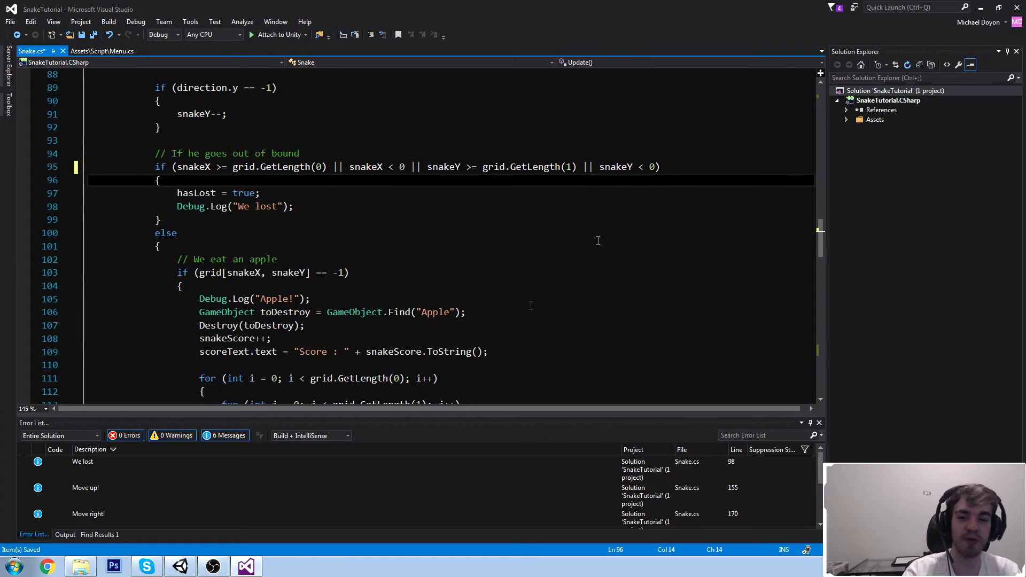
{"action": "key", "text": "ctrl+s"}
- Switch to Unity and set the Main Camera's X position to 7.5 after trying other values
{"action": "left_click", "coordinate": [180, 567]}
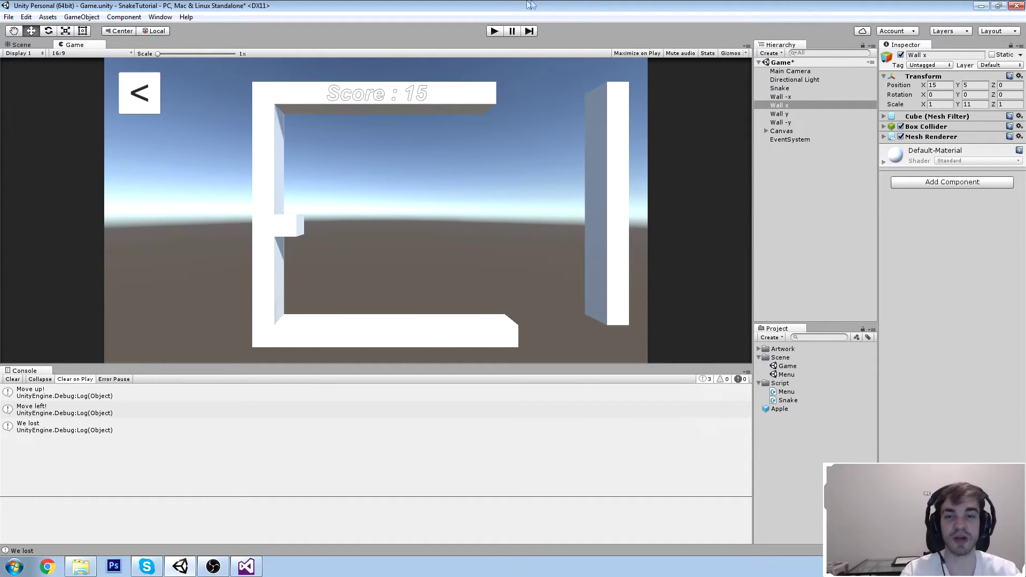
{"action": "left_click", "coordinate": [780, 88]}
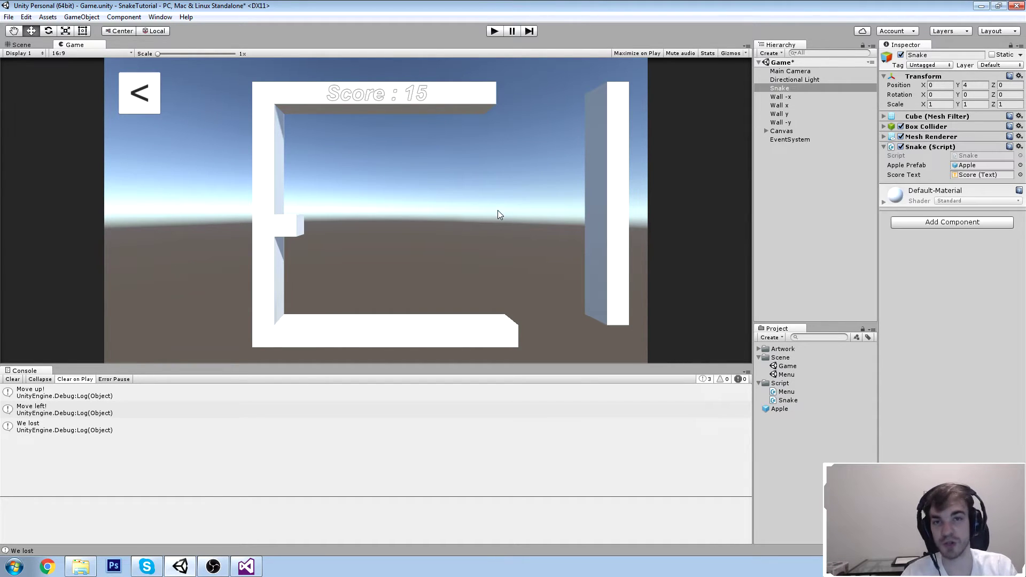
{"action": "left_click", "coordinate": [790, 71]}
{"action": "left_click", "coordinate": [939, 85]}
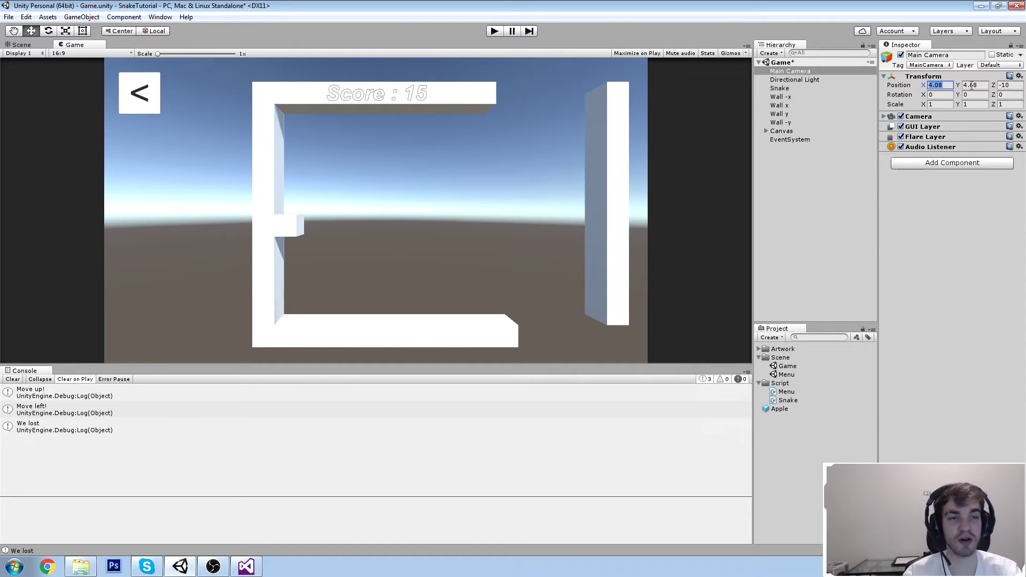
{"action": "type", "text": "5"}
{"action": "key", "text": "BackSpace"}
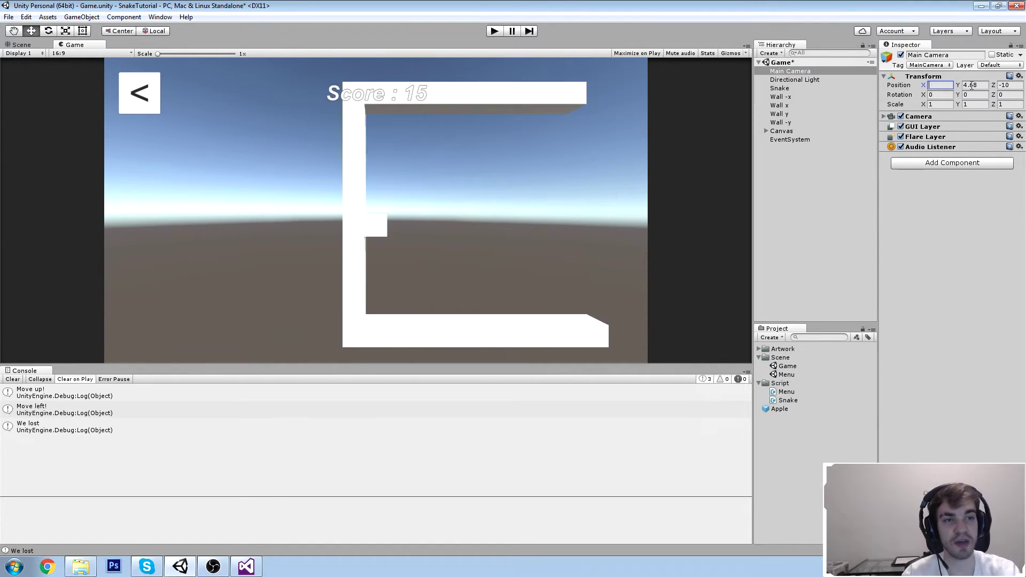
{"action": "type", "text": "10"}
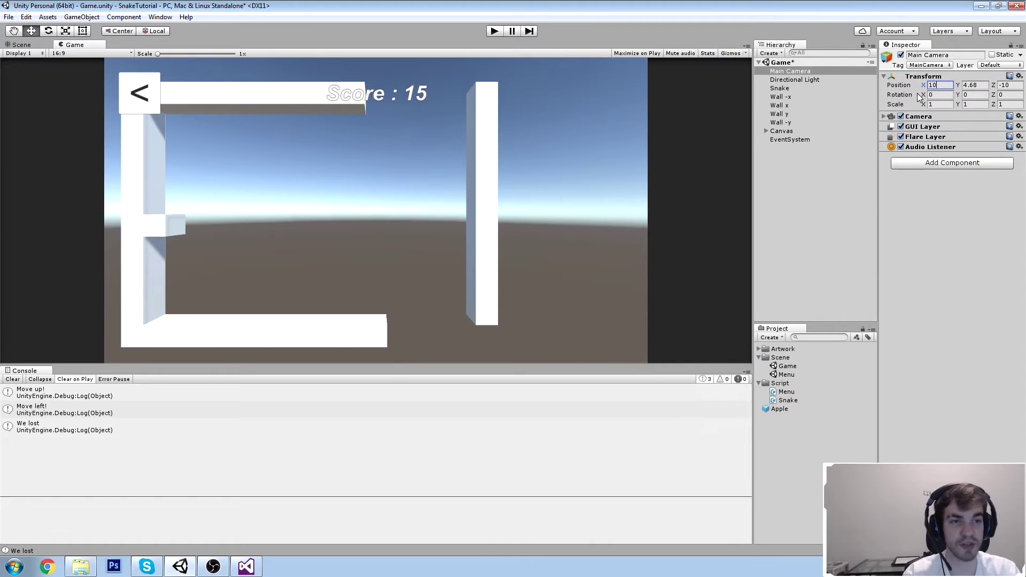
{"action": "left_click_drag", "start_coordinate": [923, 85], "coordinate": [854, 89]}
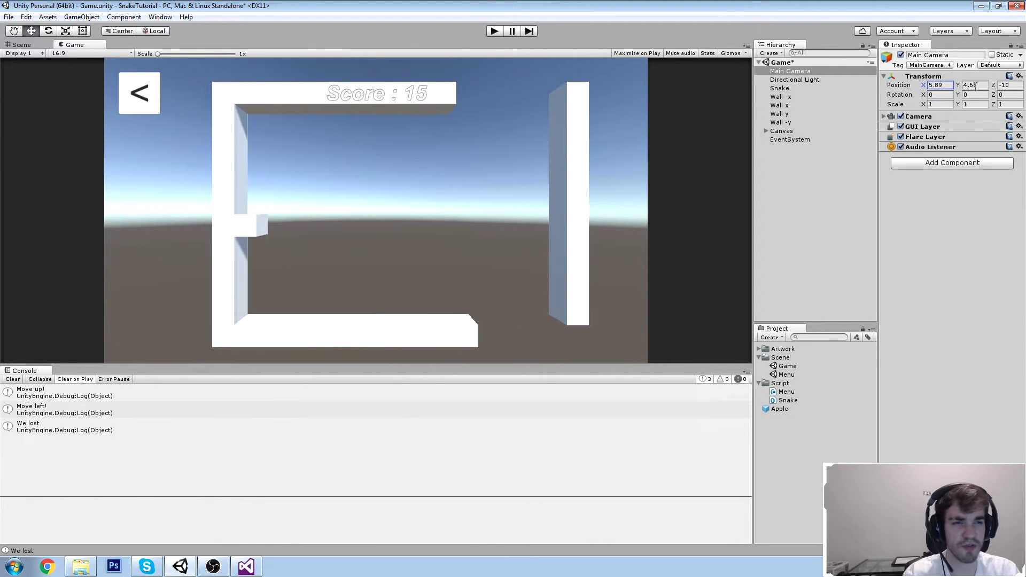
{"action": "left_click", "coordinate": [951, 85]}
{"action": "type", "text": "7.5"}
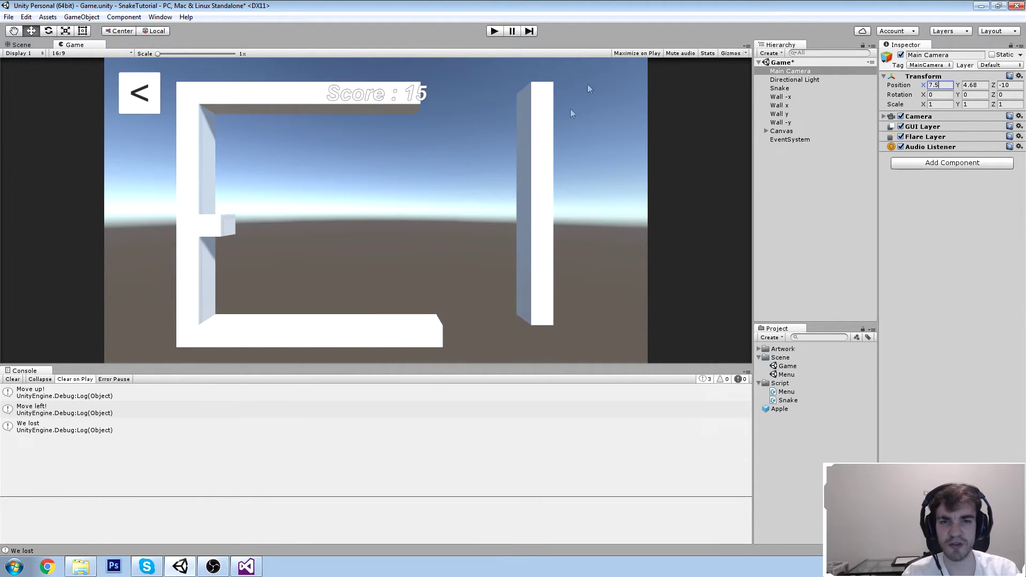
- Lengthen Wall y by setting its X scale to 15
{"action": "left_click", "coordinate": [793, 96]}
{"action": "left_click", "coordinate": [793, 105]}
{"action": "left_click", "coordinate": [794, 114]}
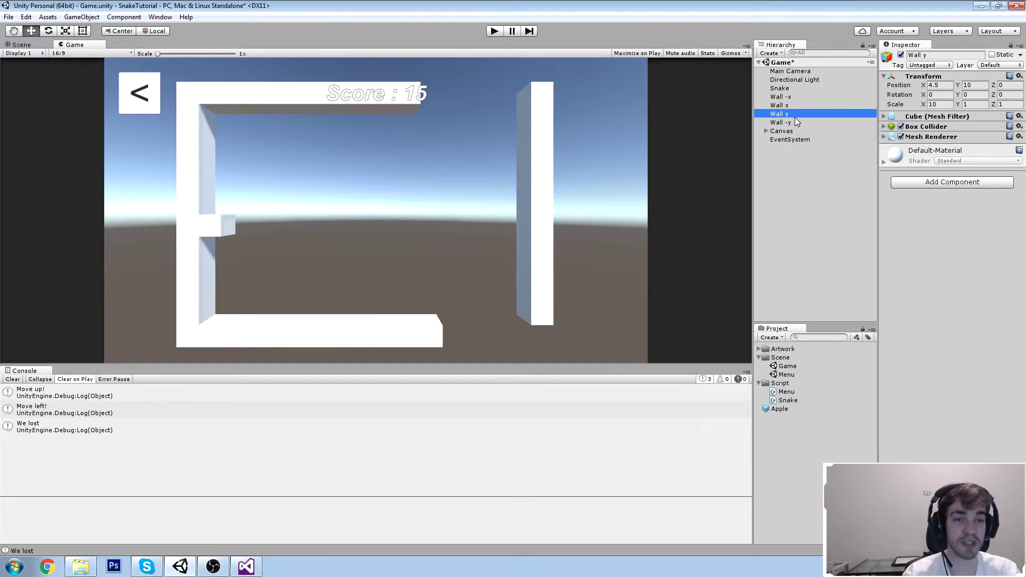
{"action": "left_click", "coordinate": [37, 46]}
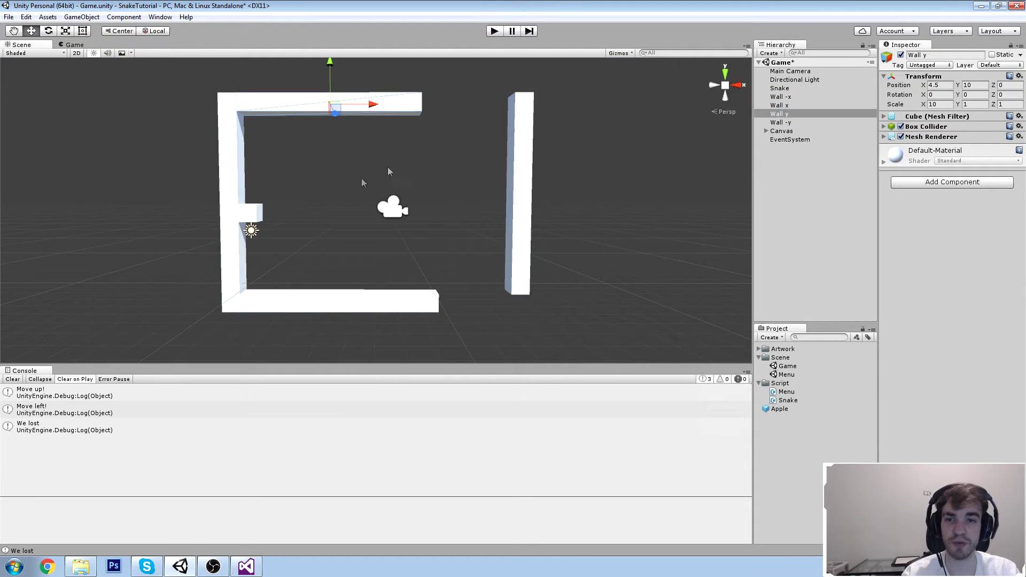
{"action": "key", "text": "r"}
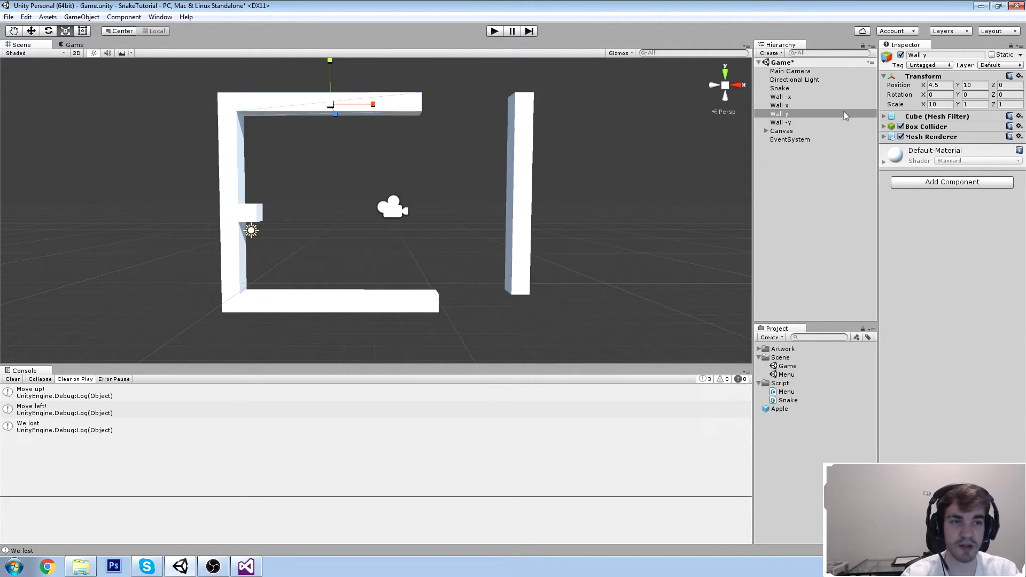
{"action": "left_click", "coordinate": [943, 106]}
{"action": "type", "text": "15"}
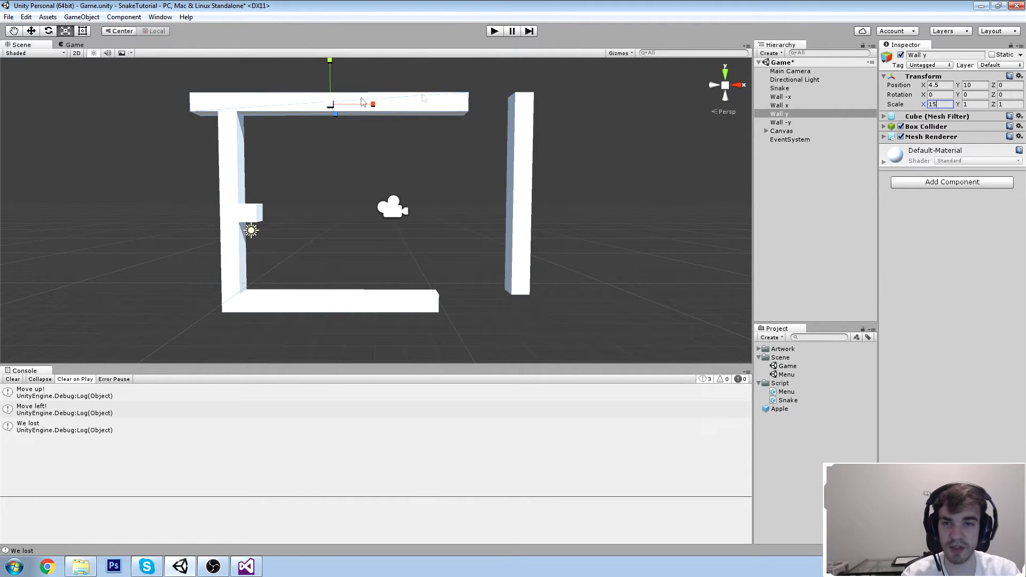
{"action": "key", "text": "Return"}
- Move Wall y along the X axis and vertex-snap its free end to the upper corner of Wall x
{"action": "key", "text": "w"}
{"action": "left_click_drag", "start_coordinate": [372, 104], "coordinate": [406, 105]}
{"action": "key", "text": "v"}
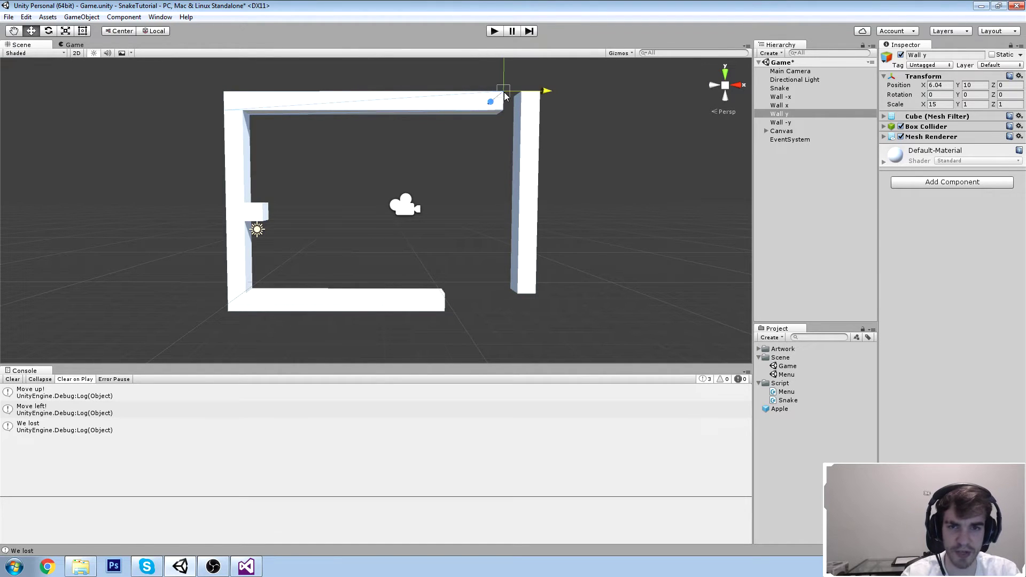
{"action": "left_click_drag", "start_coordinate": [504, 97], "coordinate": [517, 93]}
- Set Wall -y's X scale to 15 and vertex-snap its end to the lower corner of Wall x
{"action": "left_click", "coordinate": [431, 310]}
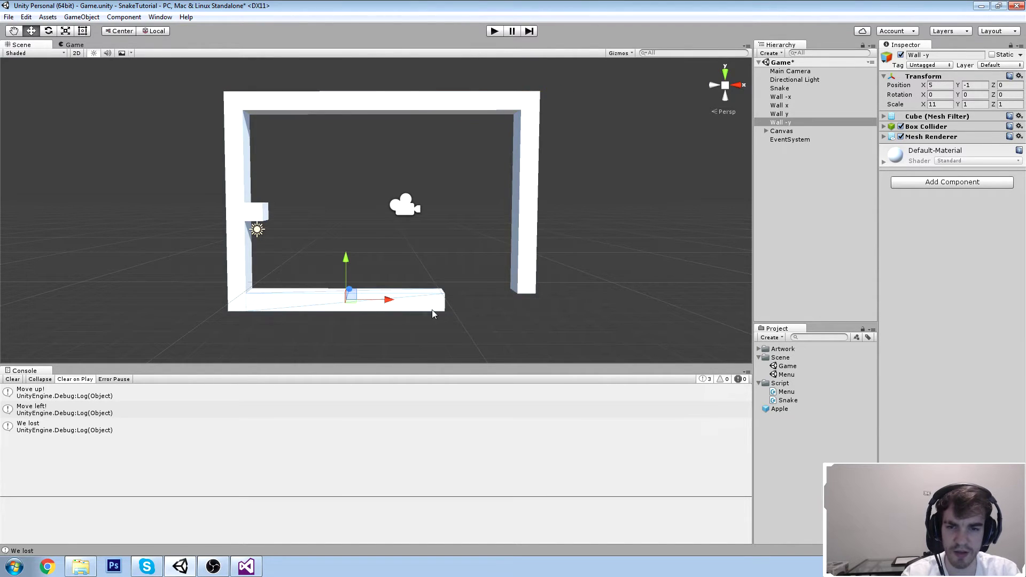
{"action": "left_click", "coordinate": [948, 101]}
{"action": "type", "text": "15"}
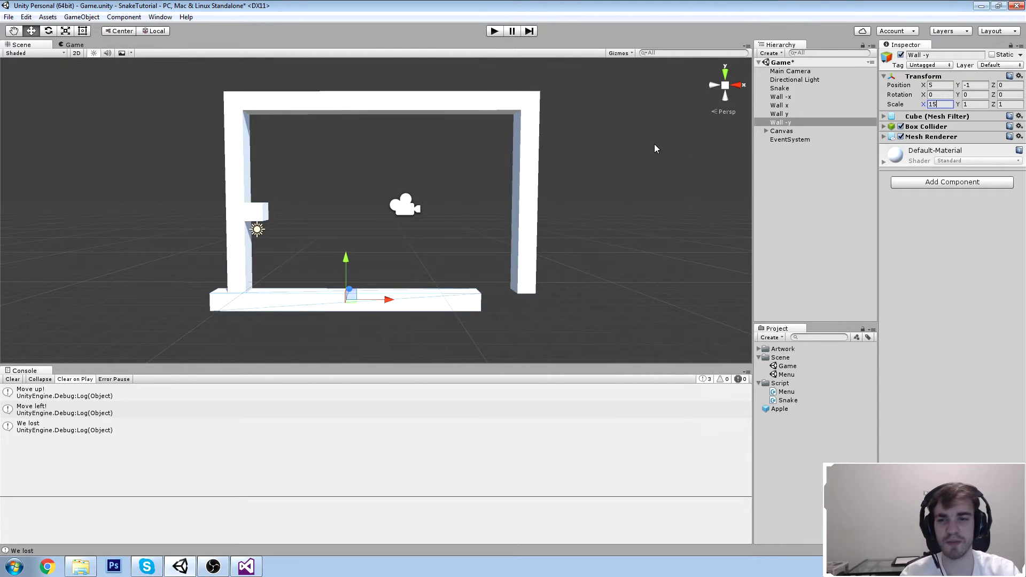
{"action": "middle_click_drag", "start_coordinate": [488, 357], "coordinate": [441, 291]}
{"action": "key", "text": "v"}
{"action": "left_click_drag", "start_coordinate": [412, 210], "coordinate": [442, 203]}
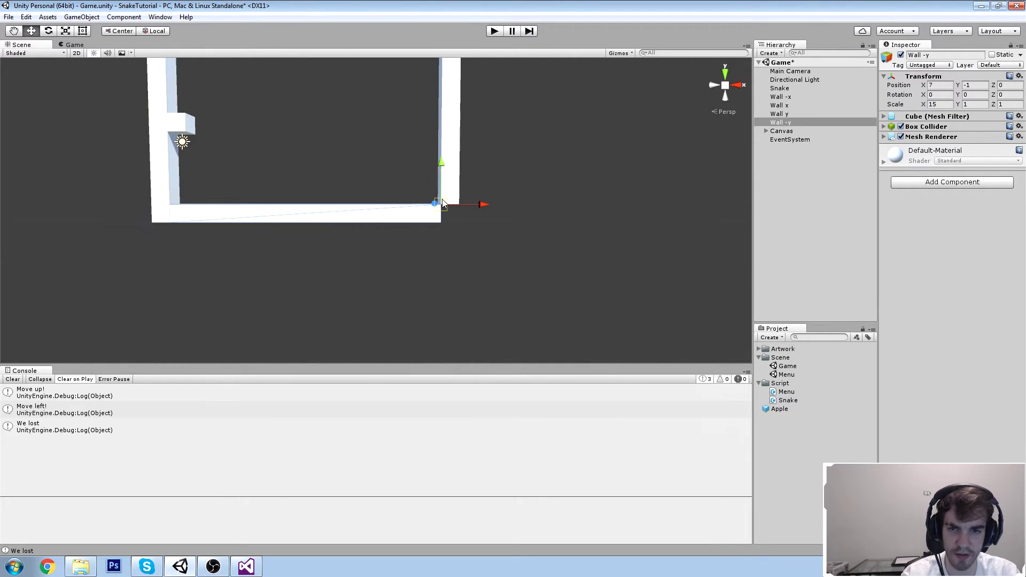
{"action": "middle_click_drag", "start_coordinate": [441, 196], "coordinate": [471, 281]}
- Shift Wall x slightly downwards and set its Y scale to 12
{"action": "left_click", "coordinate": [494, 187]}
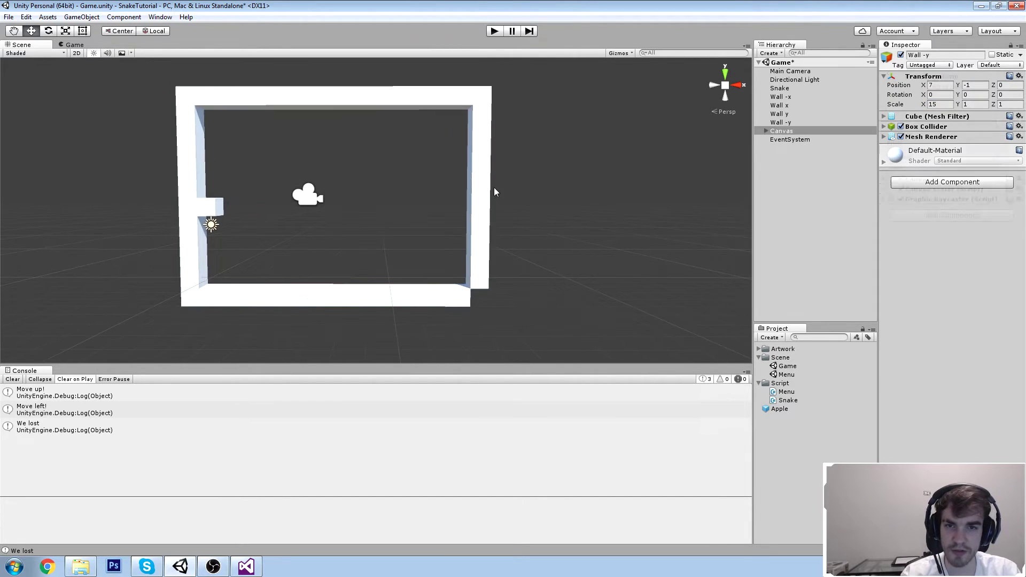
{"action": "left_click", "coordinate": [485, 199]}
{"action": "left_click_drag", "start_coordinate": [487, 161], "coordinate": [487, 172]}
{"action": "left_click", "coordinate": [972, 104]}
{"action": "type", "text": "12"}
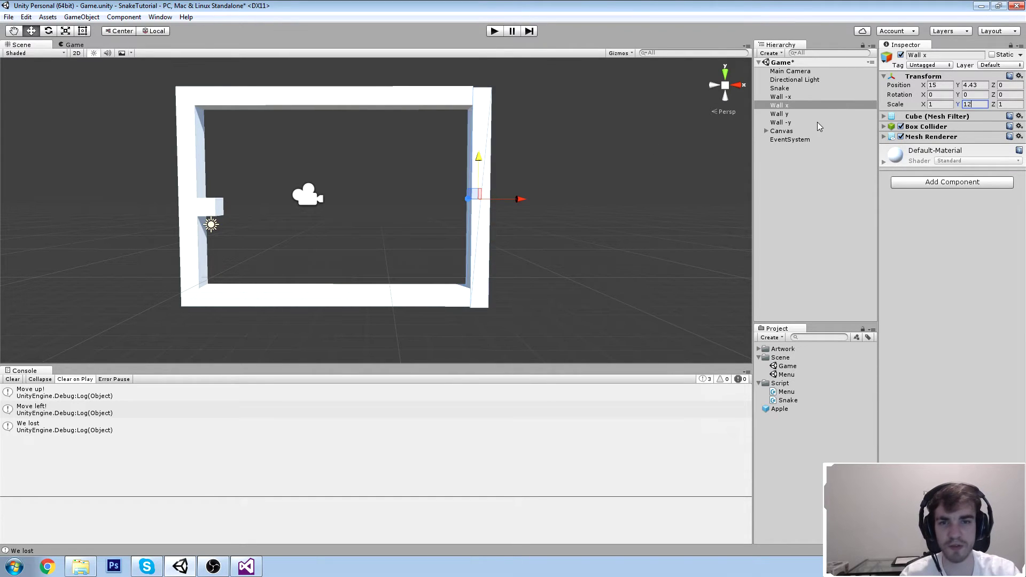
- Pull Wall x away from the frame and vertex-snap its upper corner to the end of Wall y
{"action": "left_click_drag", "start_coordinate": [477, 193], "coordinate": [507, 187]}
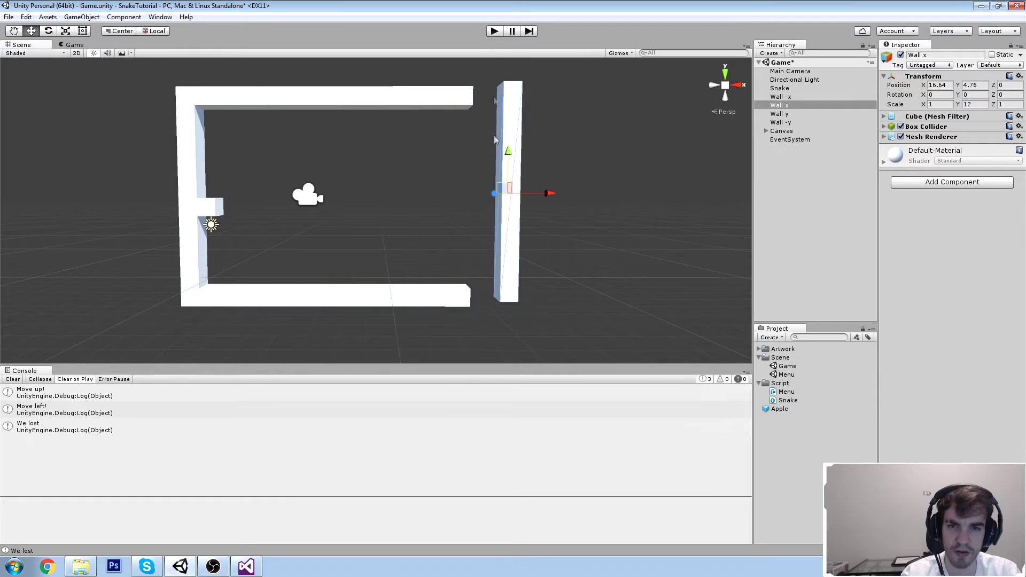
{"action": "key", "text": "v"}
{"action": "left_click_drag", "start_coordinate": [505, 85], "coordinate": [473, 87]}
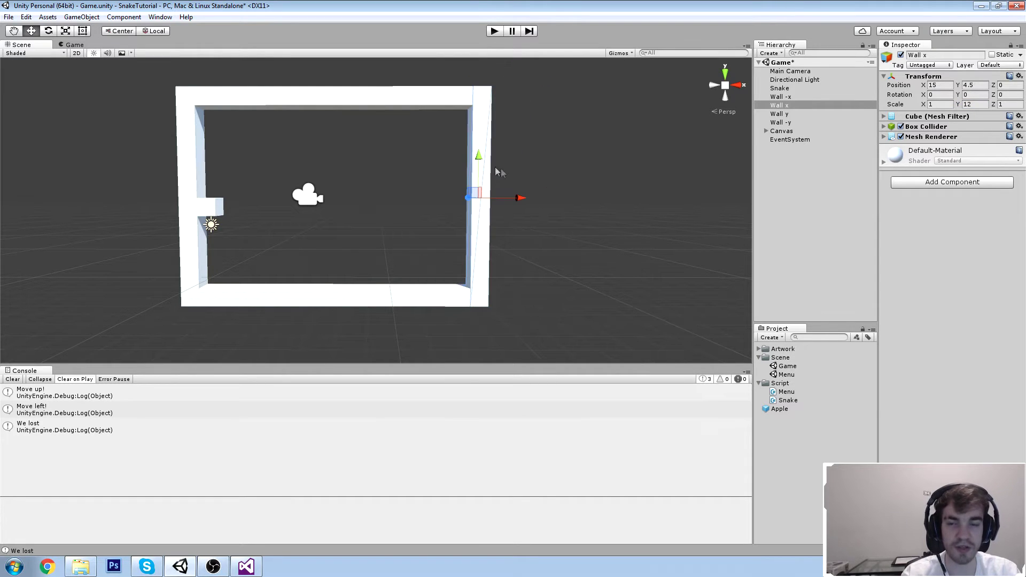
- Try the Main Camera at X 7 in the paused game, then stop the game and set its X position to 7
{"action": "left_click", "coordinate": [495, 31]}
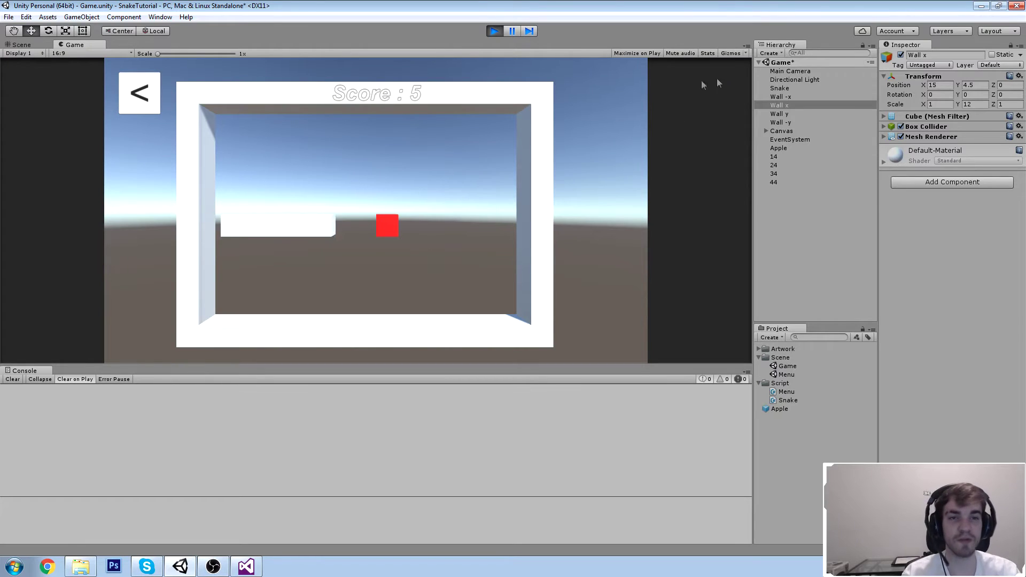
{"action": "left_click", "coordinate": [512, 31]}
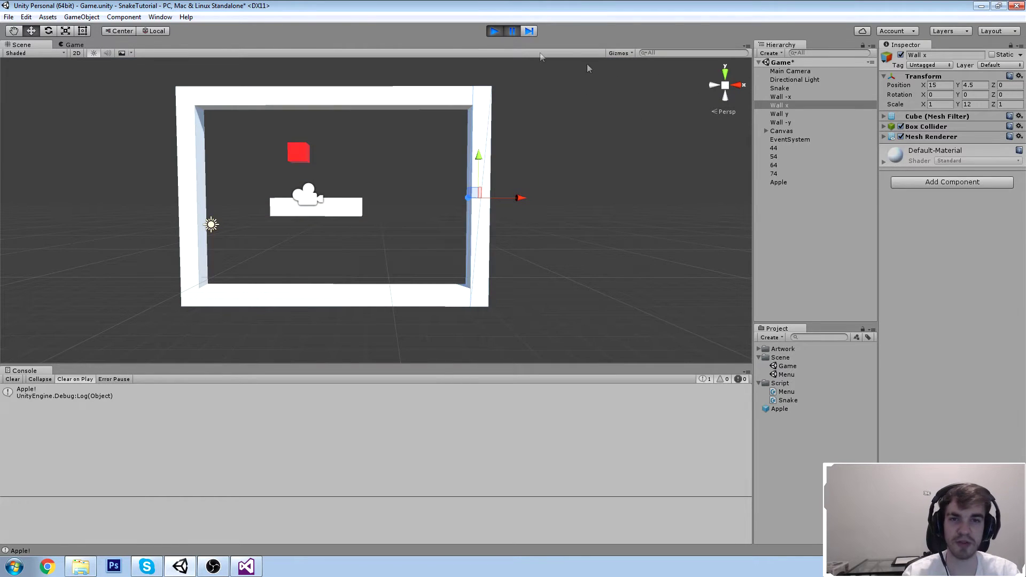
{"action": "left_click", "coordinate": [58, 44]}
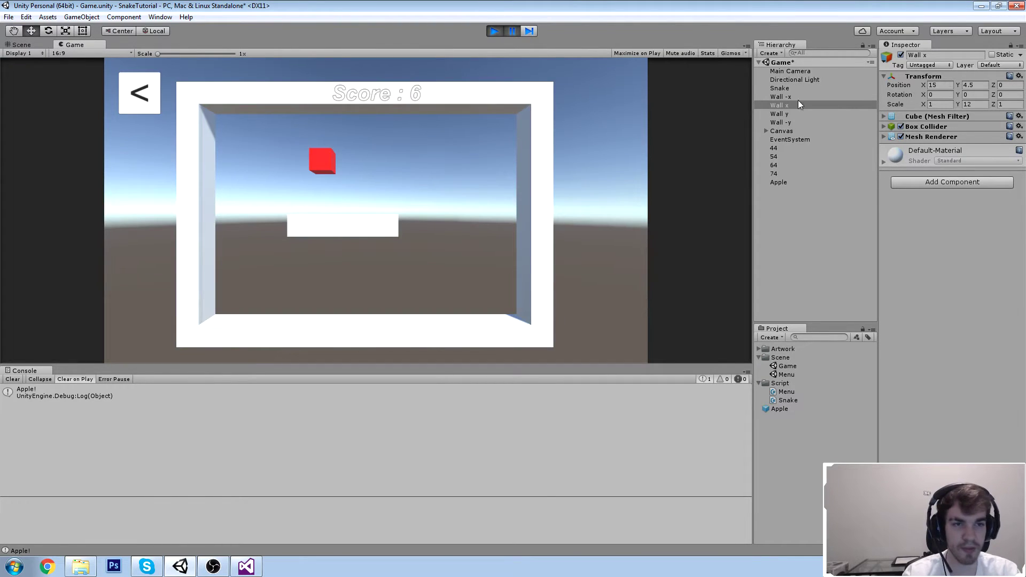
{"action": "left_click", "coordinate": [799, 71]}
{"action": "left_click", "coordinate": [945, 85]}
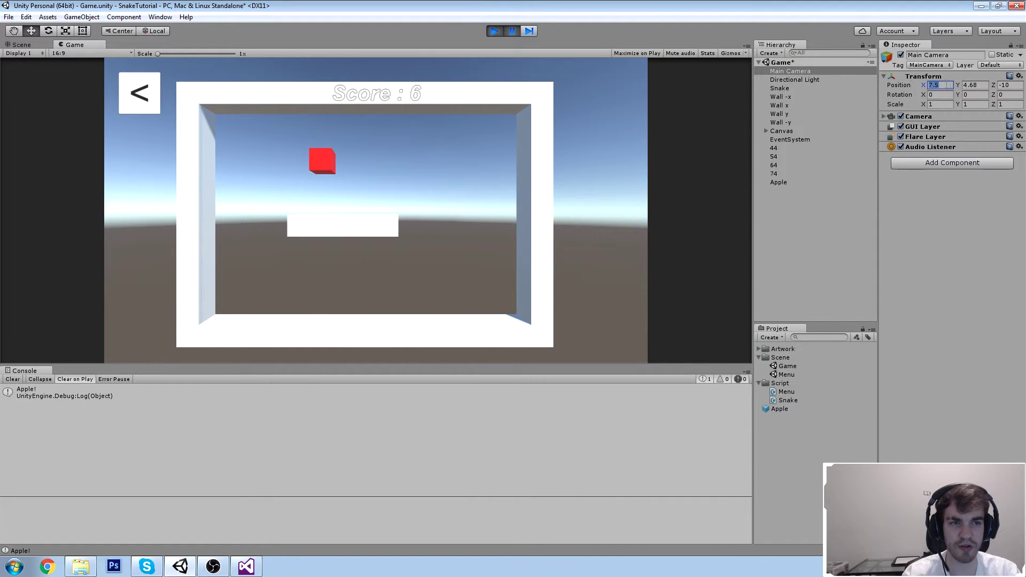
{"action": "type", "text": "7"}
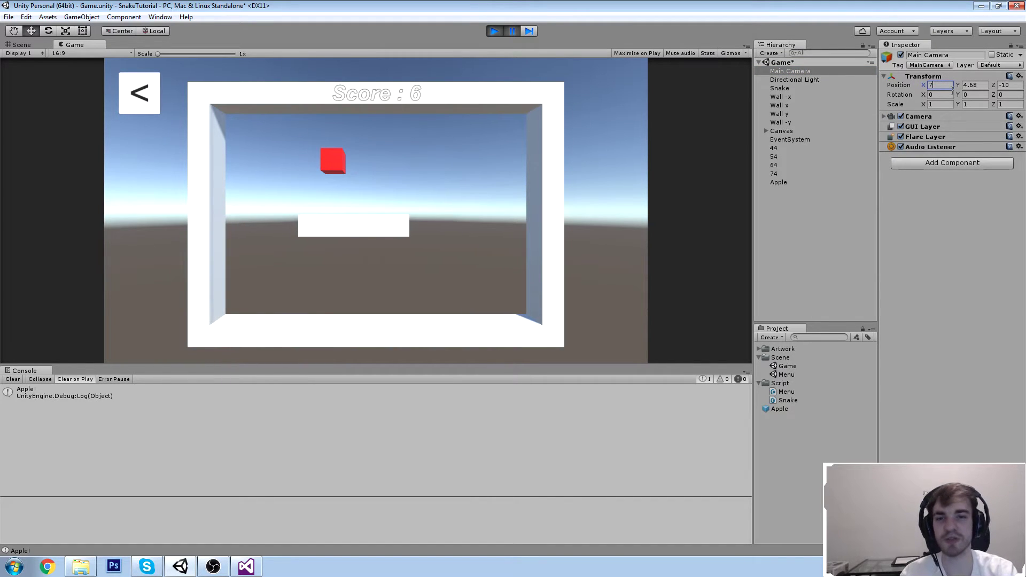
{"action": "left_click", "coordinate": [496, 31]}
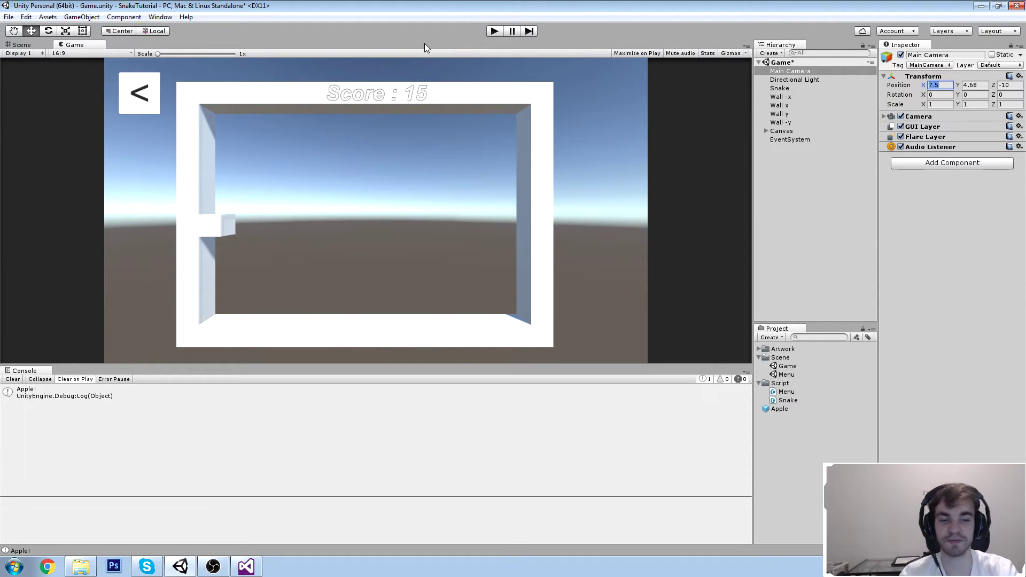
{"action": "type", "text": "7"}
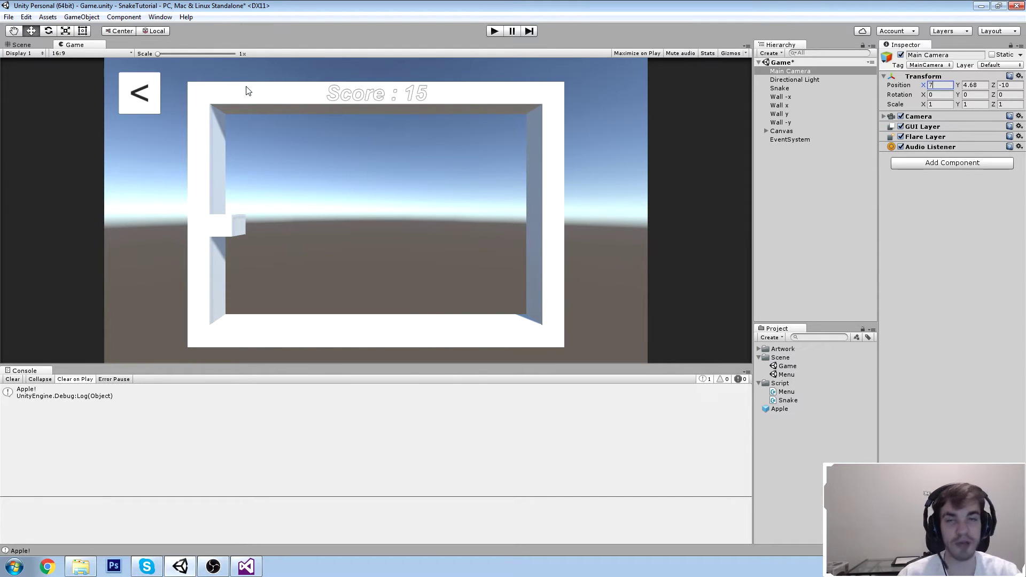
- Switch the Main Camera's projection to Orthographic, inspect its view volume in the scene and set its size to 6.72
{"action": "left_click", "coordinate": [803, 72]}
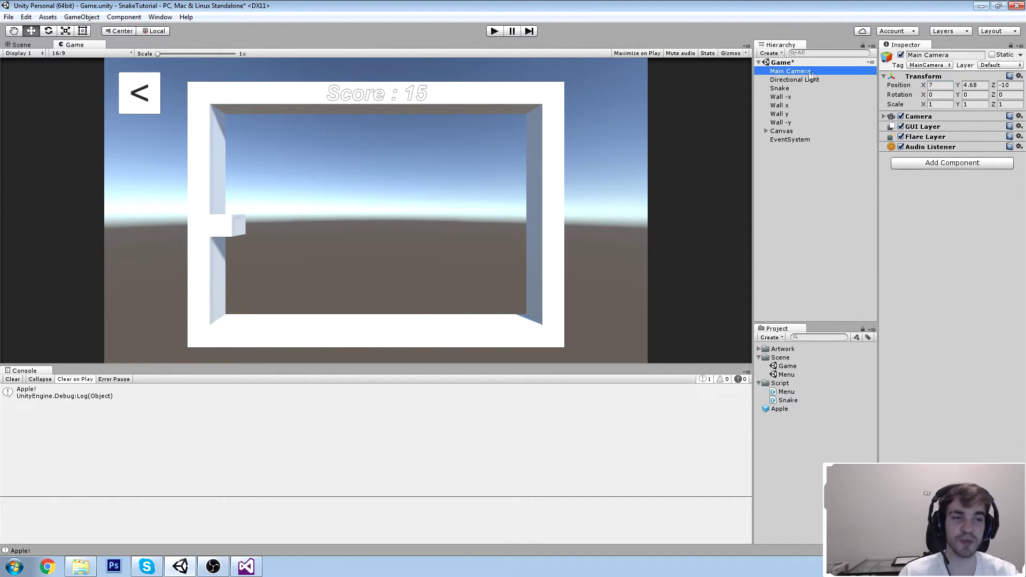
{"action": "left_click", "coordinate": [939, 113]}
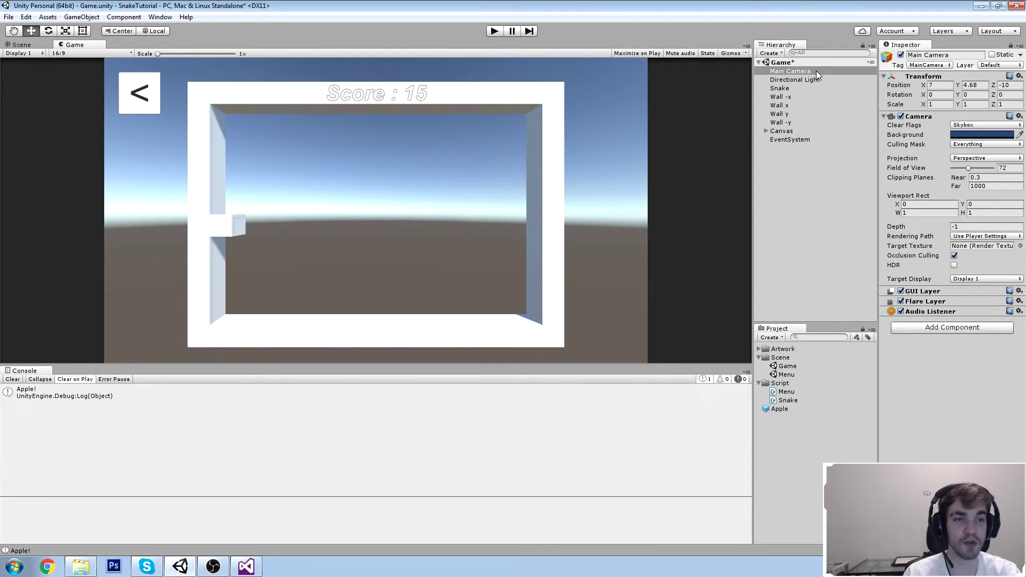
{"action": "left_click", "coordinate": [974, 158]}
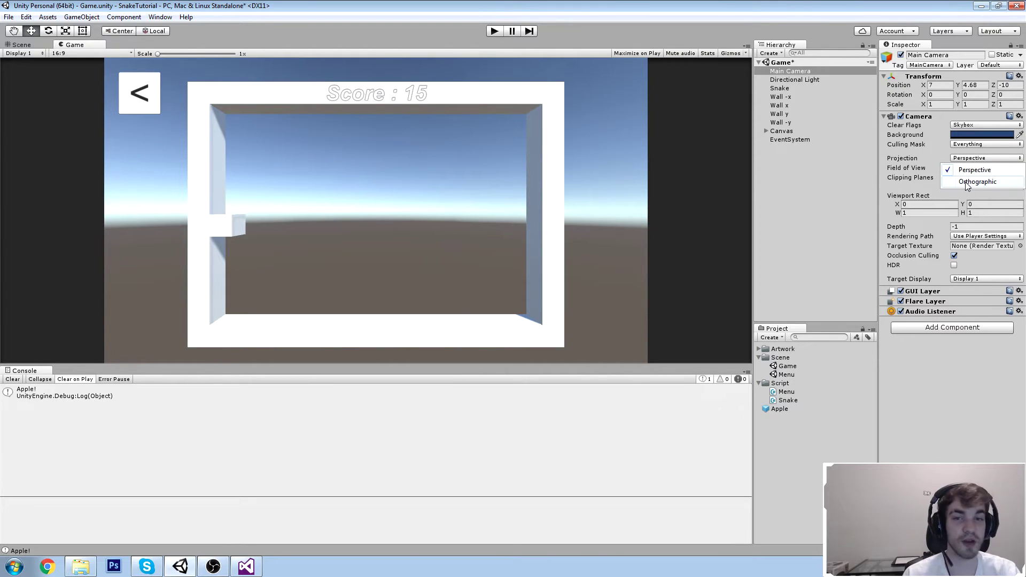
{"action": "left_click", "coordinate": [971, 179]}
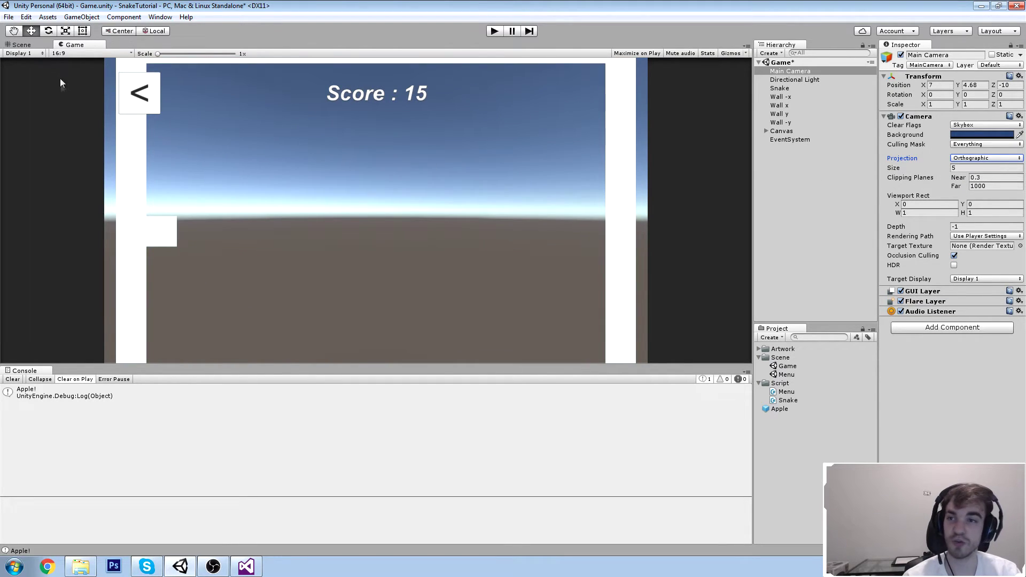
{"action": "left_click", "coordinate": [26, 45]}
{"action": "left_click_drag", "start_coordinate": [401, 186], "coordinate": [454, 192], "text": "alt"}
{"action": "scroll", "coordinate": [470, 185], "scroll_direction": "down", "scroll_amount": 3}
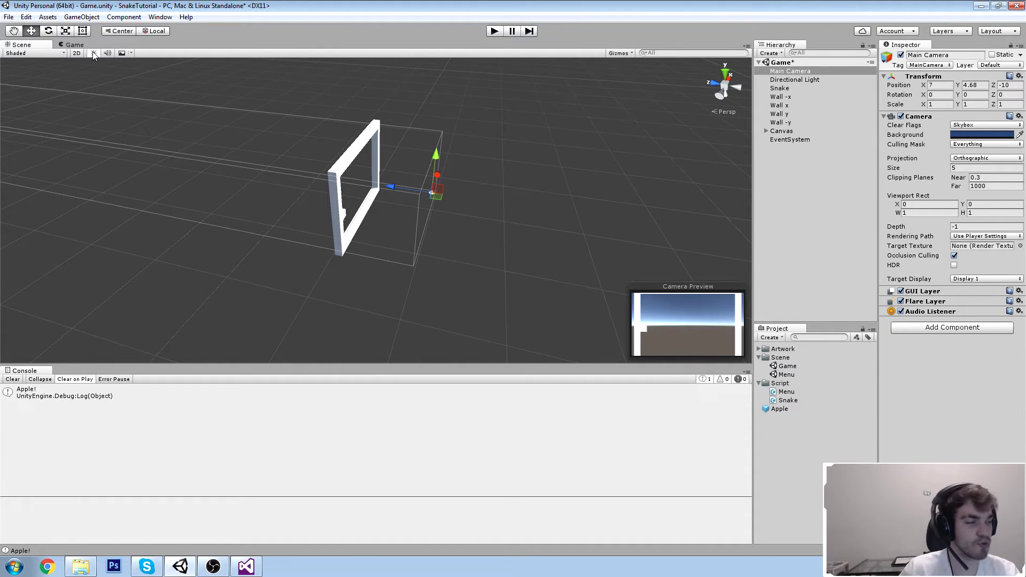
{"action": "left_click", "coordinate": [60, 43]}
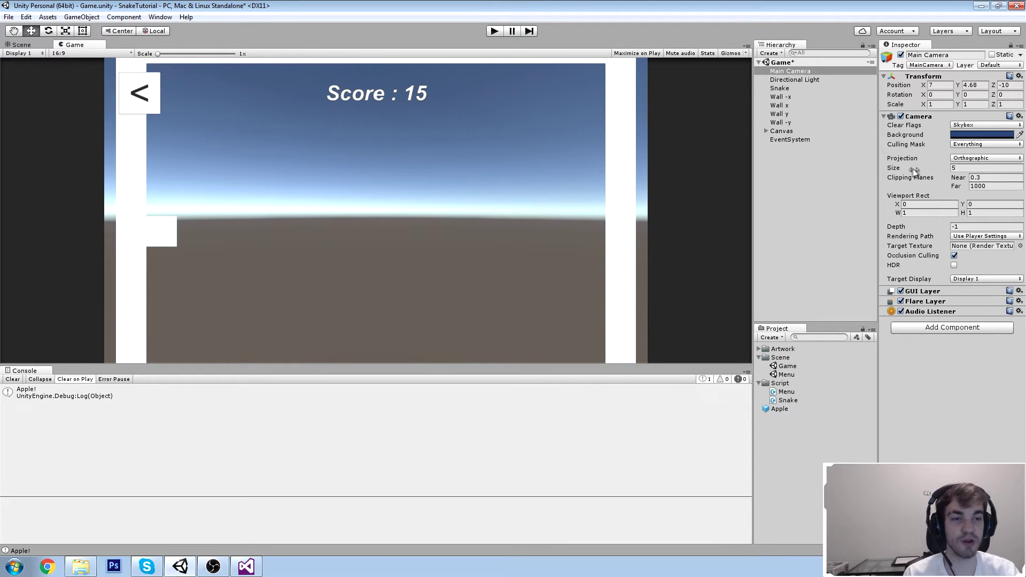
{"action": "left_click_drag", "start_coordinate": [911, 170], "coordinate": [929, 169]}
- Play-test the orthographic view by steering the snake to the apple, stop the game and return the projection to Perspective
{"action": "left_click", "coordinate": [495, 31]}
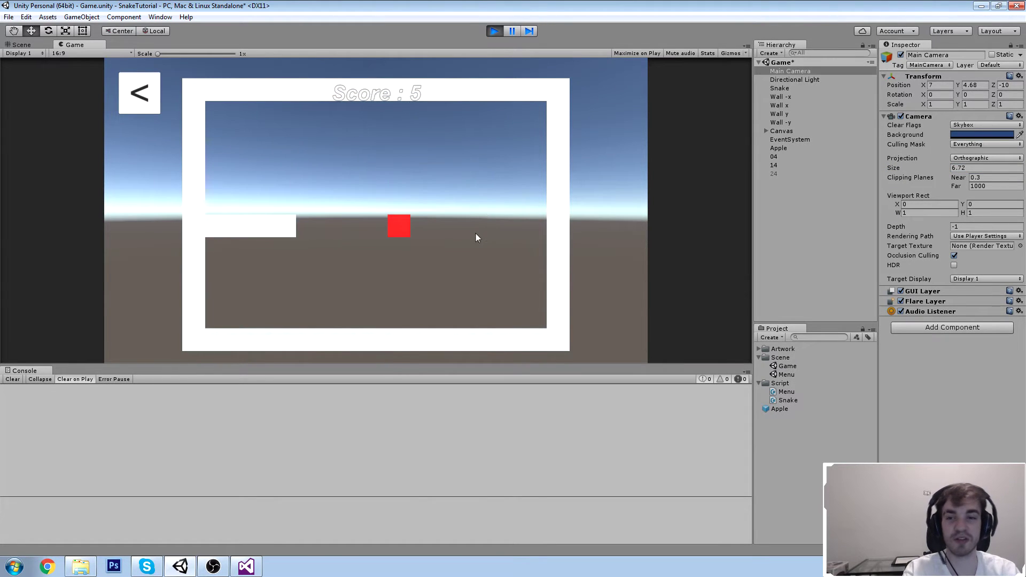
{"action": "key", "text": "Up"}
{"action": "key", "text": "Right"}
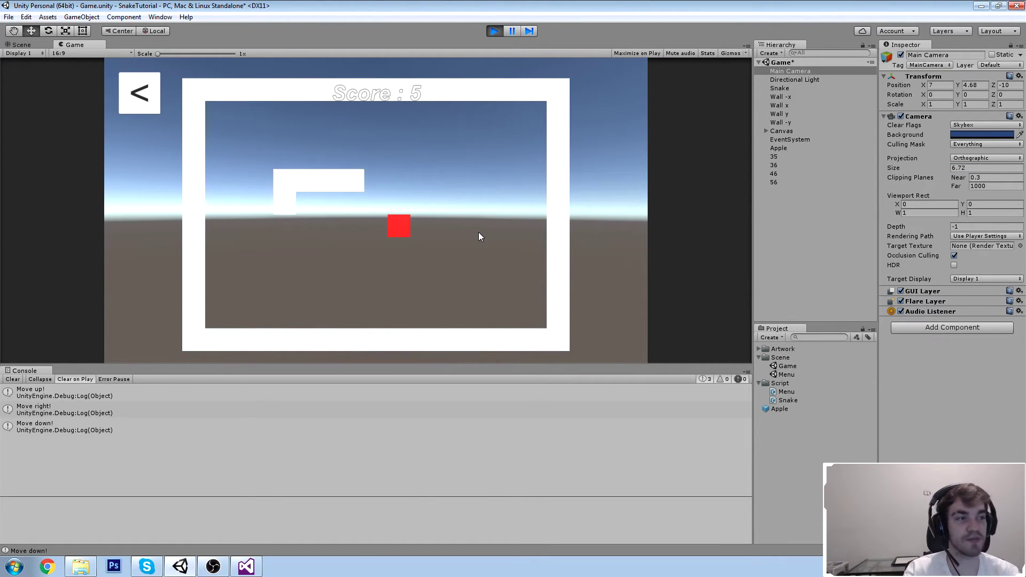
{"action": "key", "text": "Down"}
{"action": "key", "text": "Right"}
{"action": "key", "text": "Up"}
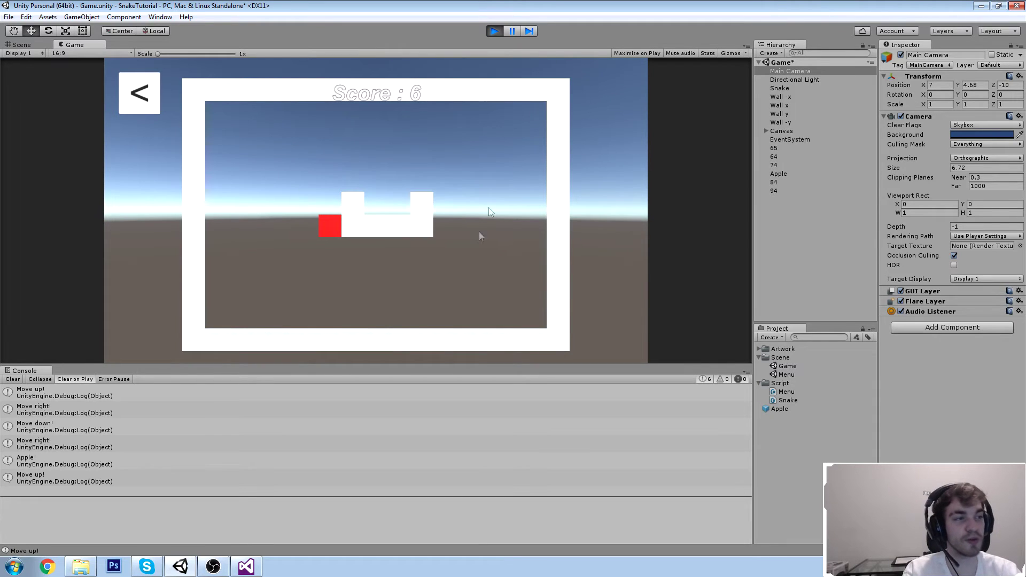
{"action": "key", "text": "Right"}
{"action": "left_click", "coordinate": [493, 30]}
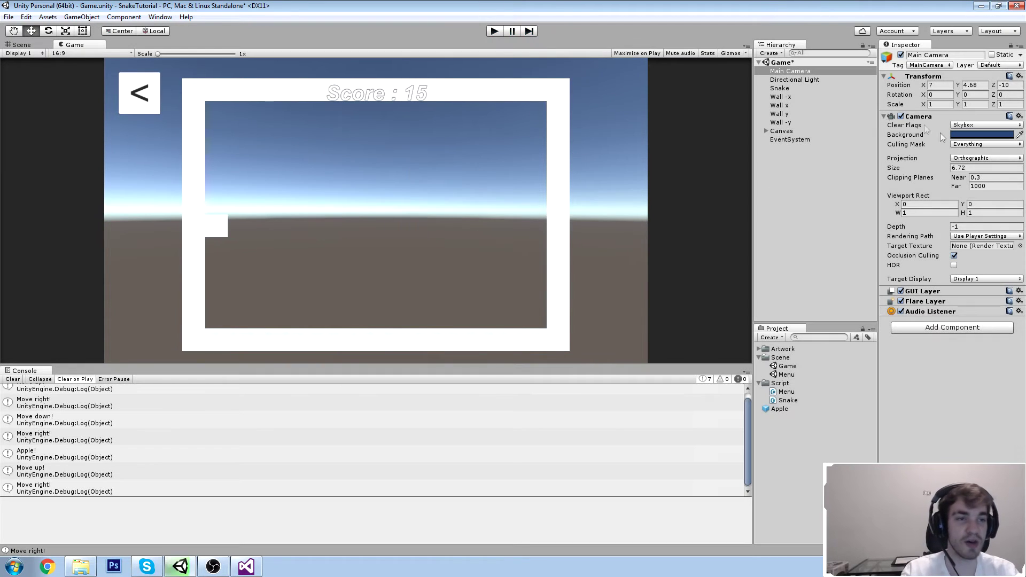
{"action": "left_click", "coordinate": [968, 160]}
{"action": "left_click", "coordinate": [974, 169]}
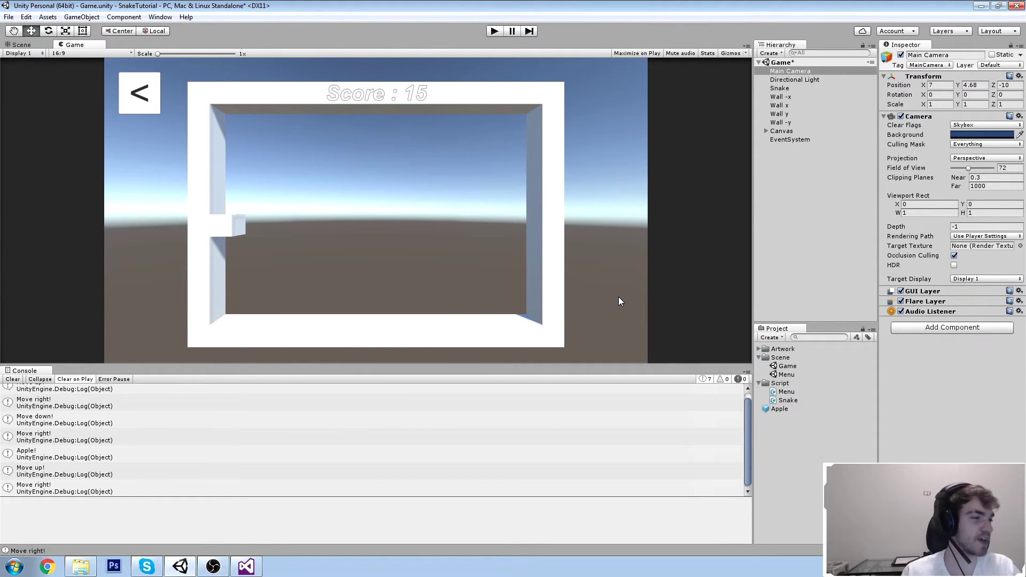
- Set the scene's environment lighting skybox to None and close the lighting settings
{"action": "left_click", "coordinate": [160, 16]}
{"action": "left_click", "coordinate": [175, 254]}
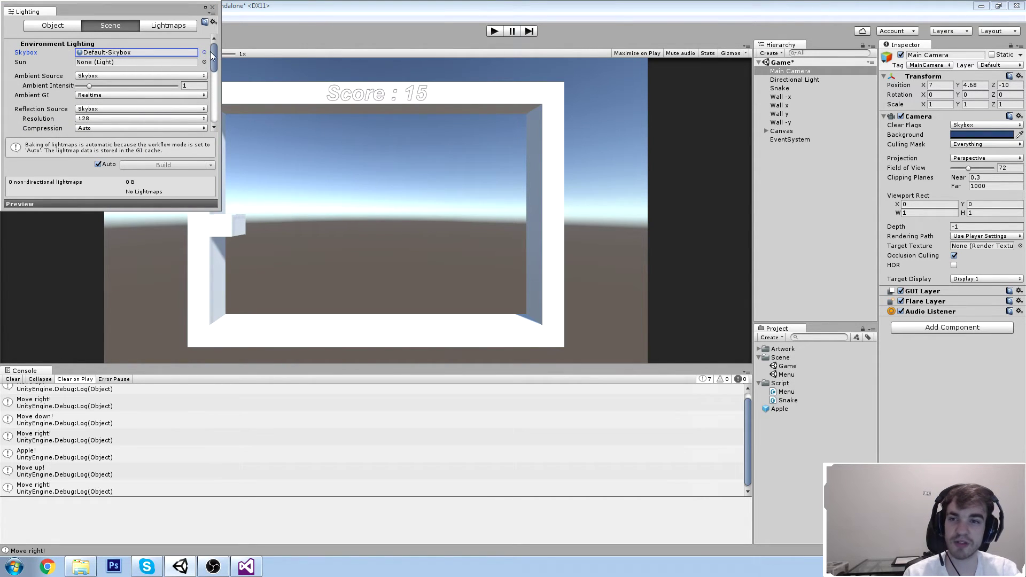
{"action": "left_click", "coordinate": [204, 52]}
{"action": "left_click", "coordinate": [477, 265]}
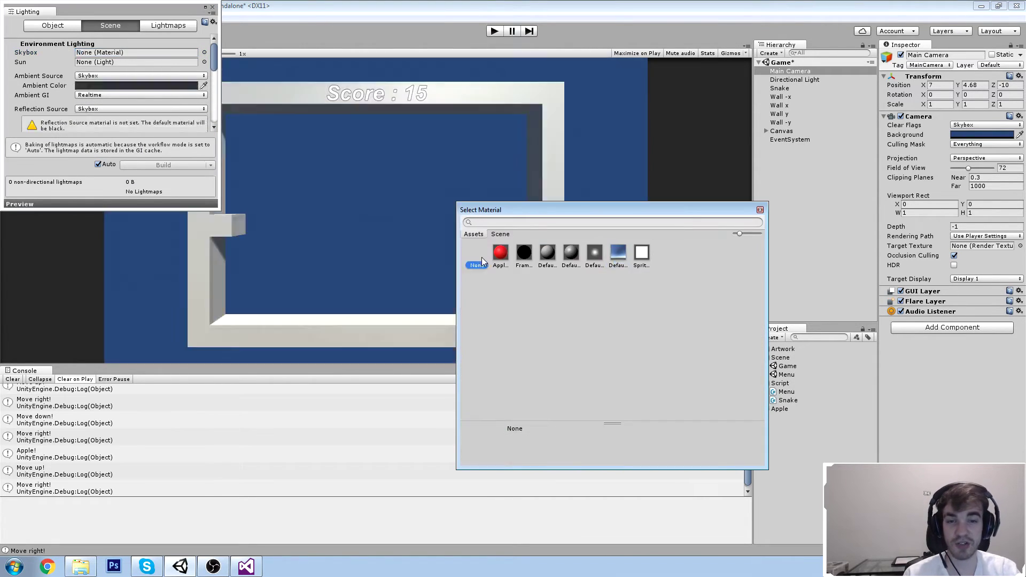
{"action": "left_click", "coordinate": [760, 209]}
{"action": "left_click", "coordinate": [212, 7]}
- Play-test the skybox-free scene with the Directional Light selected, steering the snake around the grid to the apples
{"action": "left_click", "coordinate": [794, 80]}
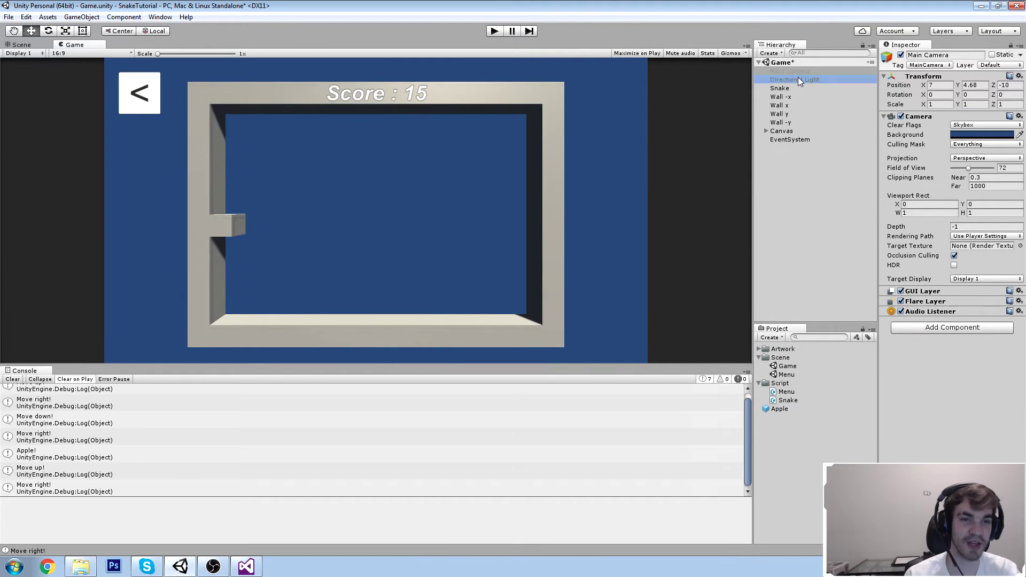
{"action": "left_click", "coordinate": [494, 31]}
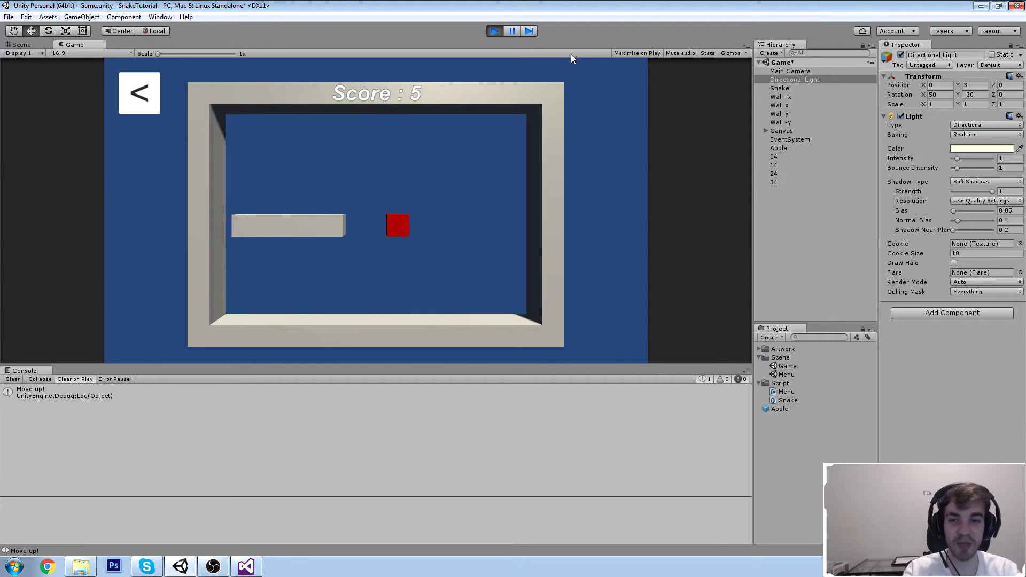
{"action": "key", "text": "Right"}
{"action": "key", "text": "Down"}
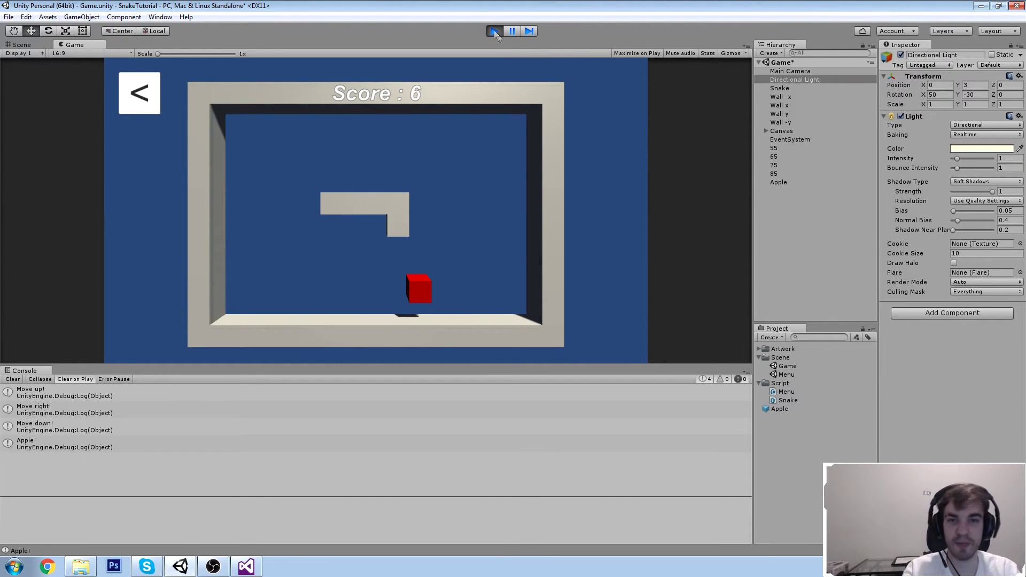
{"action": "key", "text": "Right"}
{"action": "key", "text": "Down"}
{"action": "key", "text": "Left"}
{"action": "key", "text": "Down"}
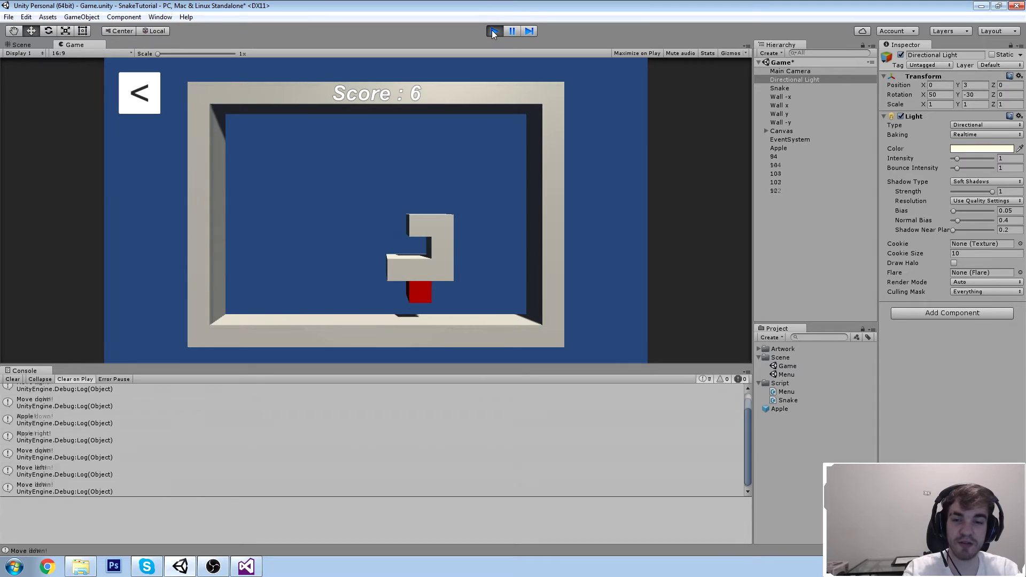
{"action": "key", "text": "Right"}
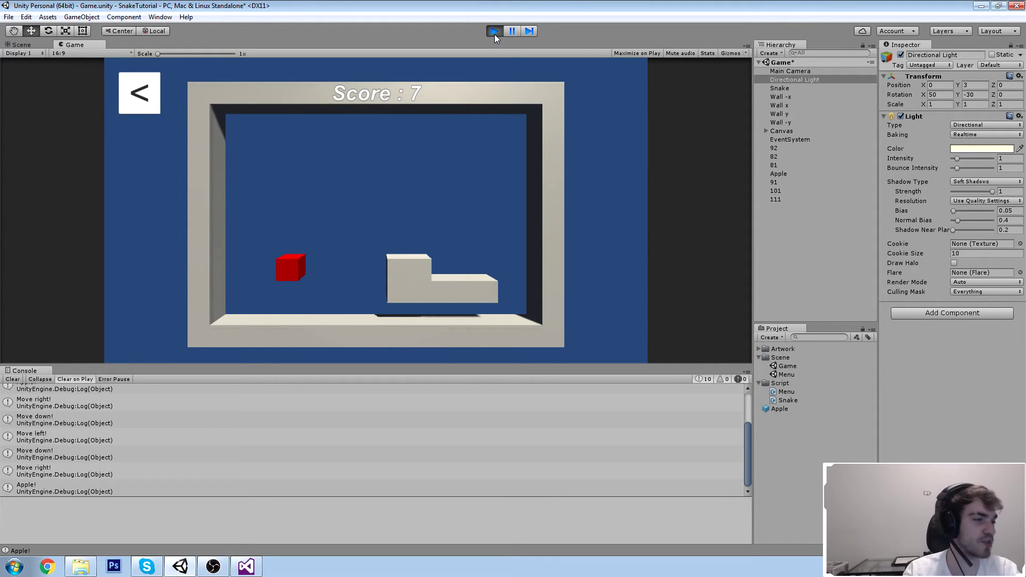
{"action": "key", "text": "Up"}
{"action": "key", "text": "Left"}
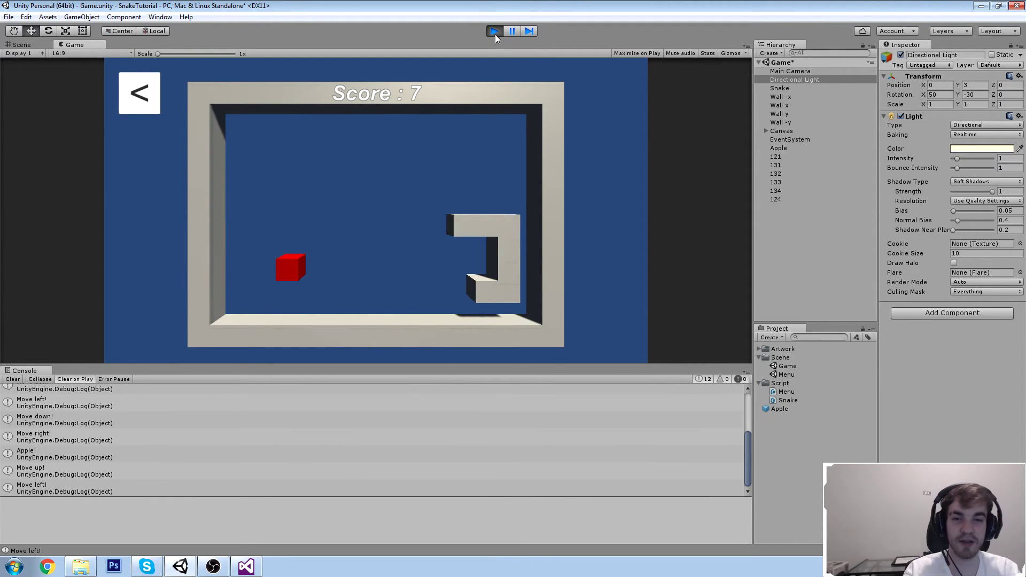
{"action": "key", "text": "Down"}
{"action": "key", "text": "Left"}
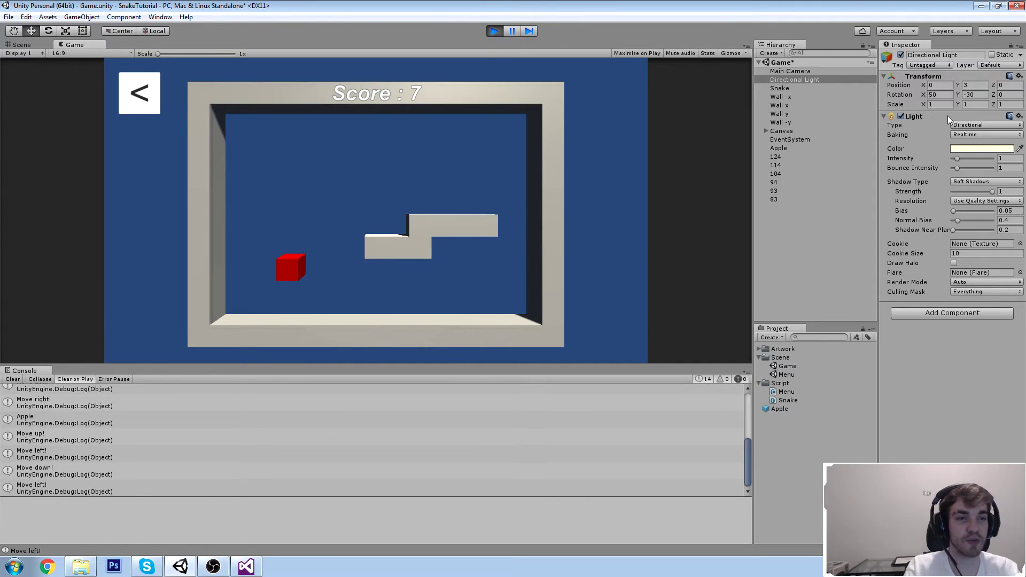
- Try an X rotation of about 119.85 on the Directional Light in the running game, then stop the game
{"action": "mouse_move", "coordinate": [923, 94]}
{"action": "left_mouse_down"}
{"action": "mouse_move", "coordinate": [983, 94]}
{"action": "mouse_move", "coordinate": [543, 127]}
{"action": "mouse_move", "coordinate": [832, 157]}
{"action": "mouse_move", "coordinate": [678, 111]}
{"action": "mouse_move", "coordinate": [266, 171]}
{"action": "mouse_move", "coordinate": [4, 5]}
{"action": "left_mouse_up"}
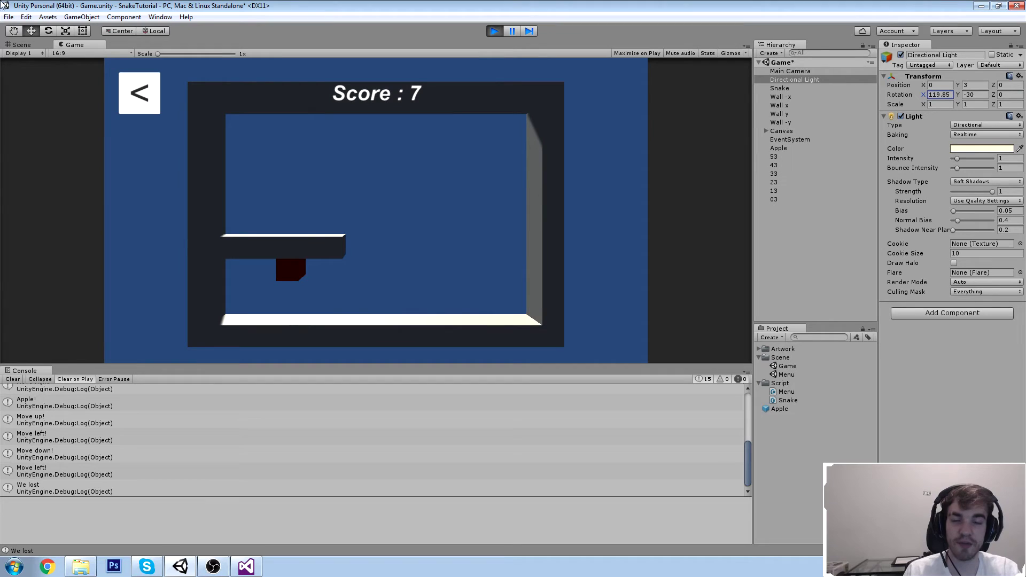
{"action": "left_click", "coordinate": [494, 31]}
- Set the Directional Light's X and Y rotation to 0 and move it in front of the frame, about X 5.21, Z -8.24
{"action": "left_click", "coordinate": [794, 79]}
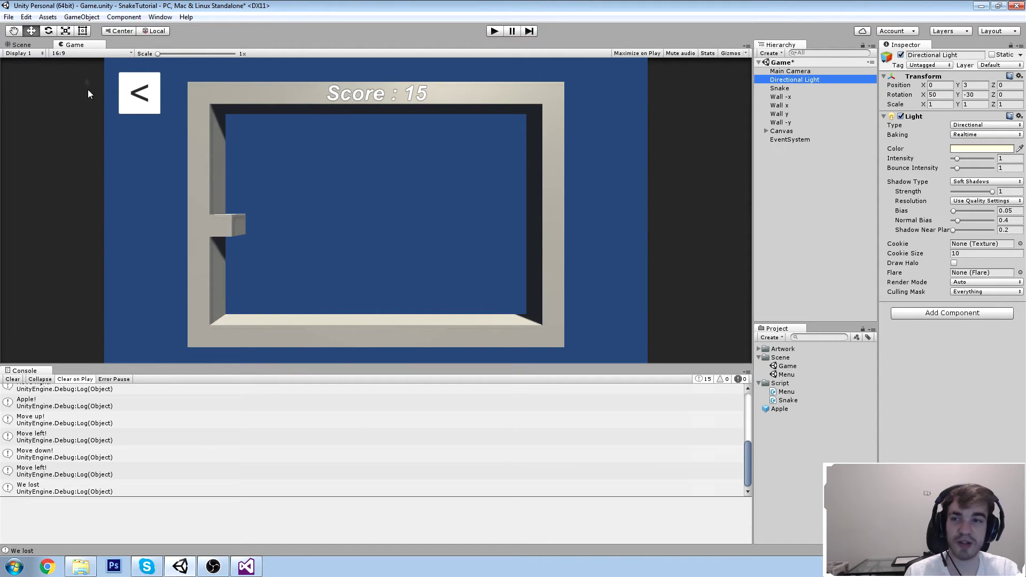
{"action": "left_click", "coordinate": [21, 45]}
{"action": "scroll", "coordinate": [336, 155], "scroll_direction": "up", "scroll_amount": 6}
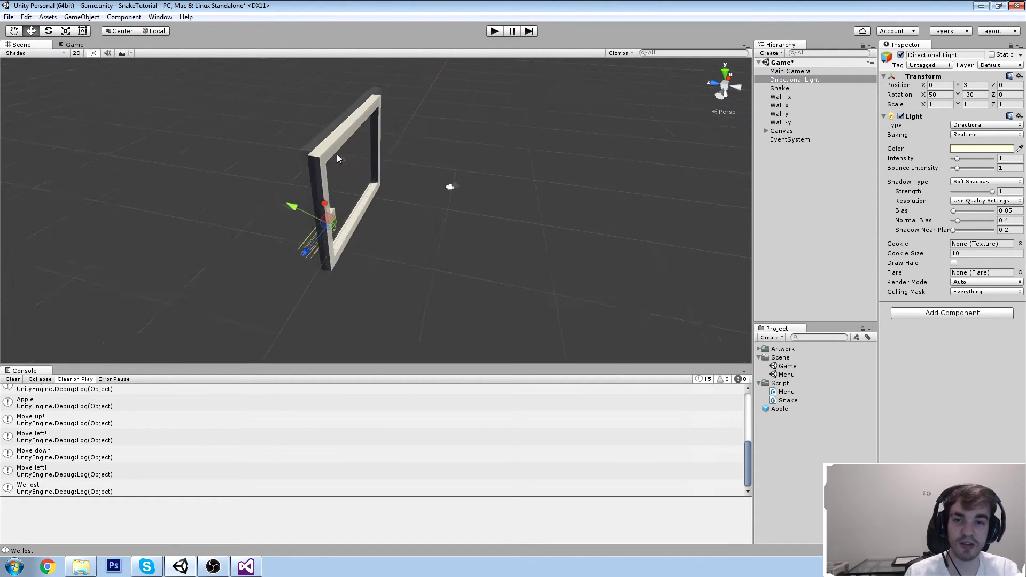
{"action": "left_click", "coordinate": [934, 94]}
{"action": "type", "text": "0"}
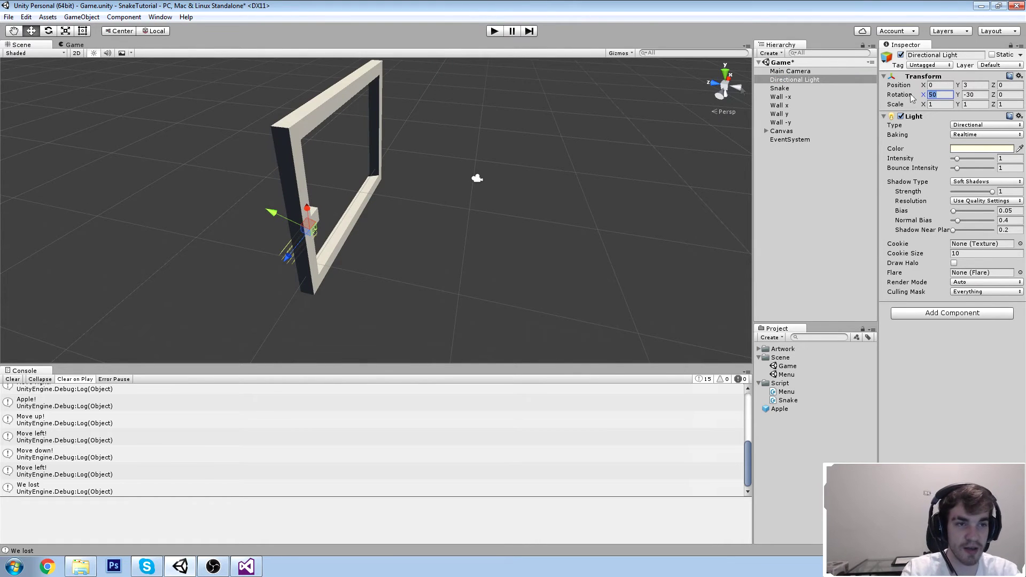
{"action": "key", "text": "Tab"}
{"action": "type", "text": "0"}
{"action": "key", "text": "Tab"}
{"action": "left_click_drag", "start_coordinate": [428, 139], "coordinate": [517, 219], "text": "alt"}
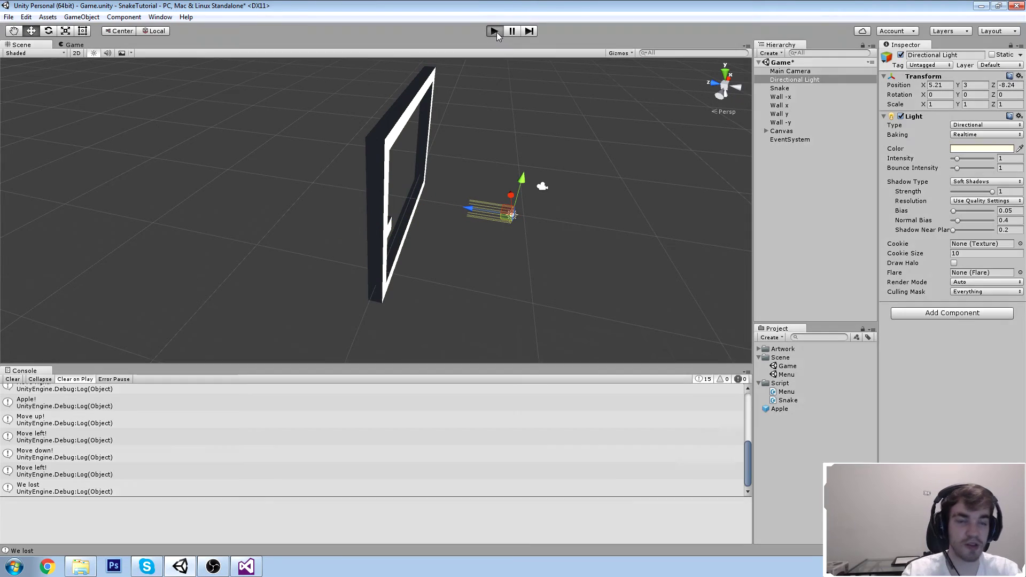
- Play-test the frontal lighting by steering the snake to several apples, then stop the game
{"action": "left_click", "coordinate": [496, 32]}
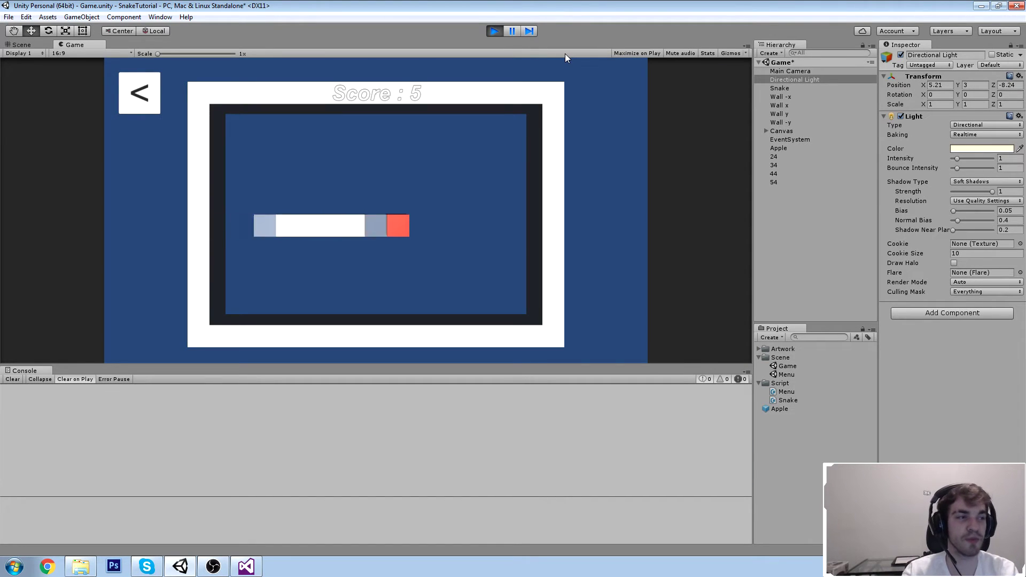
{"action": "key", "text": "Up"}
{"action": "key", "text": "Left"}
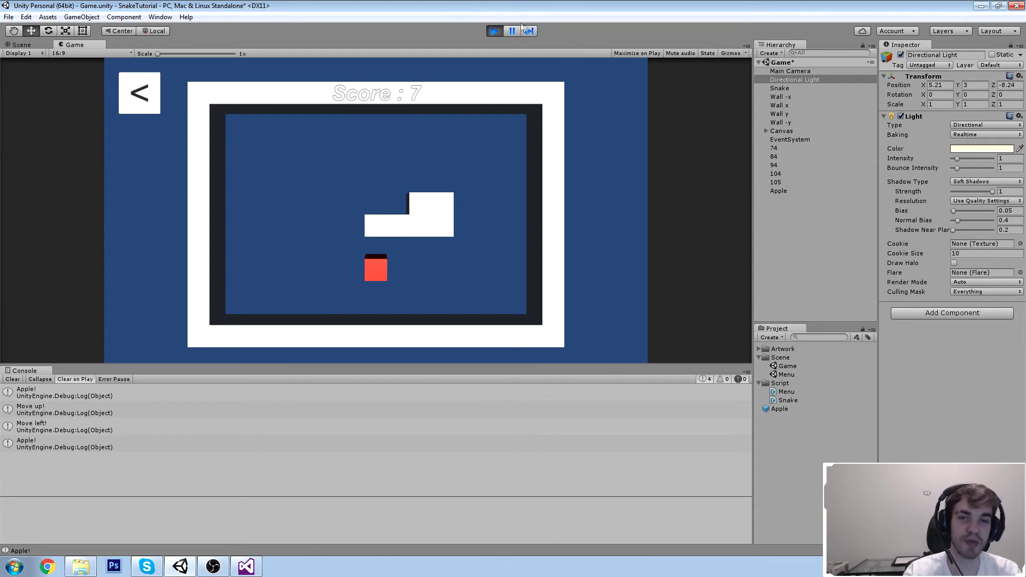
{"action": "key", "text": "Down"}
{"action": "key", "text": "Right"}
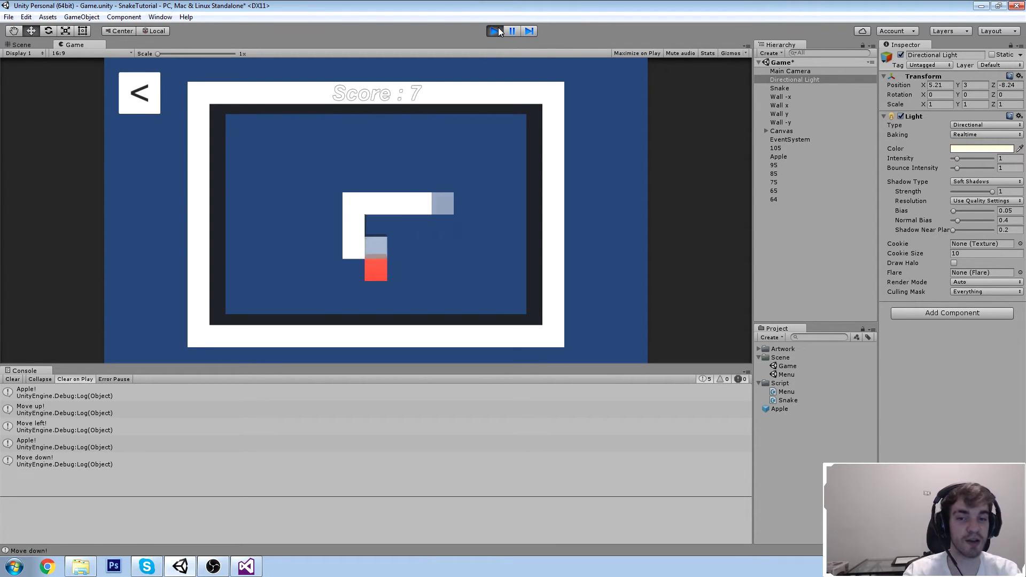
{"action": "key", "text": "Down"}
{"action": "key", "text": "Left"}
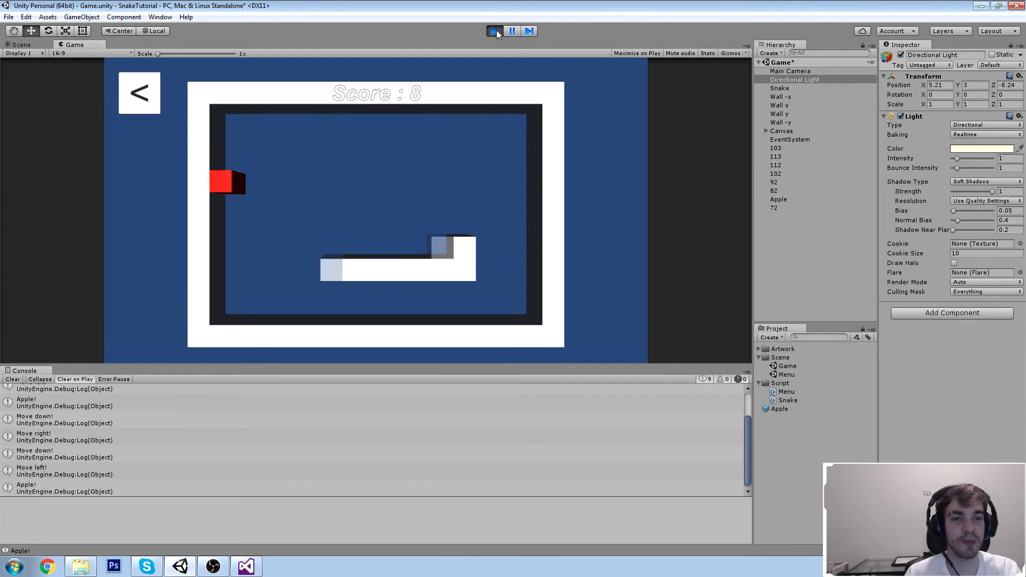
{"action": "left_click", "coordinate": [495, 31]}
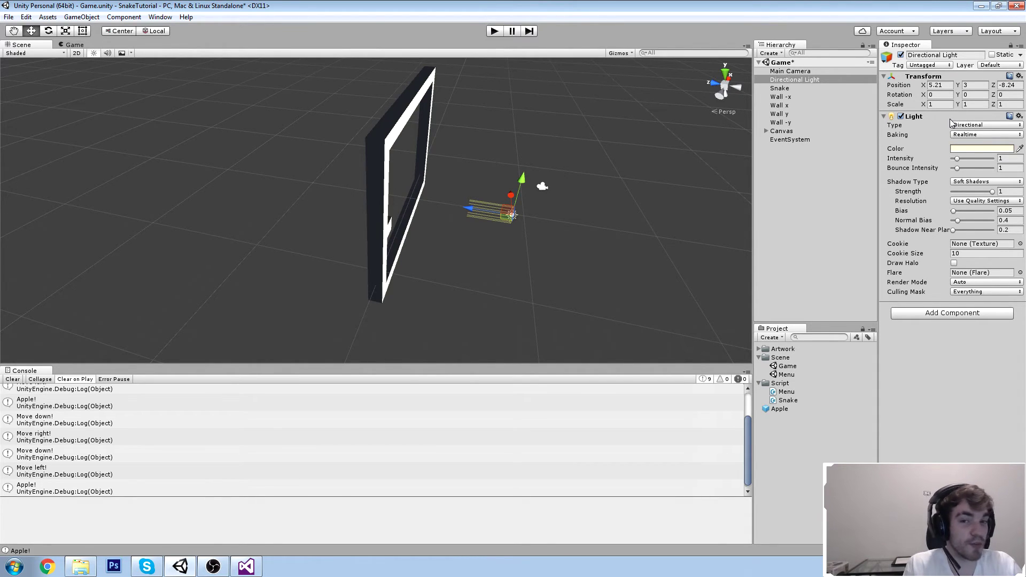
- Add a Light component to the Snake object
{"action": "scroll", "coordinate": [623, 105], "scroll_direction": "up", "scroll_amount": 3}
{"action": "middle_click_drag", "start_coordinate": [623, 105], "coordinate": [539, 113]}
{"action": "left_click", "coordinate": [802, 90]}
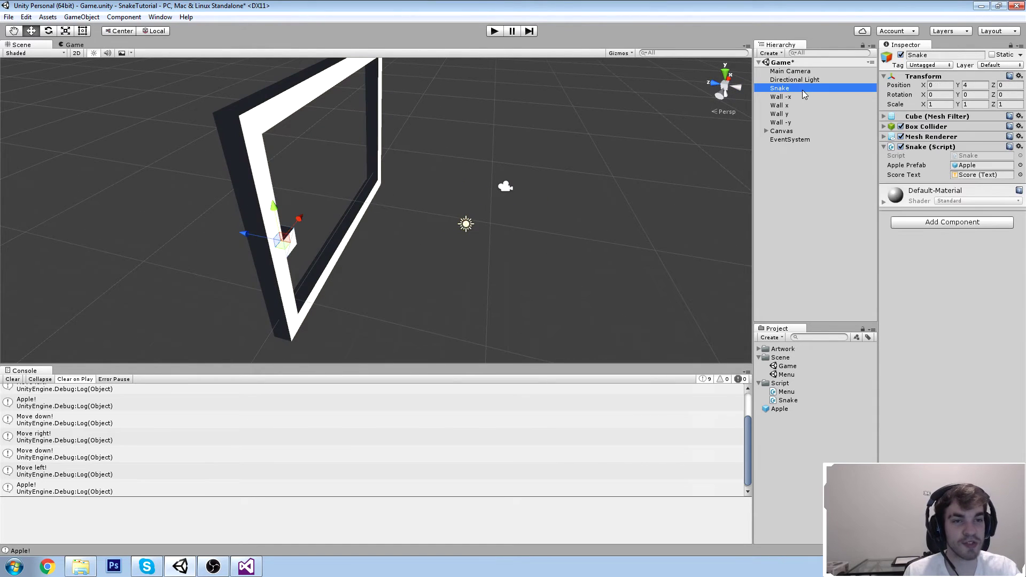
{"action": "left_click", "coordinate": [984, 222]}
{"action": "type", "text": "L"}
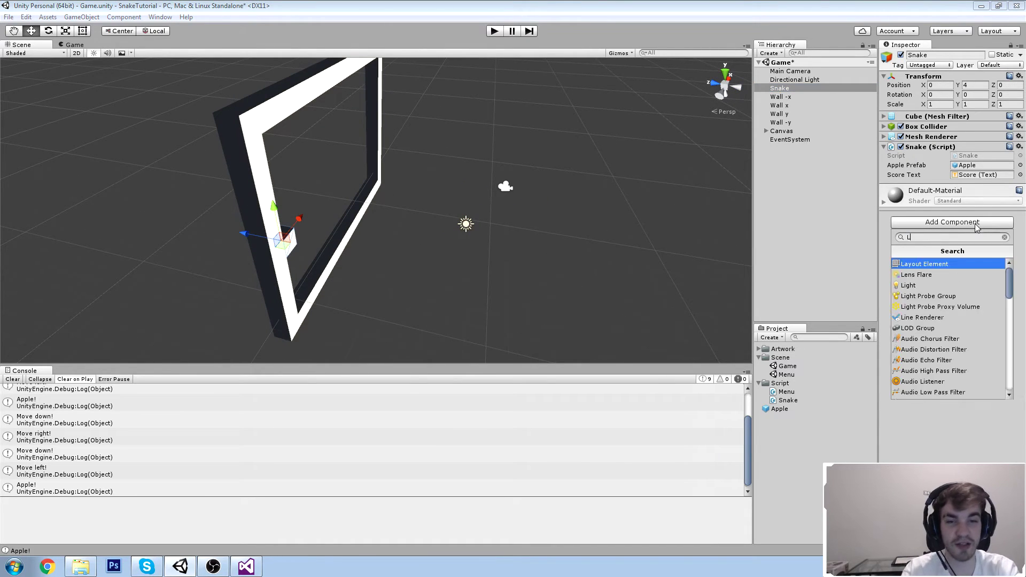
{"action": "type", "text": "i"}
{"action": "key", "text": "Return"}
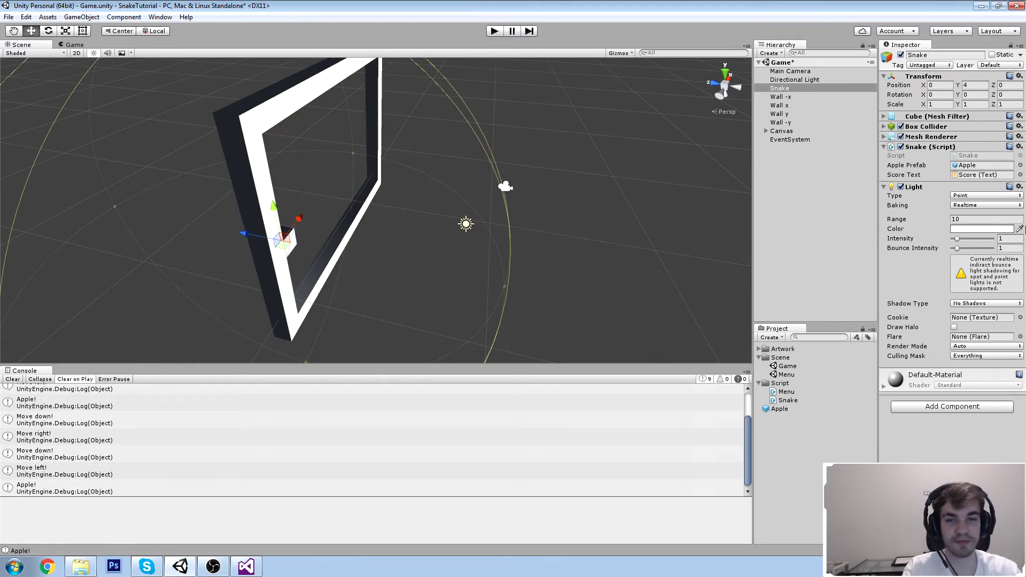
- Examine the reach of the Snake's light around the wall frame and keep its type as Point
{"action": "right_click_drag", "start_coordinate": [623, 175], "coordinate": [407, 204]}
{"action": "scroll", "coordinate": [407, 204], "scroll_direction": "up", "scroll_amount": 3}
{"action": "middle_click_drag", "start_coordinate": [407, 204], "coordinate": [365, 164]}
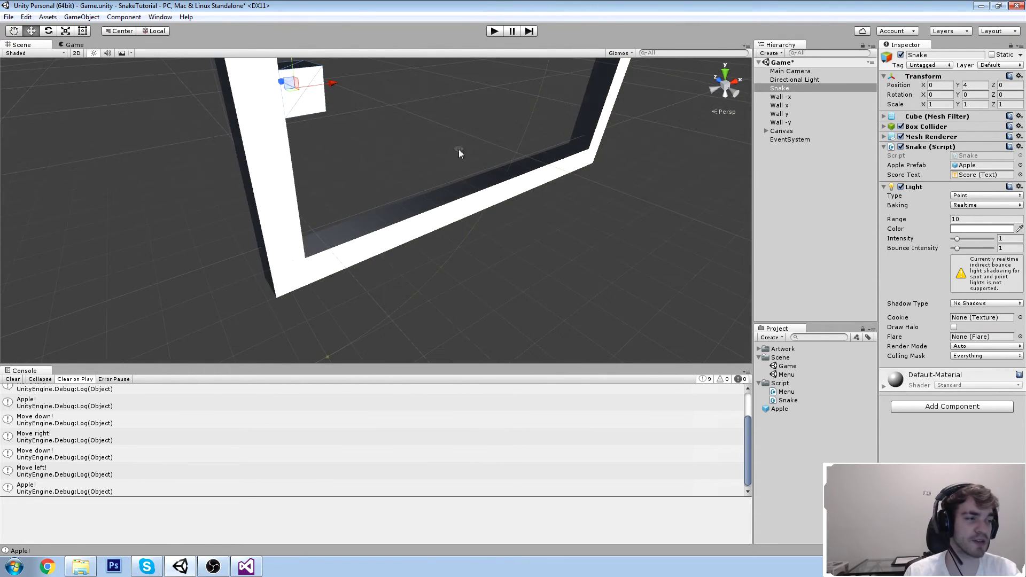
{"action": "middle_click_drag", "start_coordinate": [458, 149], "coordinate": [403, 216]}
{"action": "right_click_drag", "start_coordinate": [403, 216], "coordinate": [348, 213]}
{"action": "scroll", "coordinate": [348, 213], "scroll_direction": "down", "scroll_amount": 4}
{"action": "mouse_move", "coordinate": [348, 213]}
{"action": "middle_mouse_down"}
{"action": "mouse_move", "coordinate": [328, 213]}
{"action": "mouse_move", "coordinate": [352, 162]}
{"action": "mouse_move", "coordinate": [349, 207]}
{"action": "middle_mouse_up"}
{"action": "scroll", "coordinate": [353, 163], "scroll_direction": "up", "scroll_amount": 2}
{"action": "scroll", "coordinate": [421, 193], "scroll_direction": "down", "scroll_amount": 5}
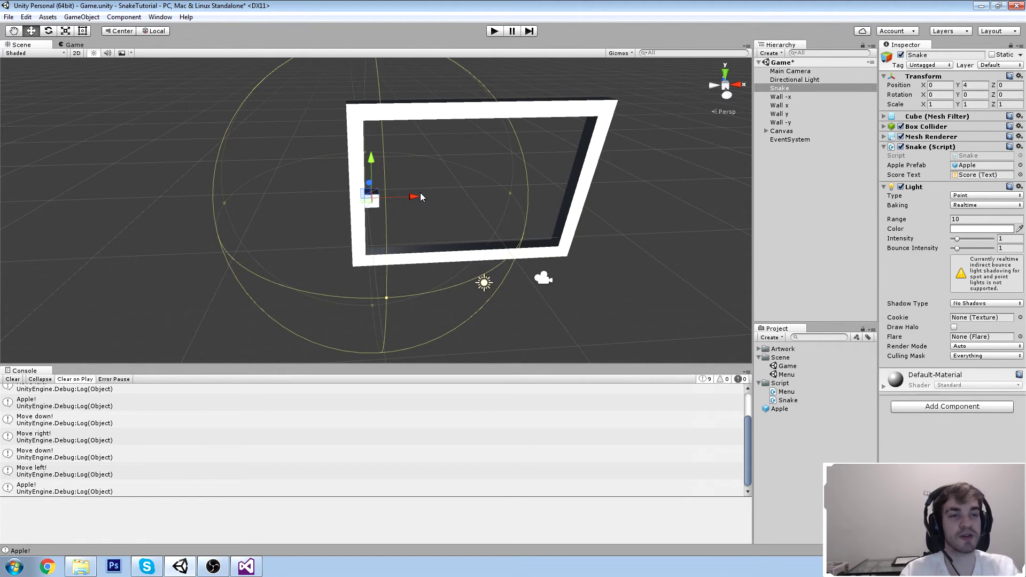
{"action": "left_click", "coordinate": [979, 196]}
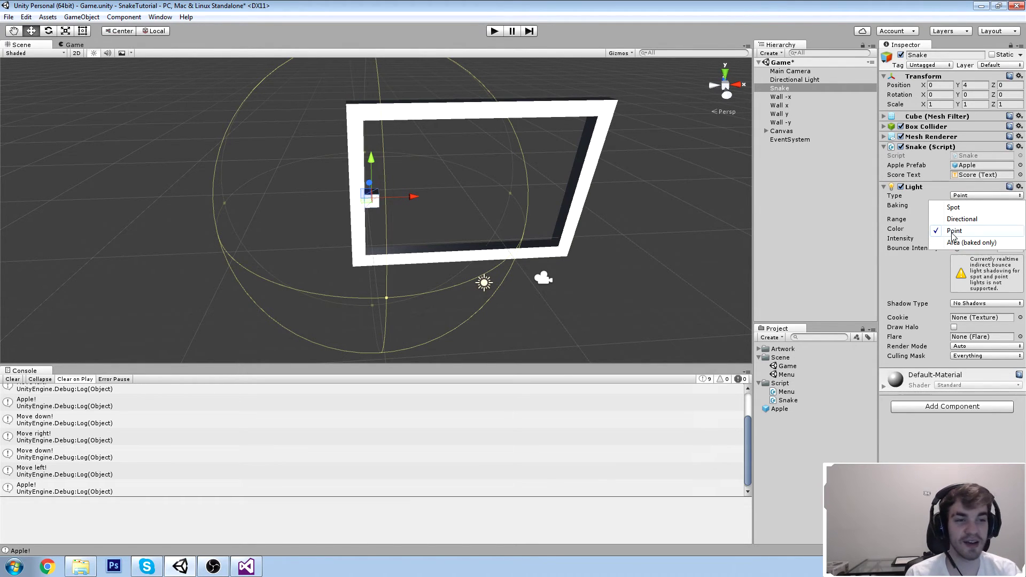
{"action": "left_click", "coordinate": [968, 234]}
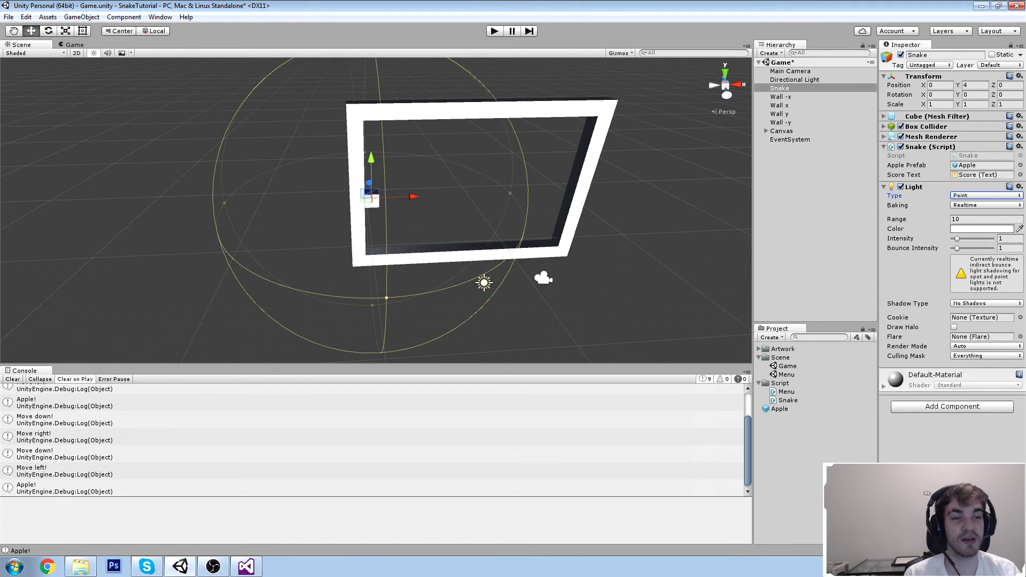
- Reduce the Snake light's range to 1.88 and set its color to red (FF0000)
{"action": "scroll", "coordinate": [464, 160], "scroll_direction": "up", "scroll_amount": 6}
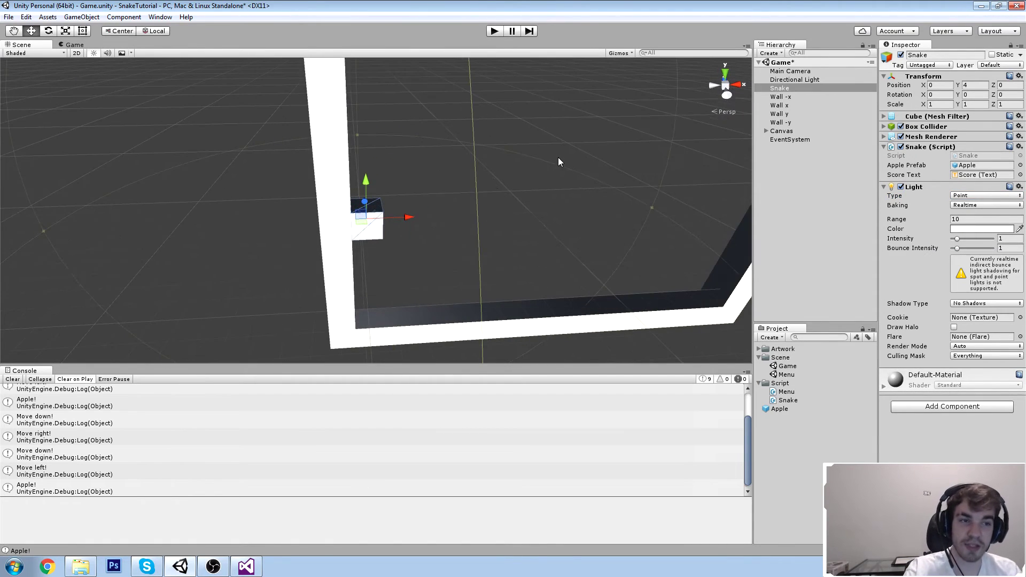
{"action": "scroll", "coordinate": [557, 162], "scroll_direction": "down", "scroll_amount": 2}
{"action": "left_click_drag", "start_coordinate": [897, 220], "coordinate": [838, 215]}
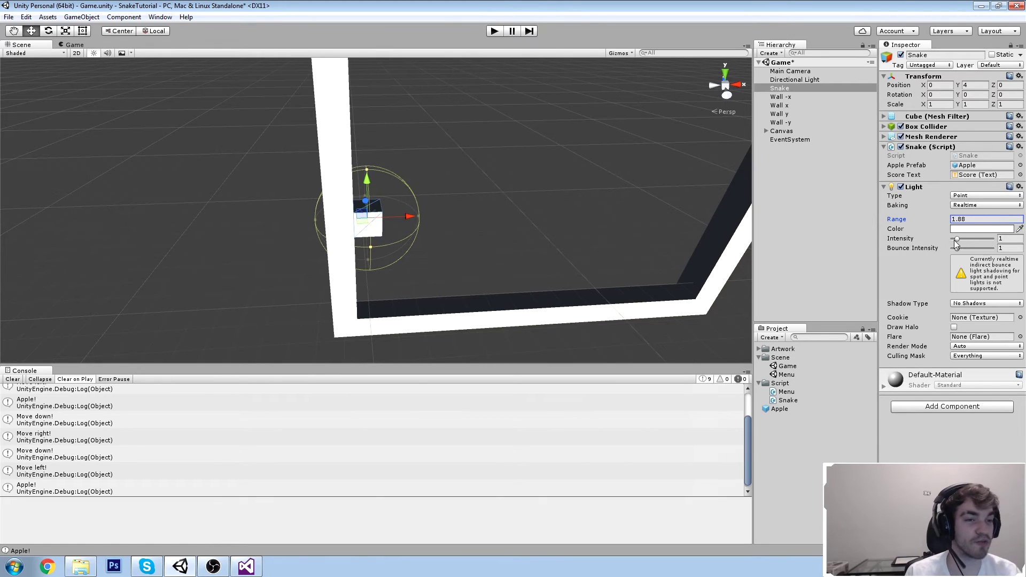
{"action": "left_click", "coordinate": [982, 229]}
{"action": "left_click", "coordinate": [103, 49]}
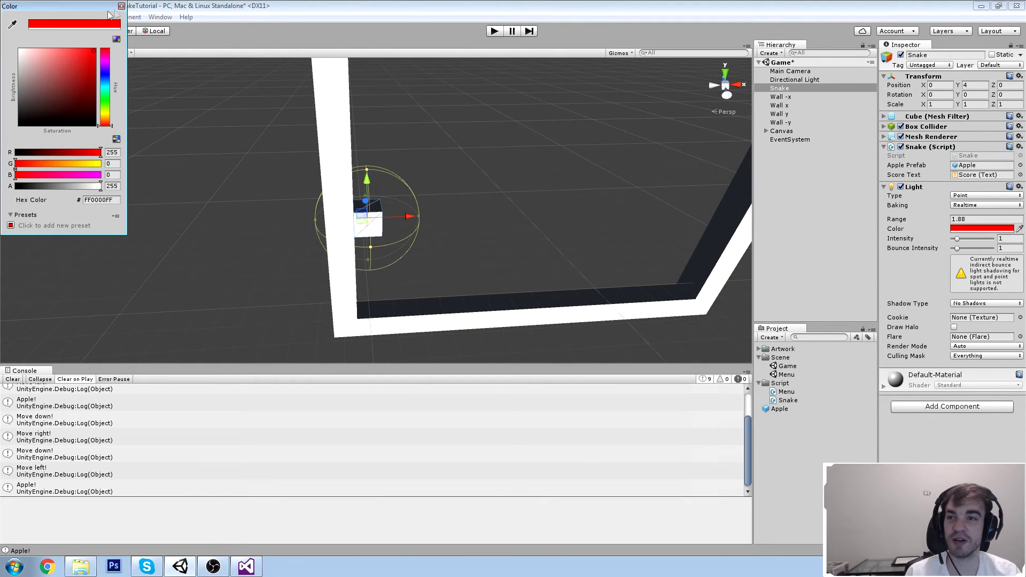
{"action": "left_click", "coordinate": [122, 6]}
- Try an intensity of 5.76 on the Snake's red light and inspect its glow on the adjacent wall
{"action": "scroll", "coordinate": [441, 183], "scroll_direction": "down", "scroll_amount": 3}
{"action": "right_click_drag", "start_coordinate": [441, 184], "coordinate": [321, 153]}
{"action": "left_click_drag", "start_coordinate": [911, 240], "coordinate": [960, 247]}
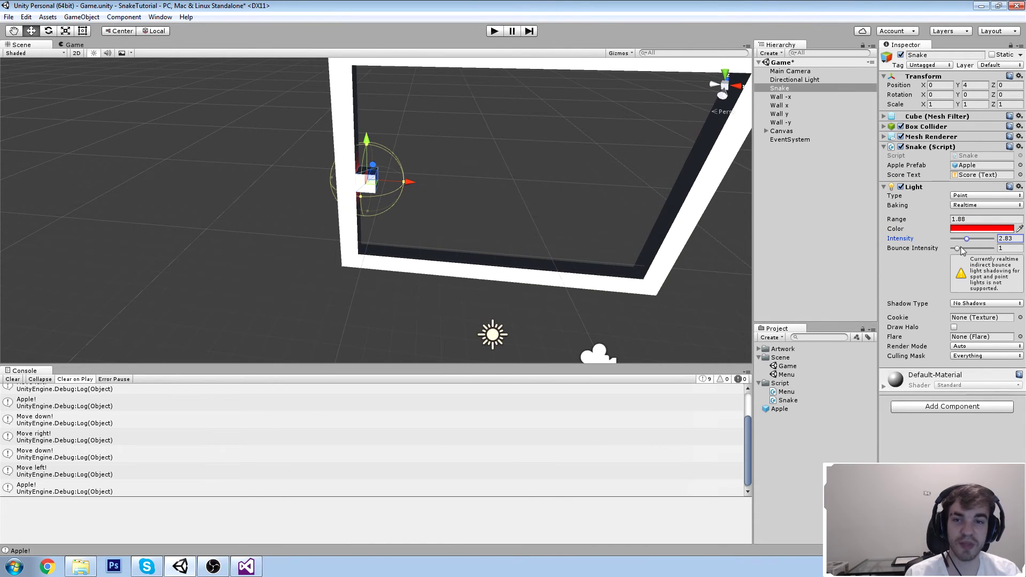
{"action": "right_click_drag", "start_coordinate": [471, 93], "coordinate": [443, 133]}
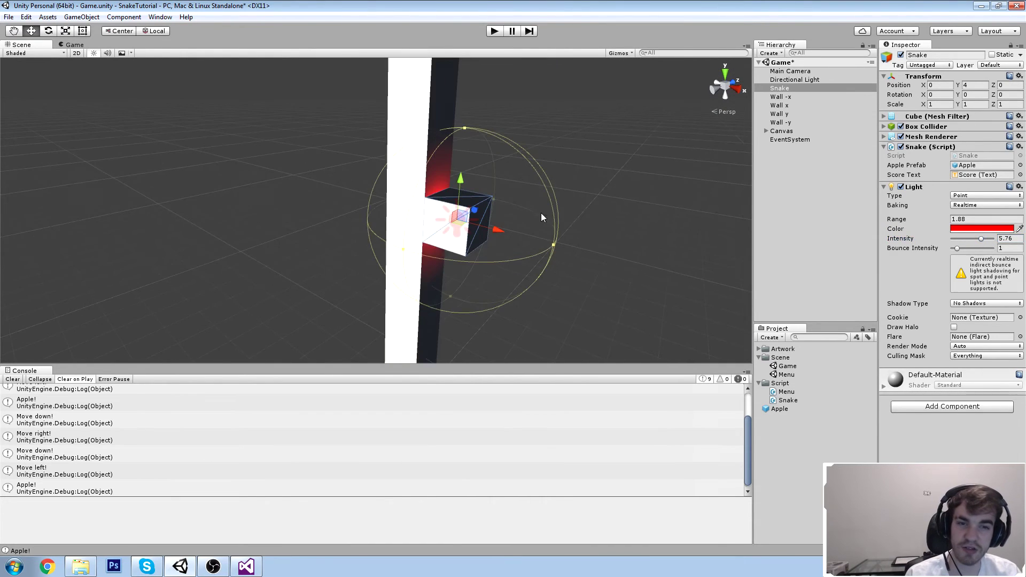
- Set the Snake light's range to 5.48 and its intensity to 2.01
{"action": "middle_click_drag", "start_coordinate": [541, 212], "coordinate": [525, 201]}
{"action": "scroll", "coordinate": [525, 200], "scroll_direction": "up", "scroll_amount": 1}
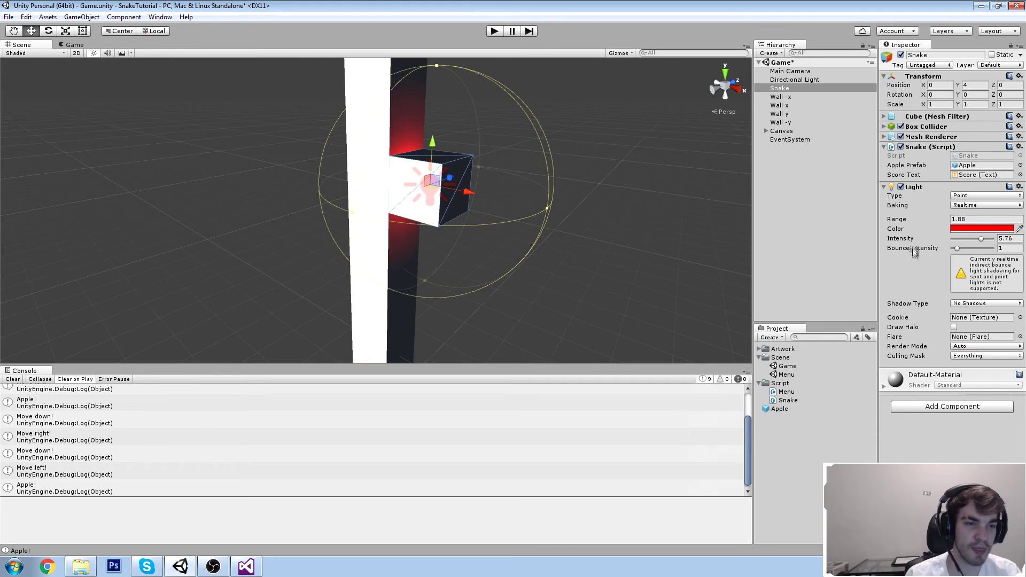
{"action": "left_click_drag", "start_coordinate": [906, 242], "coordinate": [859, 238]}
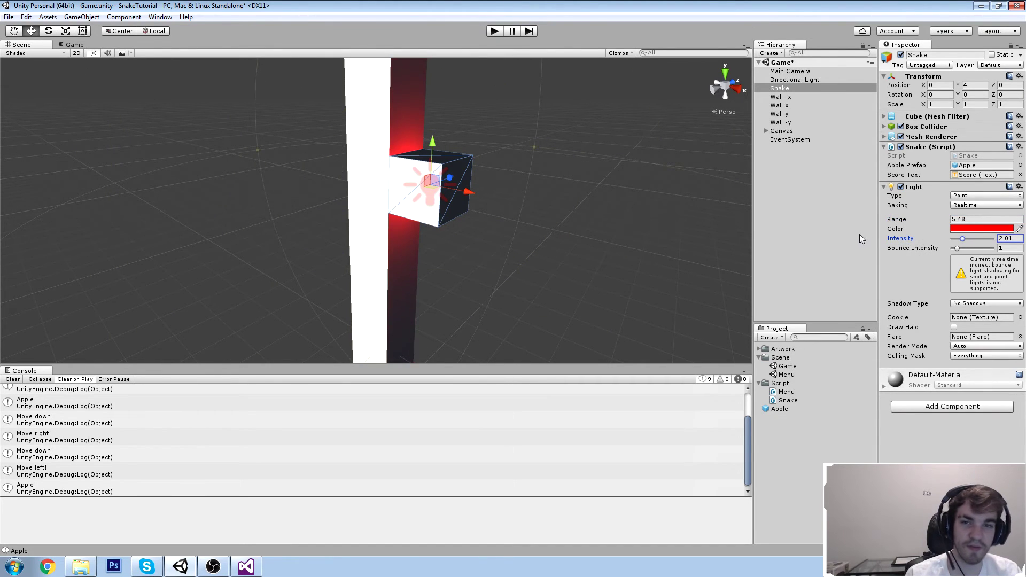
- Playtest the game, steering the snake along the walls to check the glow of its red light, and stop
{"action": "left_click", "coordinate": [493, 31]}
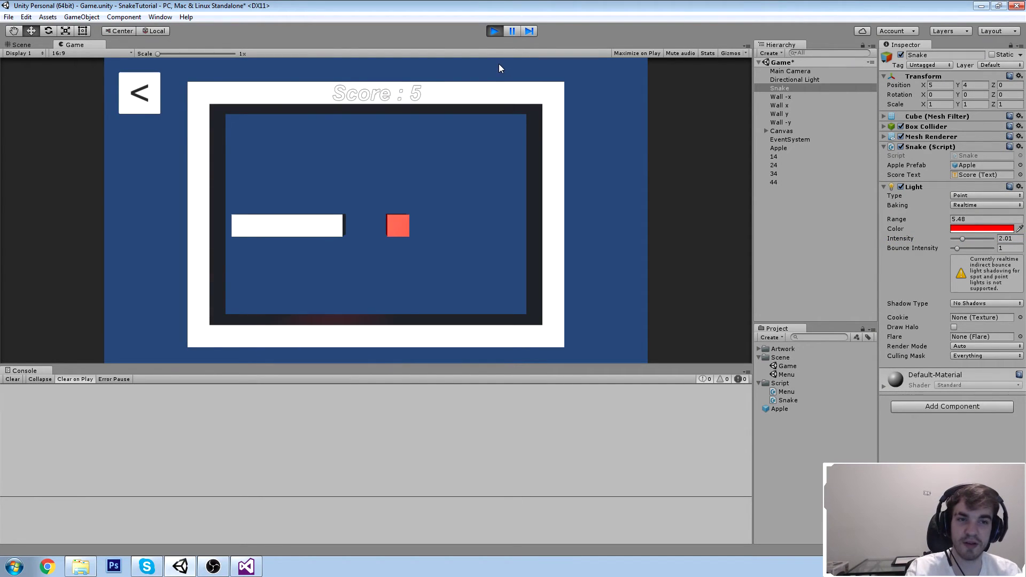
{"action": "key", "text": "Down"}
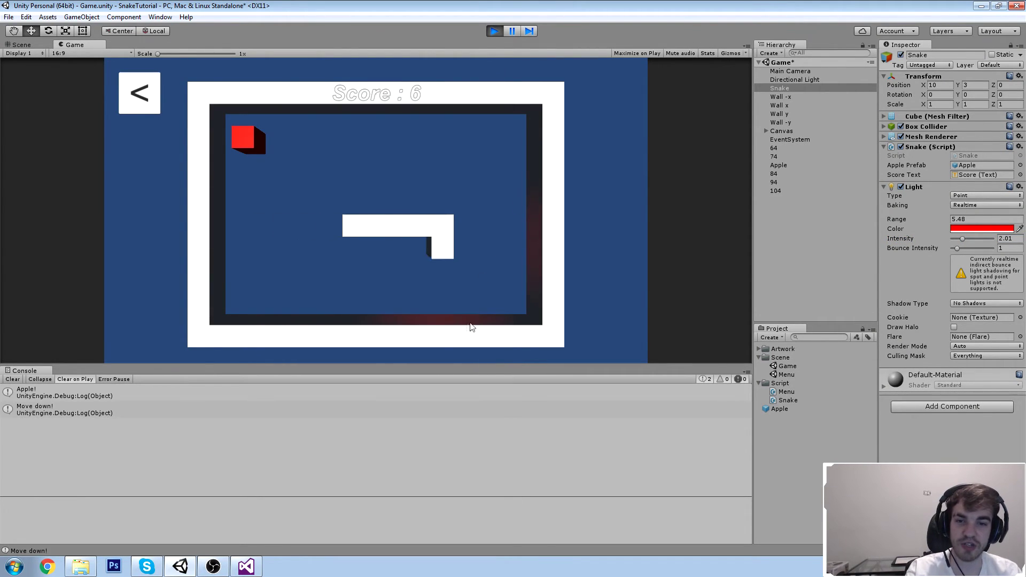
{"action": "key", "text": "Right"}
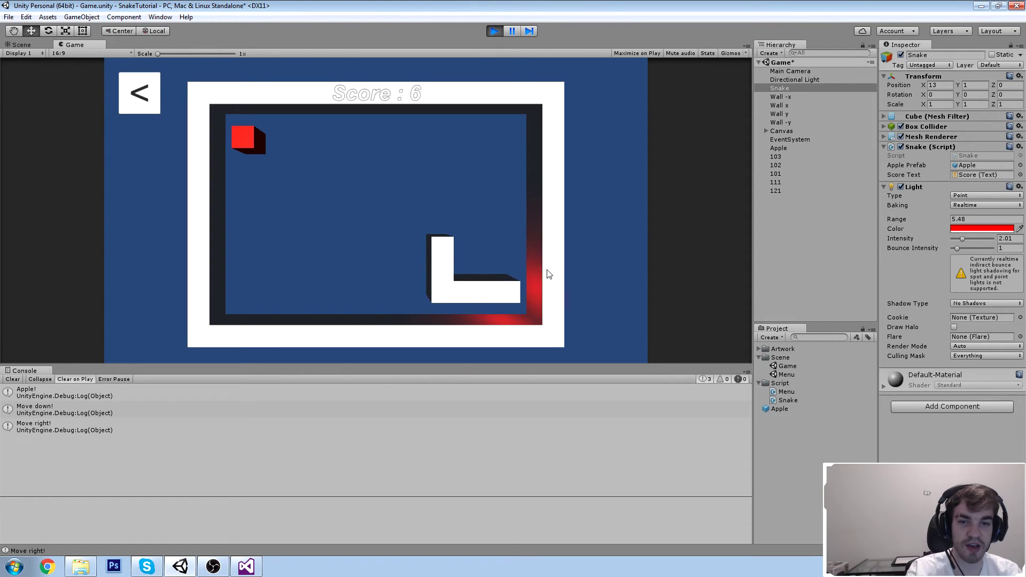
{"action": "key", "text": "Up"}
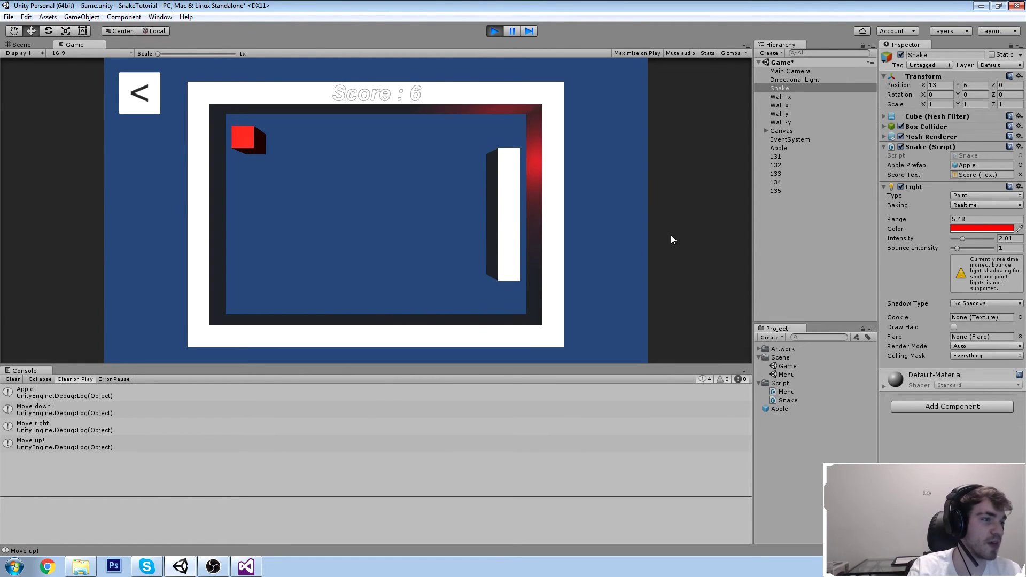
{"action": "key", "text": "Left"}
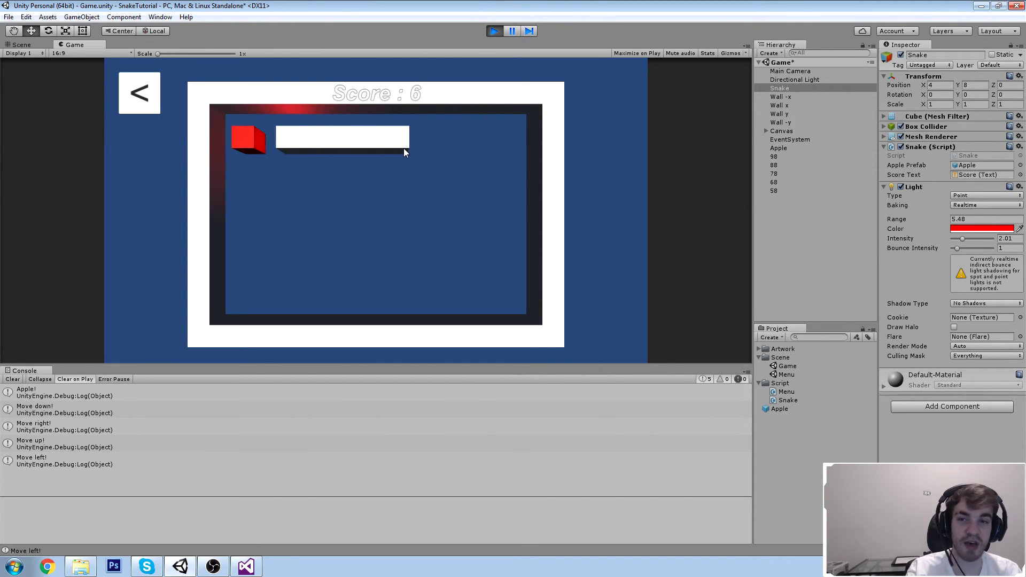
{"action": "key", "text": "Down"}
{"action": "left_click", "coordinate": [492, 30]}
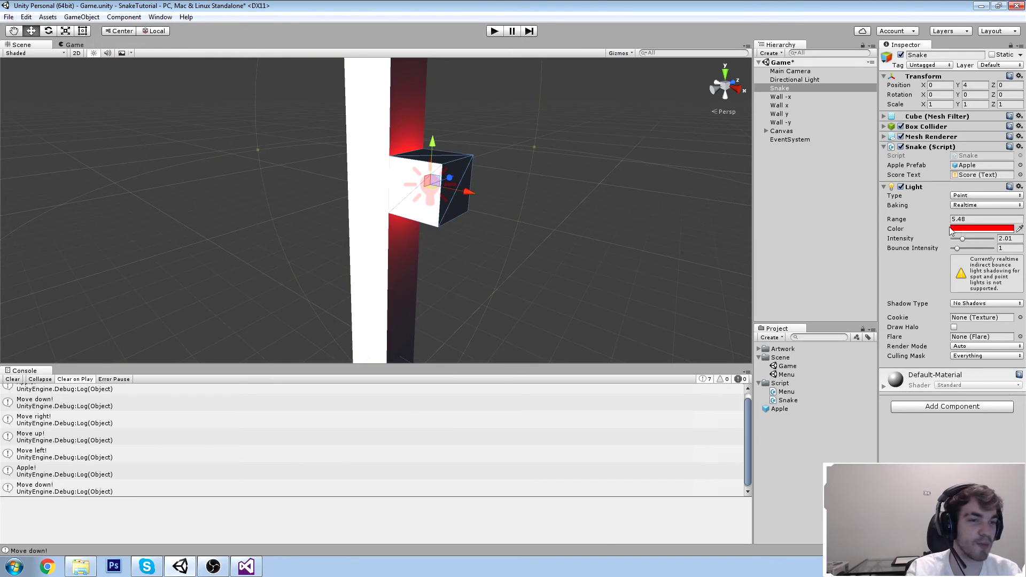
- Change the Snake light's color to green (28FF00), its intensity to 3.3 and its bounce intensity to 1.3
{"action": "left_click_drag", "start_coordinate": [105, 99], "coordinate": [106, 103]}
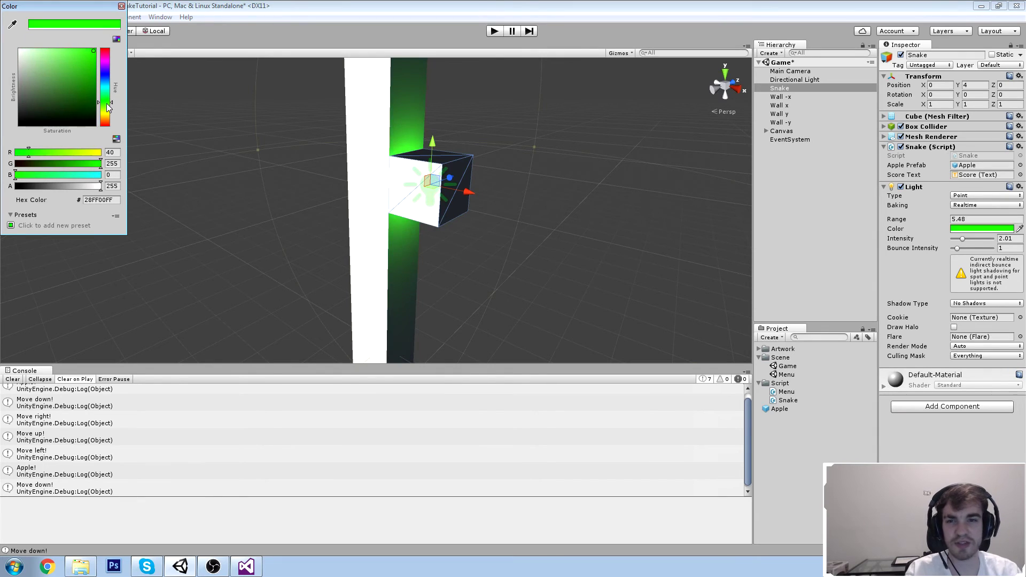
{"action": "left_click", "coordinate": [121, 6]}
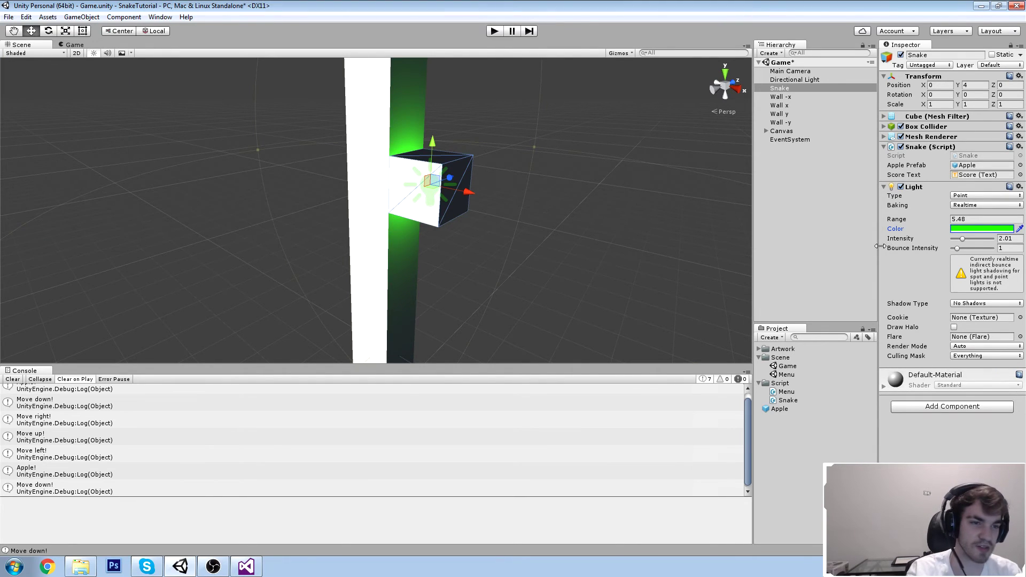
{"action": "left_click_drag", "start_coordinate": [959, 250], "coordinate": [972, 242]}
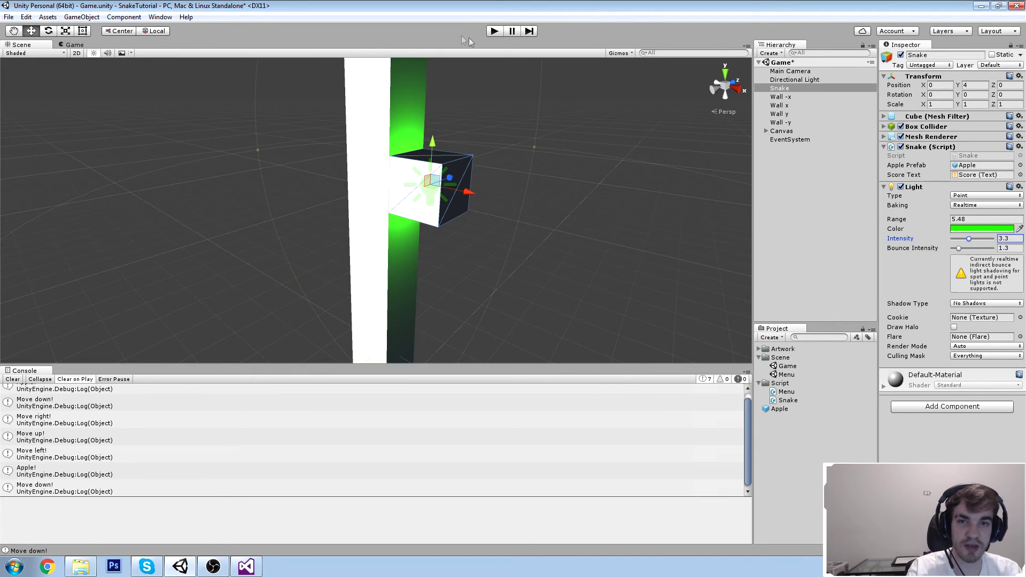
- Playtest the game, collecting apples and steering along the walls to check the green light's glow, and stop
{"action": "left_click", "coordinate": [494, 33]}
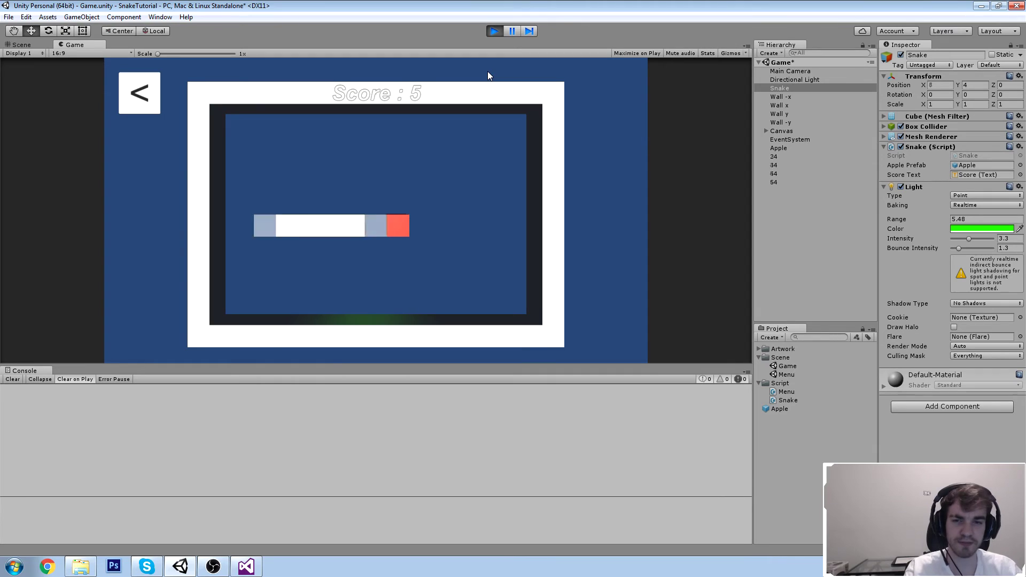
{"action": "key", "text": "Up"}
{"action": "key", "text": "Left"}
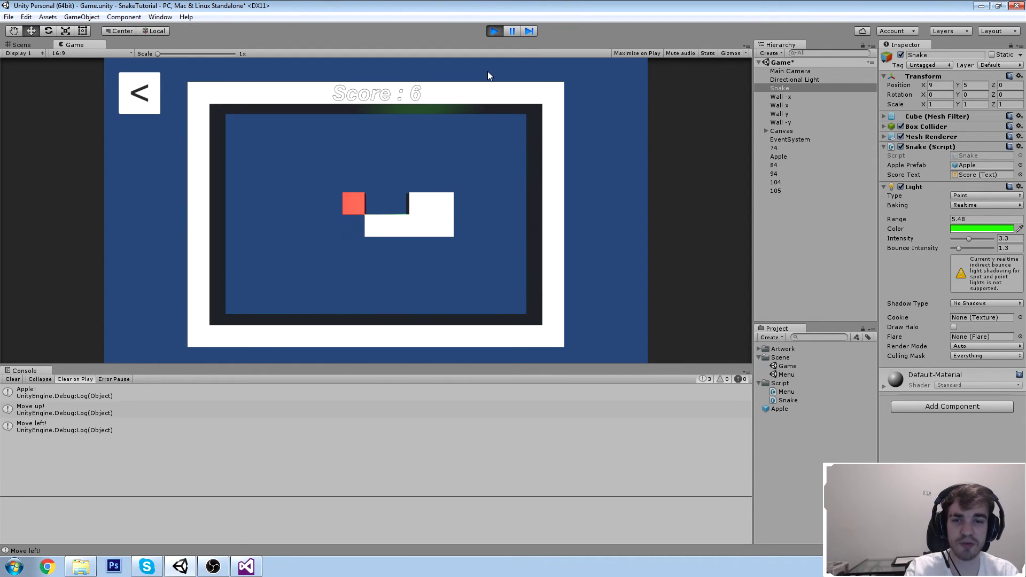
{"action": "key", "text": "Up"}
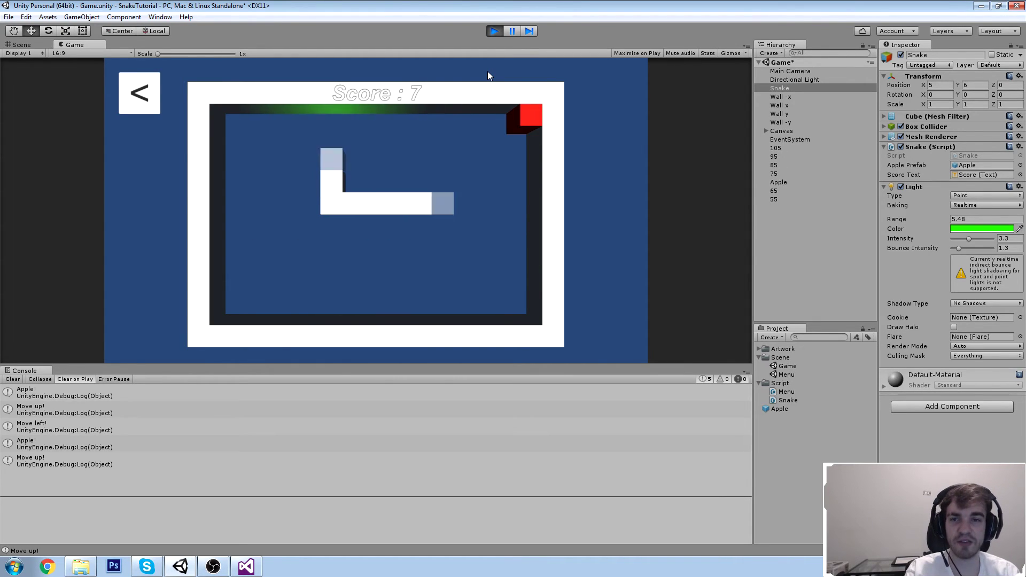
{"action": "key", "text": "Right"}
{"action": "key", "text": "Up"}
{"action": "key", "text": "Right"}
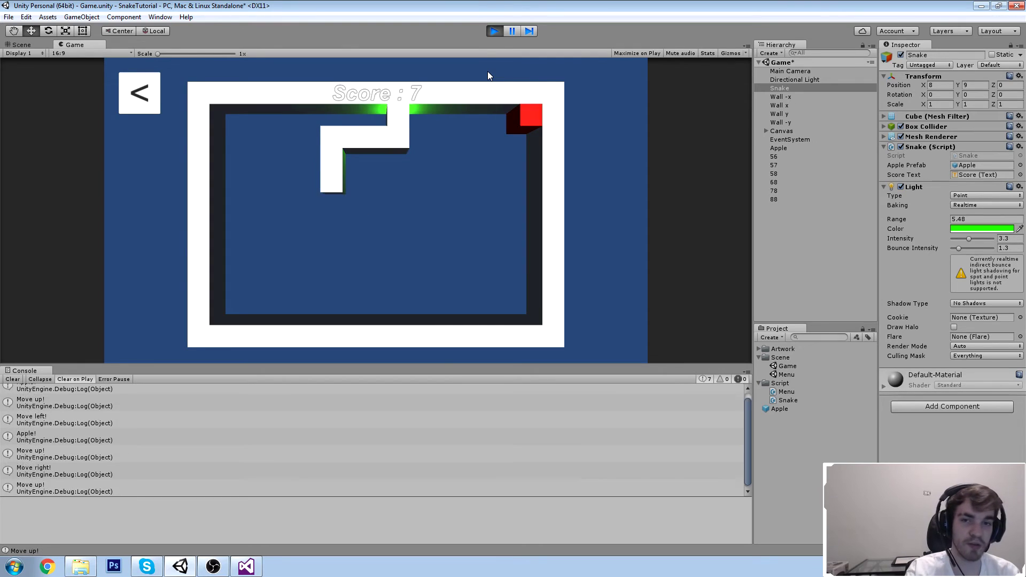
{"action": "key", "text": "Down"}
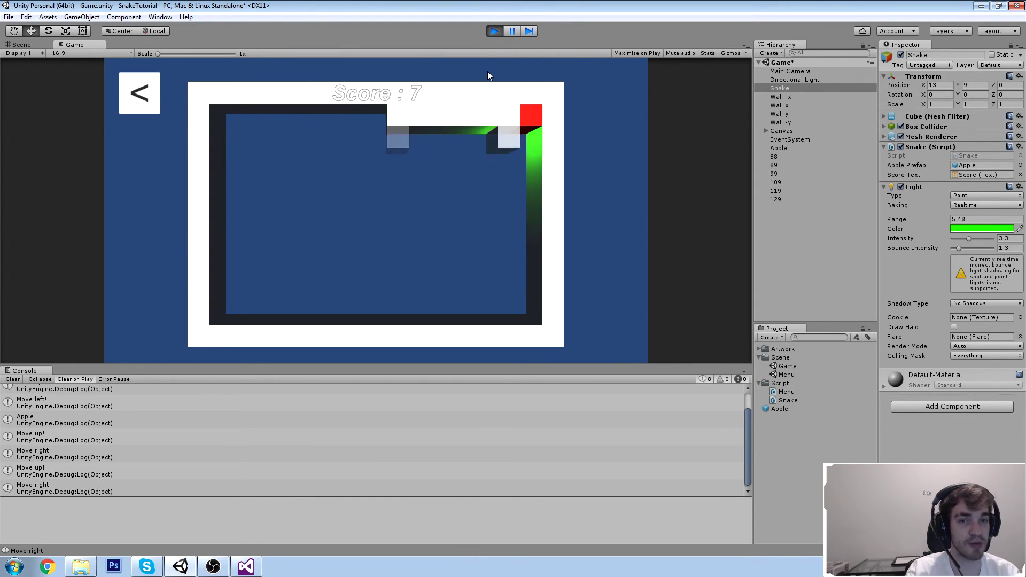
{"action": "key", "text": "Right"}
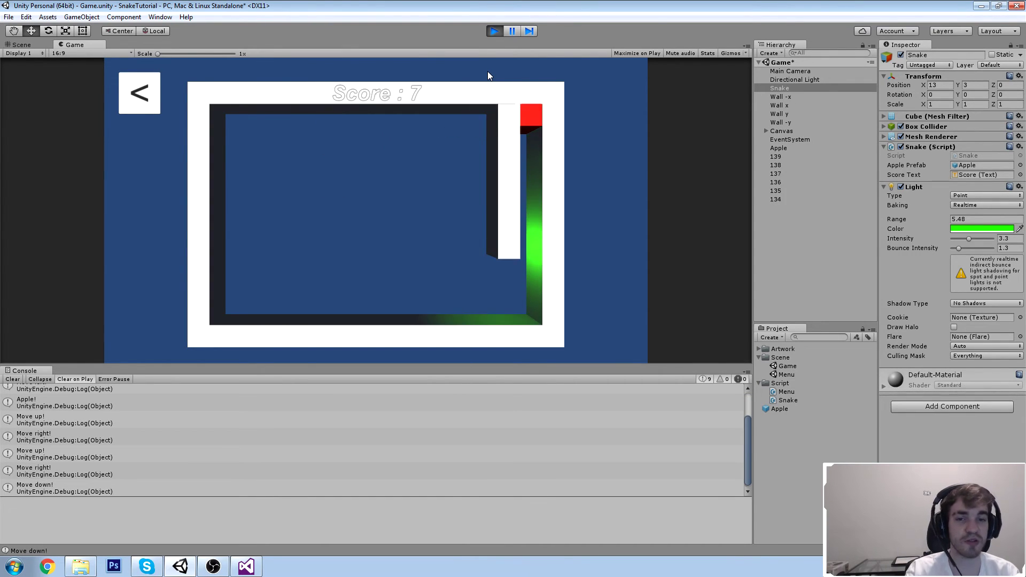
{"action": "key", "text": "Up"}
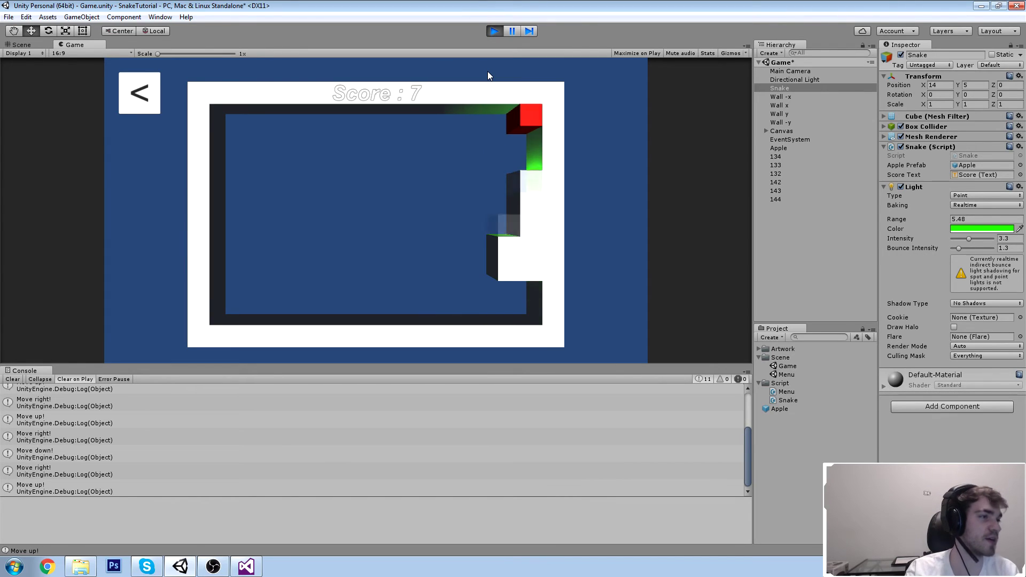
{"action": "key", "text": "Left"}
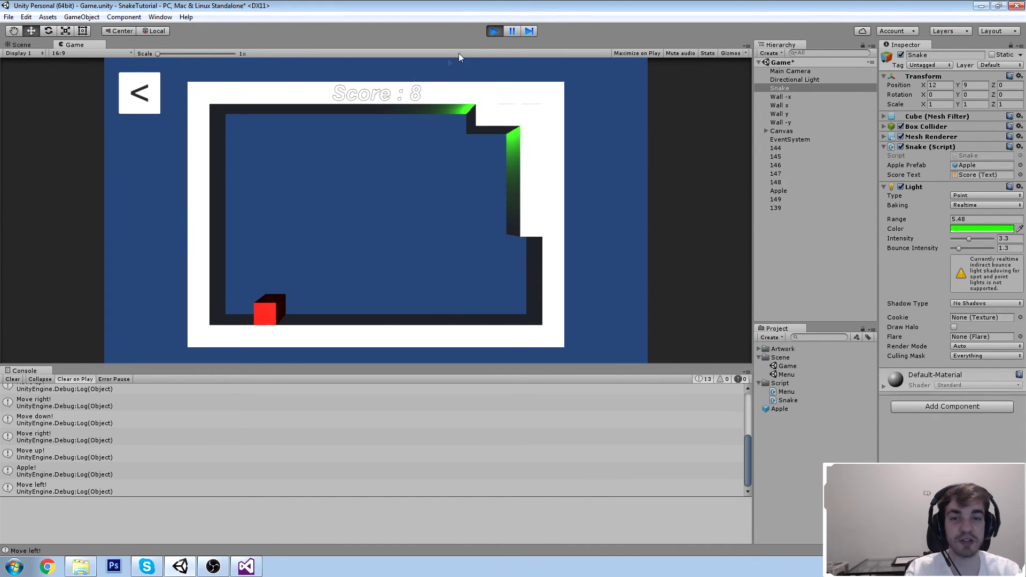
{"action": "left_click", "coordinate": [494, 30]}
- Save the Game scene and open the Menu scene
{"action": "left_click_drag", "start_coordinate": [469, 205], "coordinate": [577, 232], "text": "alt"}
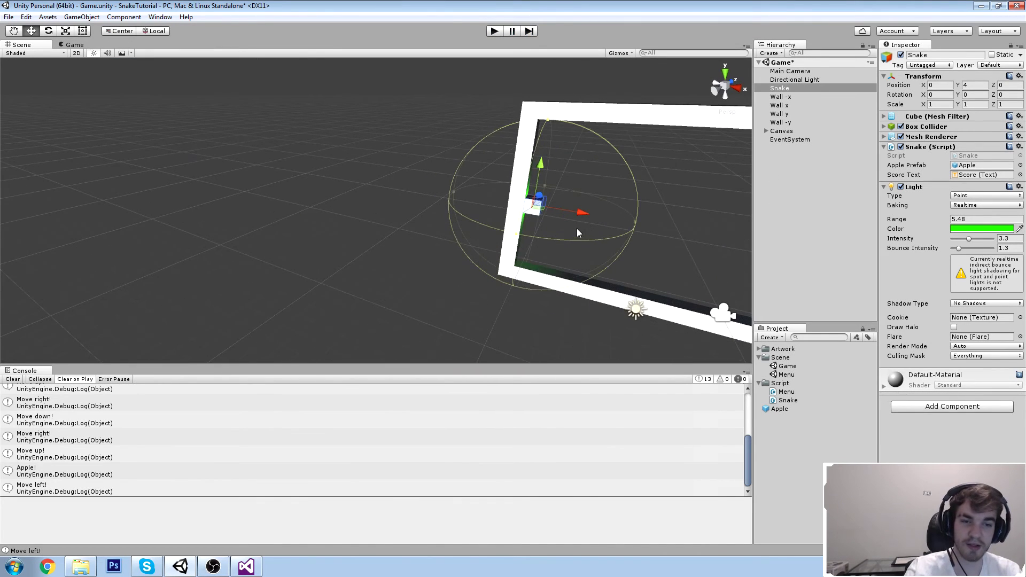
{"action": "key", "text": "ctrl+s"}
{"action": "double_click", "coordinate": [785, 374]}
{"action": "double_click", "coordinate": [787, 366]}
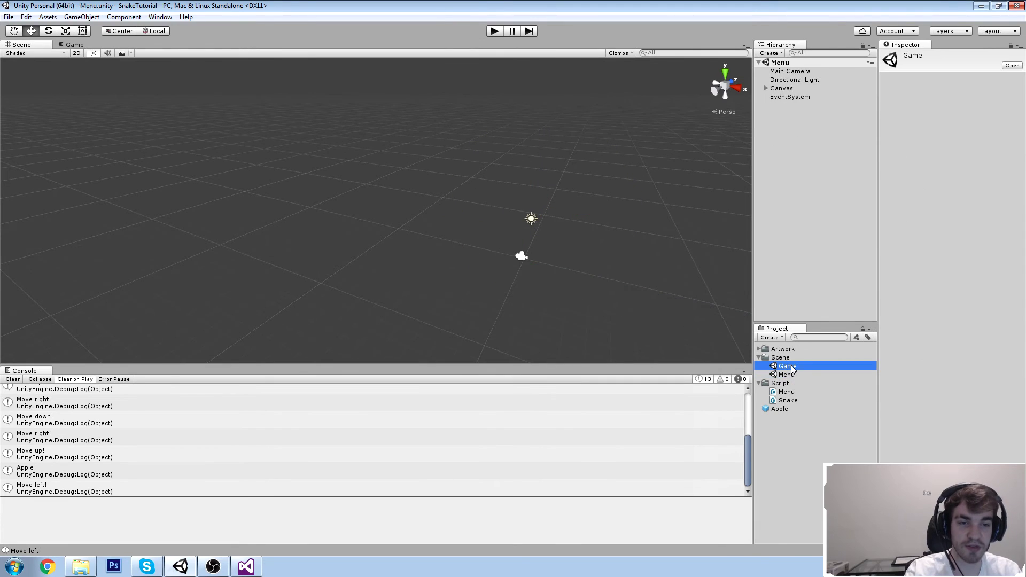
{"action": "double_click", "coordinate": [790, 374]}
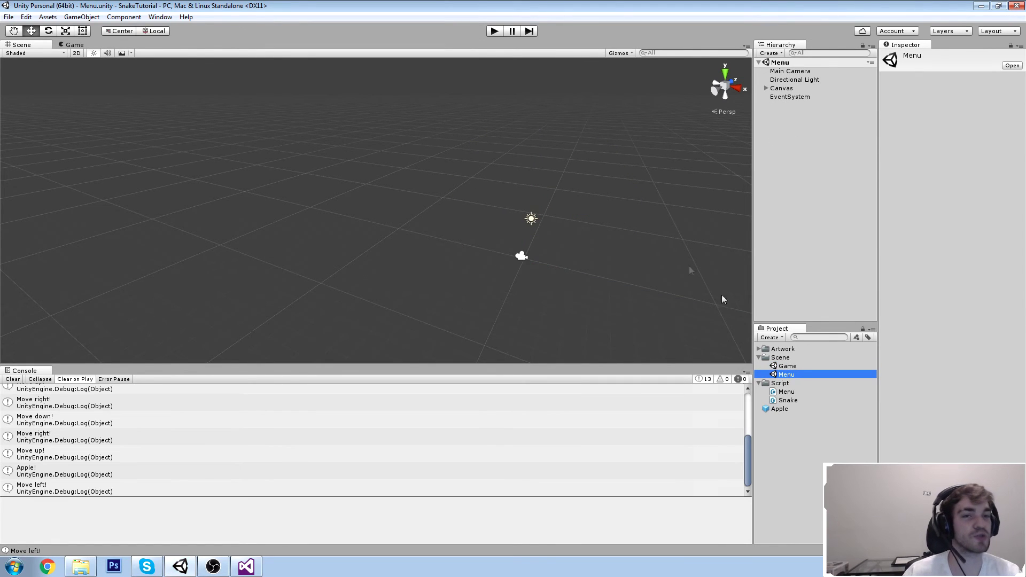
{"action": "right_click_drag", "start_coordinate": [666, 245], "coordinate": [711, 244]}
{"action": "double_click", "coordinate": [789, 366]}
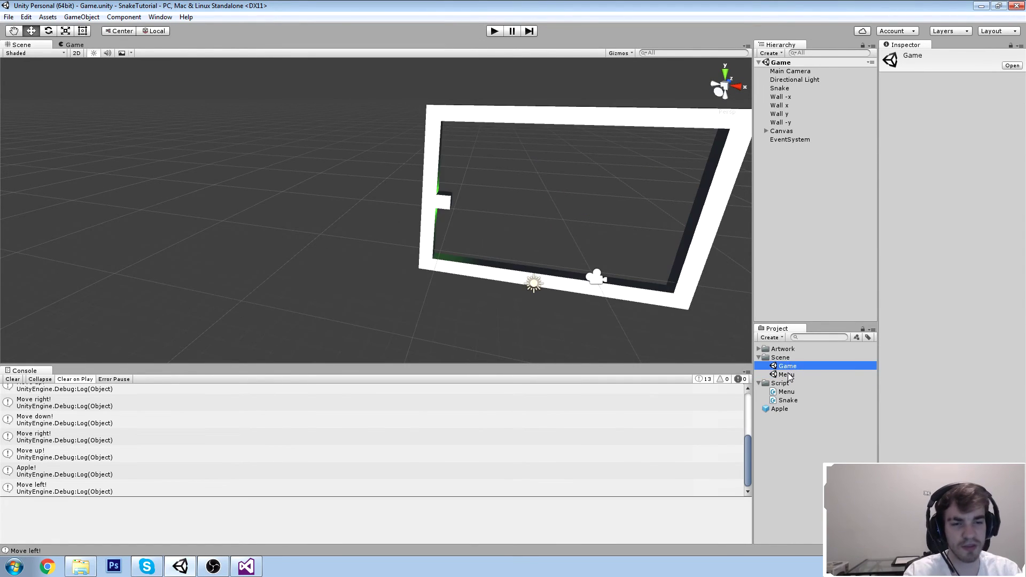
{"action": "double_click", "coordinate": [785, 374]}
- Frame and expand the Menu scene's Canvas and preview the menu in the Game view
{"action": "left_click", "coordinate": [805, 88]}
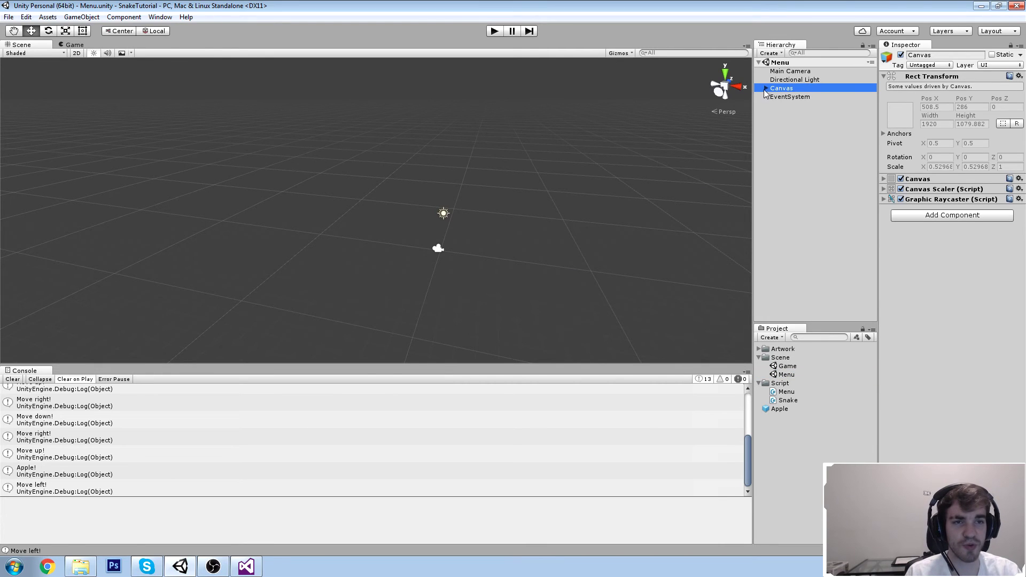
{"action": "double_click", "coordinate": [799, 91]}
{"action": "right_click_drag", "start_coordinate": [593, 122], "coordinate": [614, 99]}
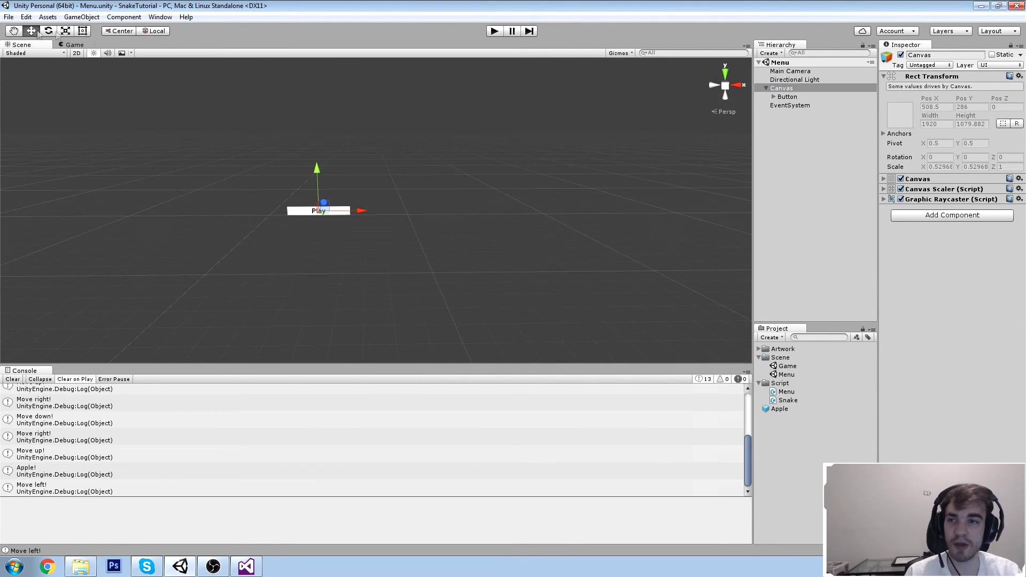
{"action": "left_click", "coordinate": [76, 46]}
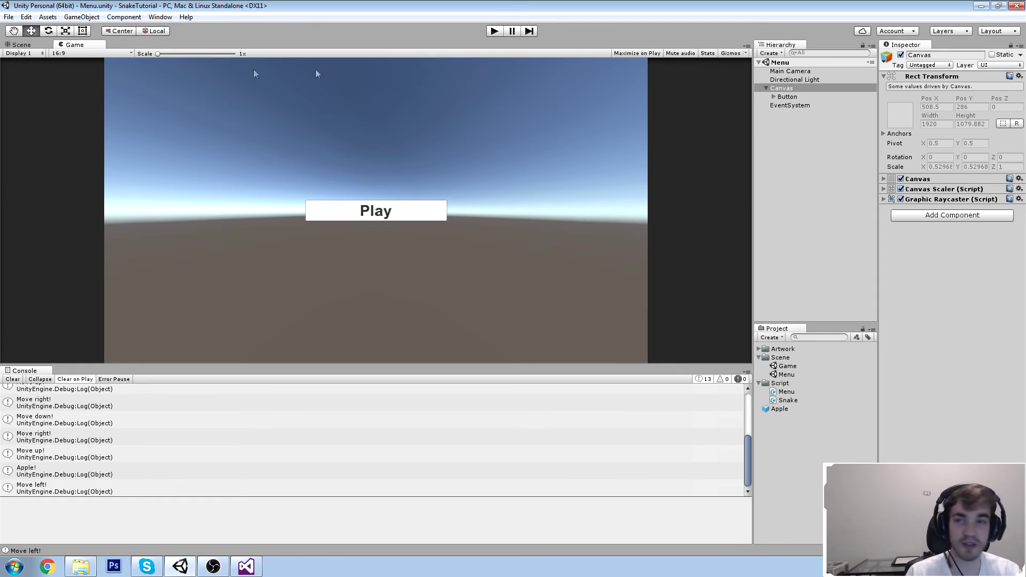
- Set the Menu scene's skybox material to None in the environment lighting settings
{"action": "left_click", "coordinate": [160, 17]}
{"action": "left_click", "coordinate": [221, 257]}
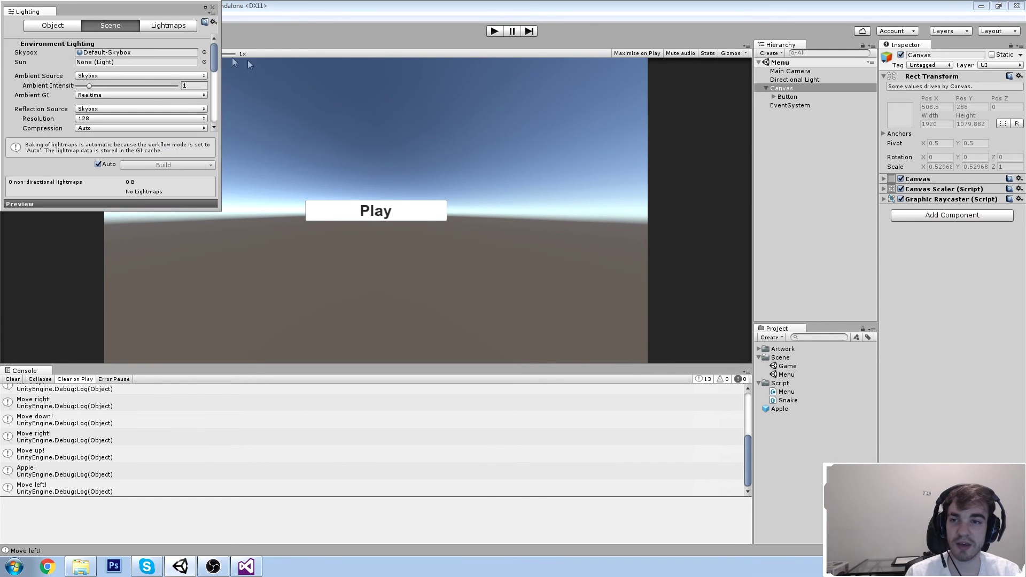
{"action": "left_click", "coordinate": [204, 52]}
{"action": "left_click", "coordinate": [483, 255]}
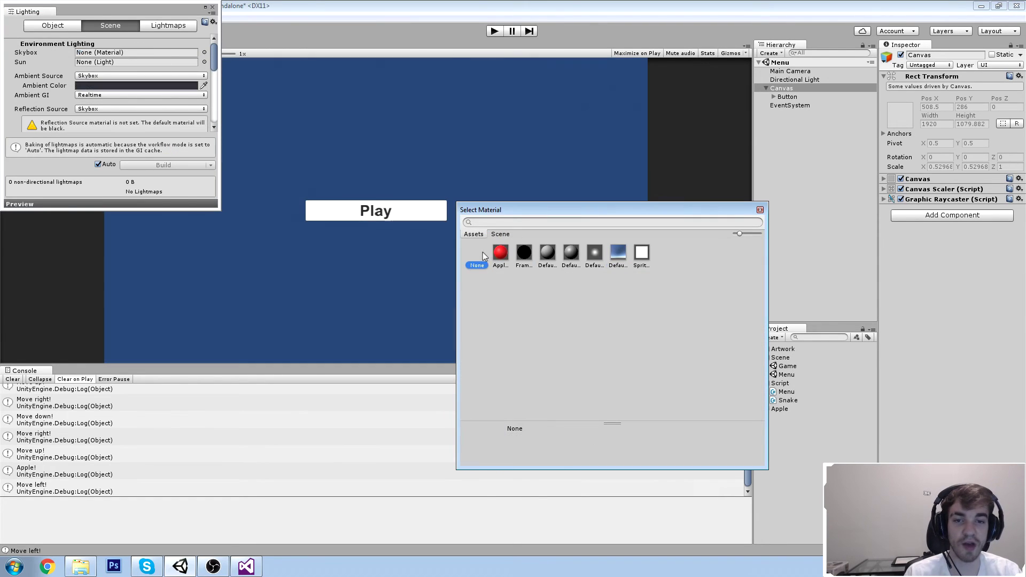
{"action": "left_click", "coordinate": [760, 211]}
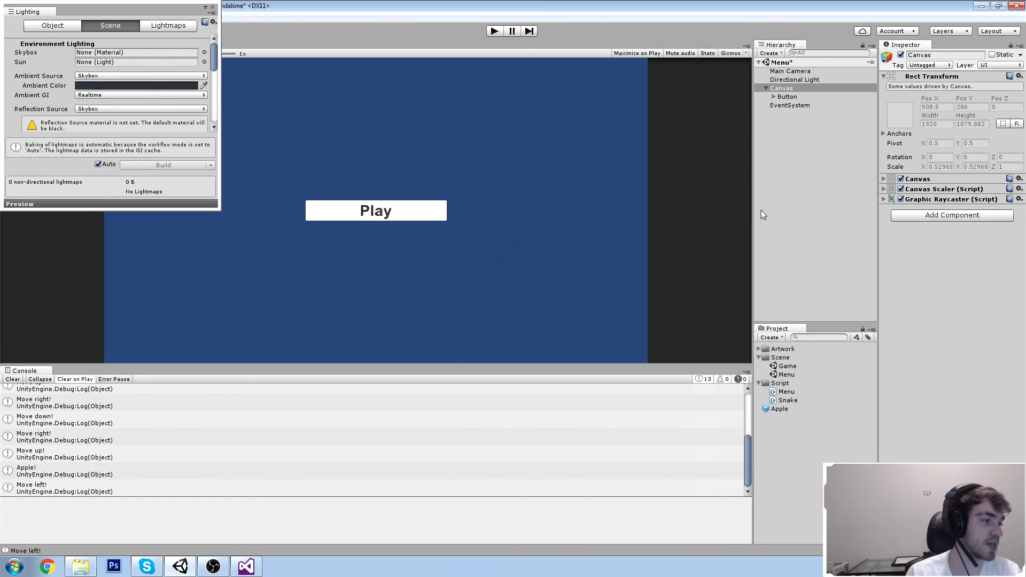
{"action": "left_click", "coordinate": [212, 7]}
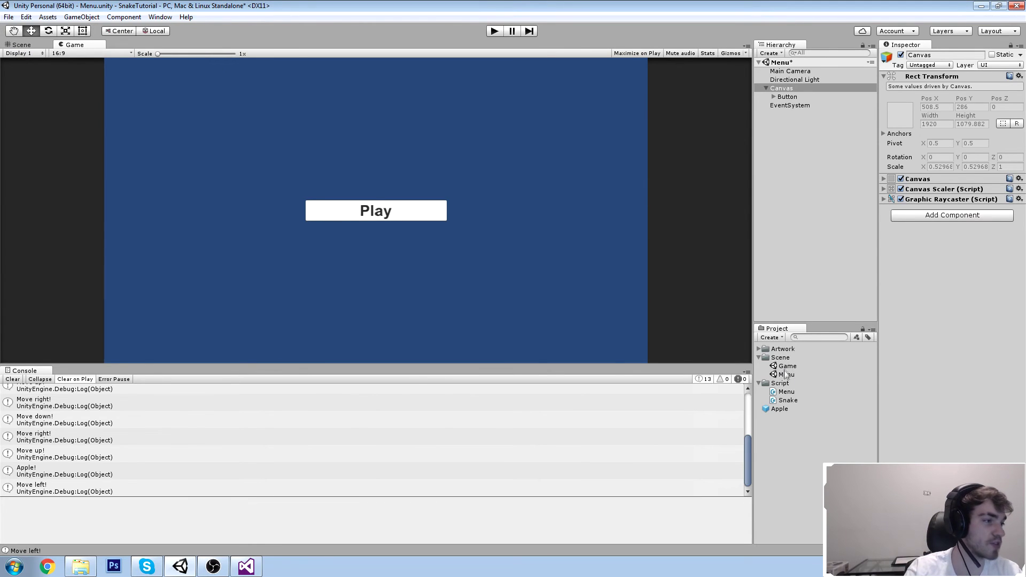
- Add a UI Image as a child of the Menu scene's Canvas
{"action": "left_click", "coordinate": [789, 97]}
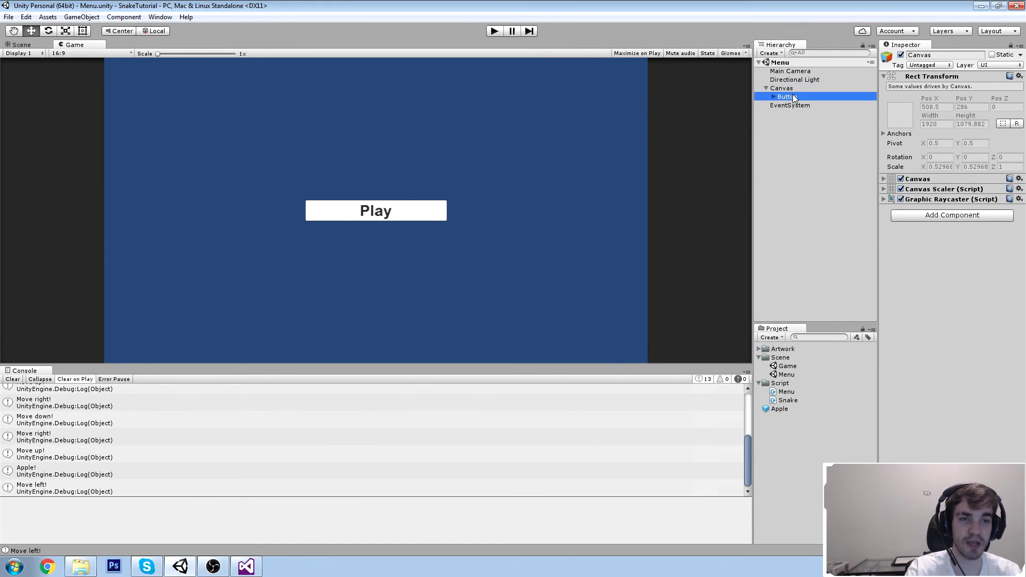
{"action": "left_click", "coordinate": [785, 89]}
{"action": "right_click", "coordinate": [784, 91]}
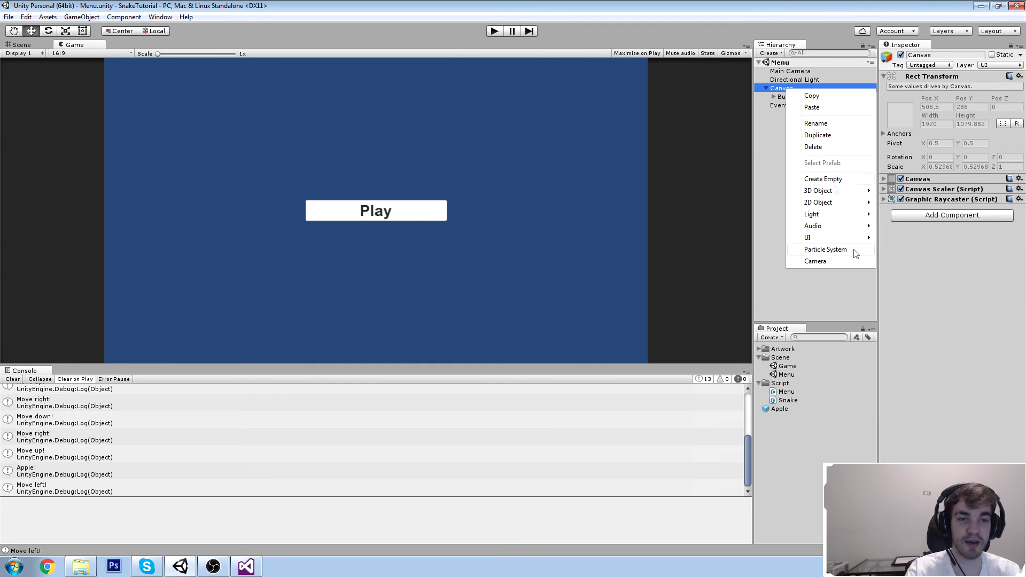
{"action": "mouse_move", "coordinate": [812, 242]}
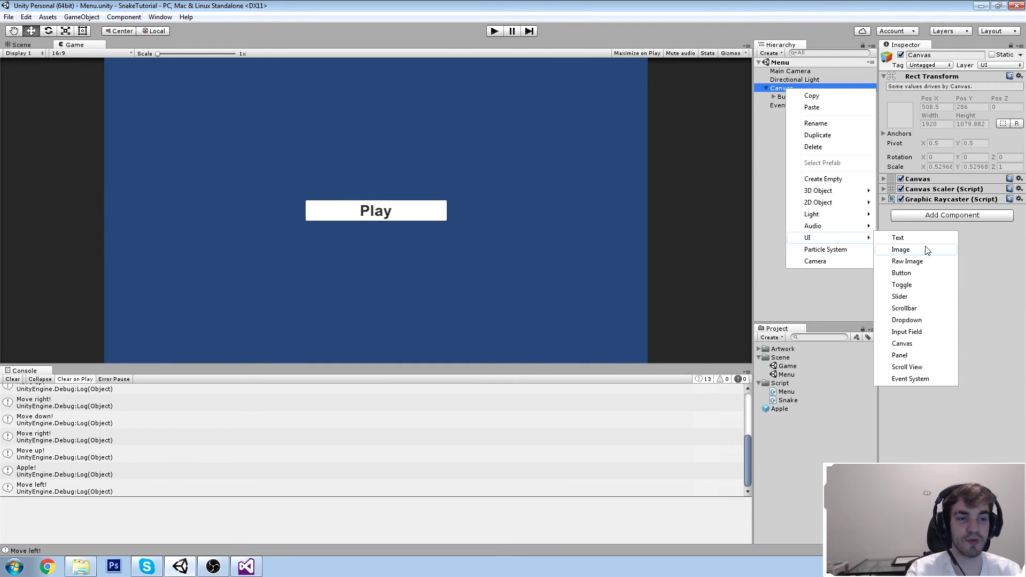
{"action": "left_click", "coordinate": [901, 250]}
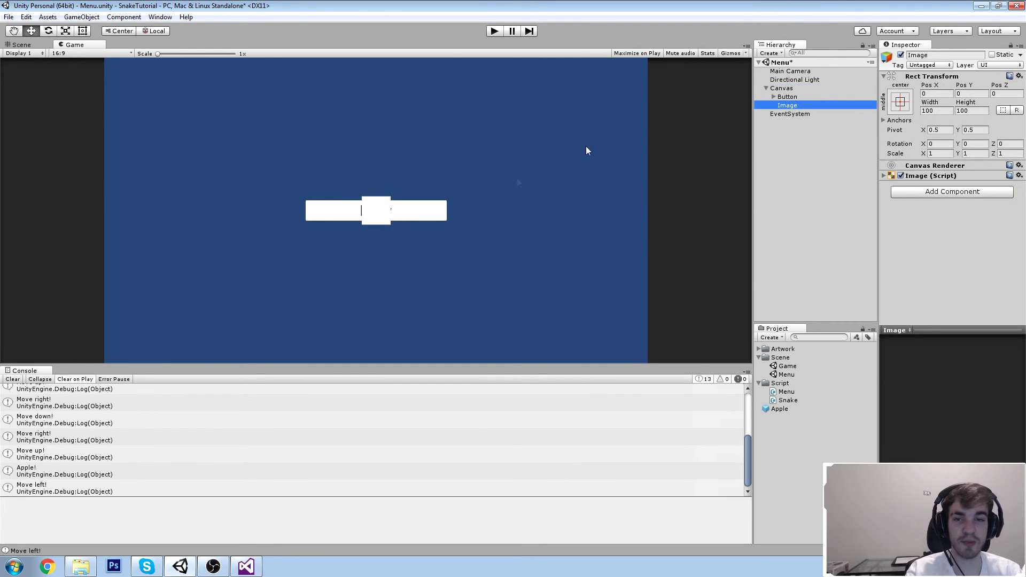
- Raise the new Image above the Play button by setting its Pos Y to 150
{"action": "left_click", "coordinate": [900, 102]}
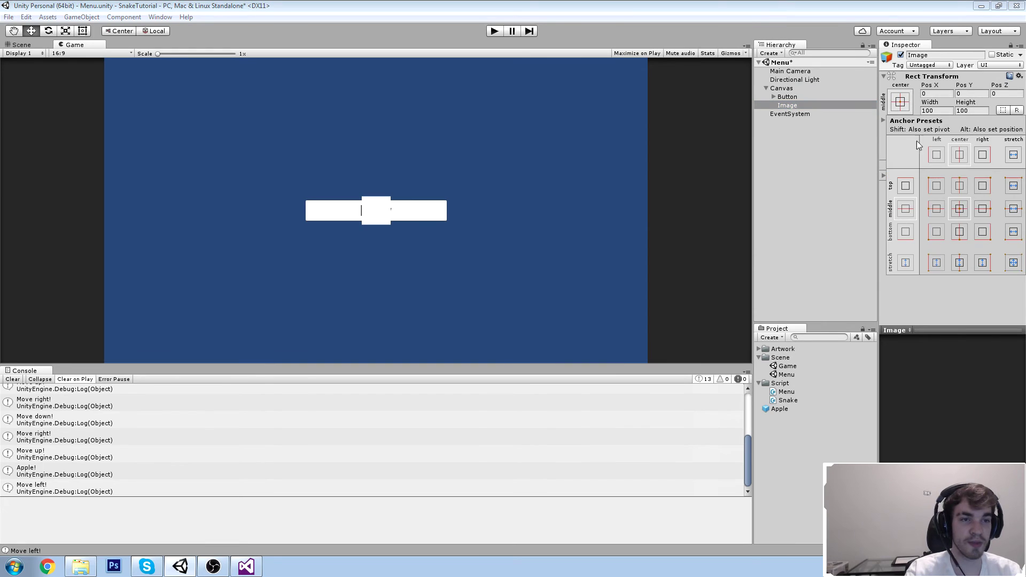
{"action": "left_click", "coordinate": [986, 93]}
{"action": "type", "text": "100"}
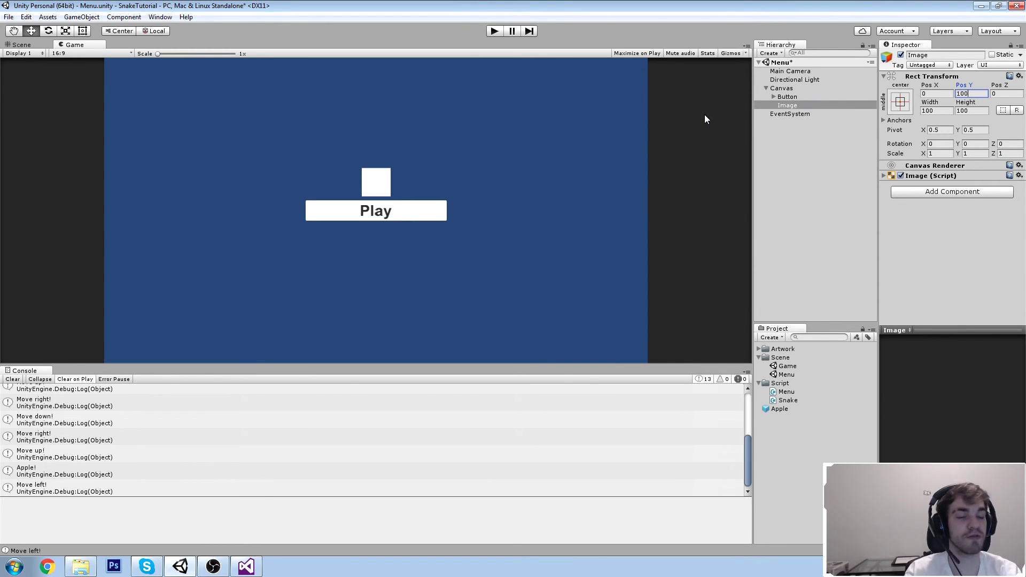
{"action": "key", "text": "BackSpace"}
{"action": "key", "text": "BackSpace"}
{"action": "type", "text": "50"}
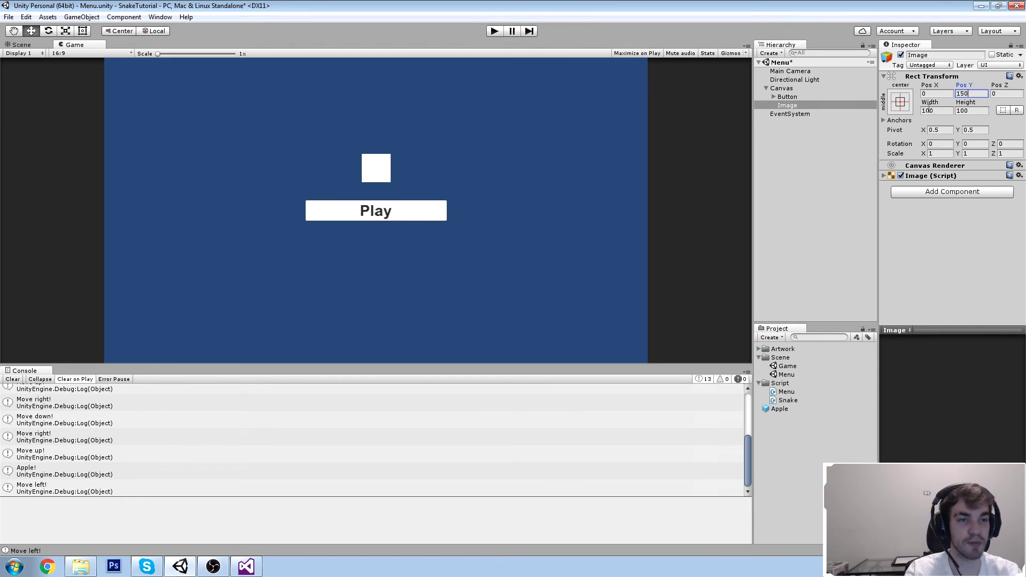
- Resize the Menu scene's Image to a width of 700 and a height of 150
{"action": "left_click", "coordinate": [928, 110]}
{"action": "type", "text": "700"}
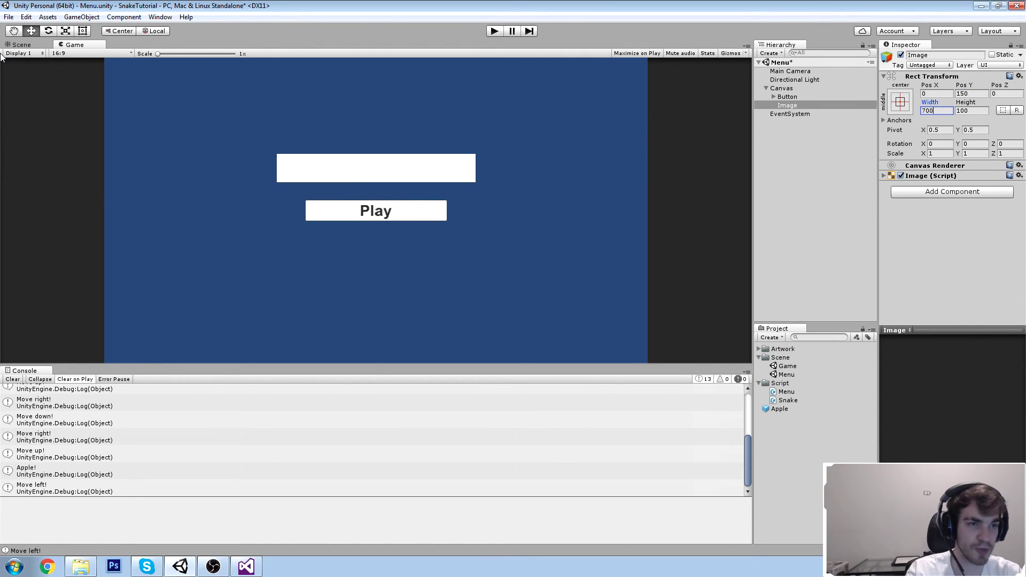
{"action": "key", "text": "Tab"}
{"action": "type", "text": "150"}
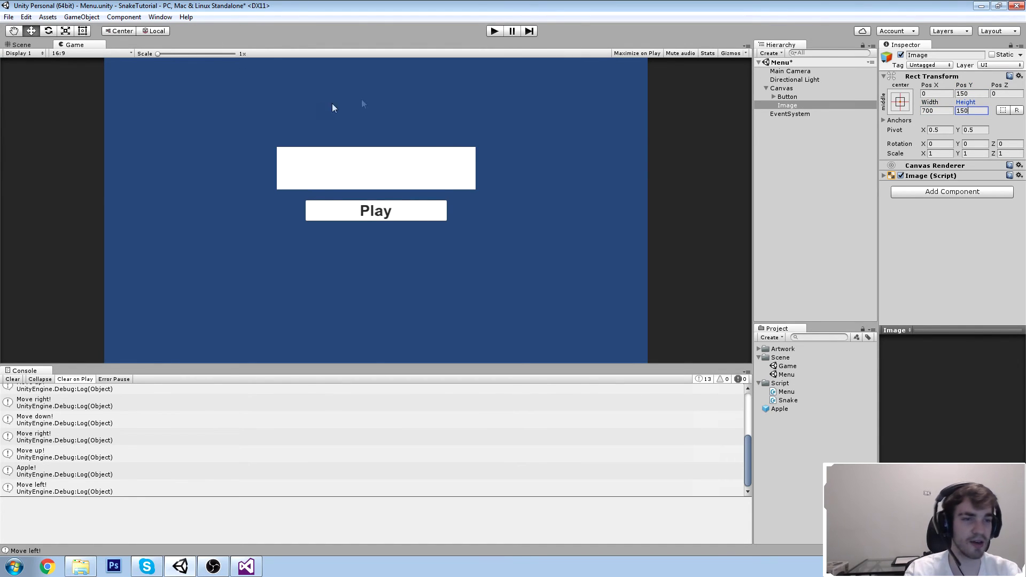
- Expand the Image component and check which sprites are available as its source image
{"action": "left_click", "coordinate": [954, 175]}
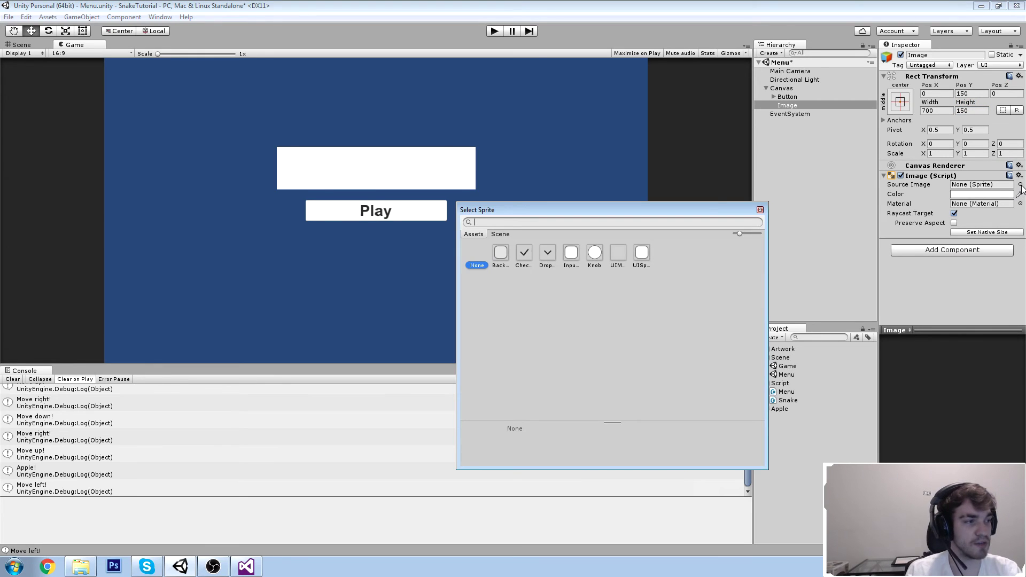
{"action": "left_click", "coordinate": [1020, 184]}
{"action": "left_click", "coordinate": [759, 210]}
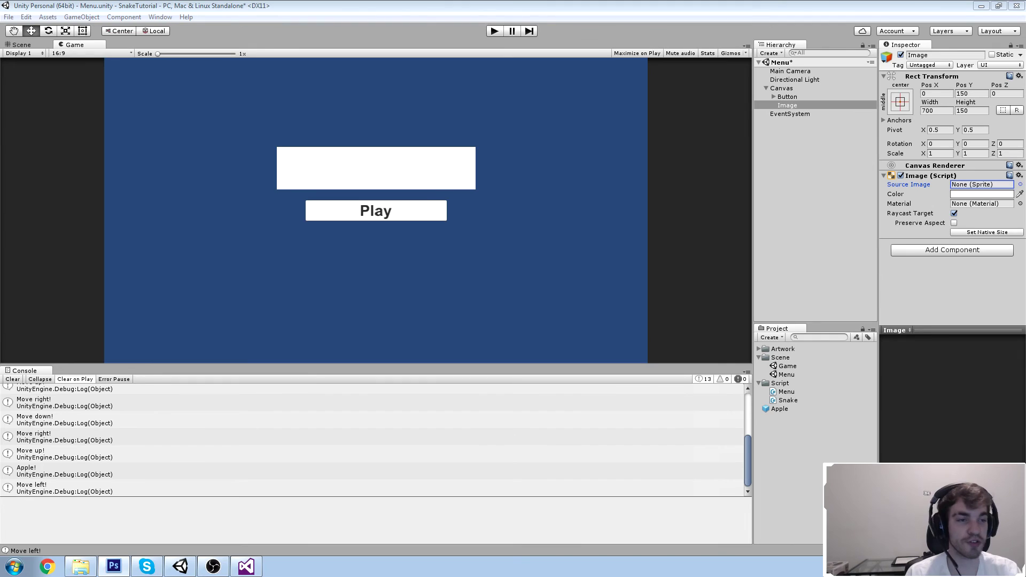
- Switch to Photoshop and add white bold Ebrima text reading SNAKE at 150 px on the blank Untitled-1 canvas
{"action": "mouse_move", "coordinate": [1025, 422]}
{"action": "left_mouse_down"}
{"action": "mouse_move", "coordinate": [738, 348]}
{"action": "mouse_move", "coordinate": [530, 99]}
{"action": "left_mouse_up"}
{"action": "double_click", "coordinate": [530, 99]}
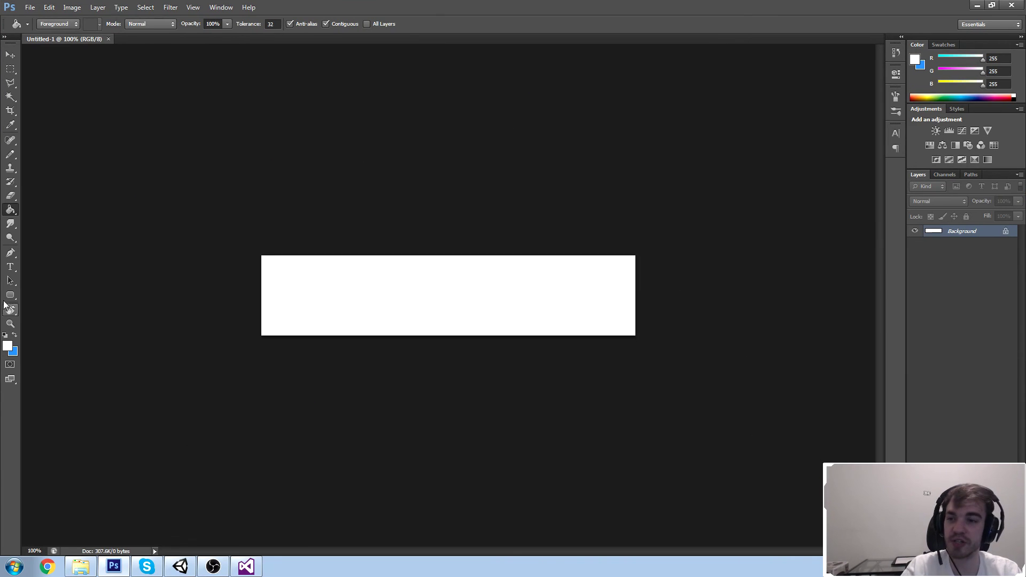
{"action": "left_click", "coordinate": [10, 265]}
{"action": "left_click", "coordinate": [299, 309]}
{"action": "type", "text": "hello"}
{"action": "key", "text": "BackSpace"}
{"action": "key", "text": "BackSpace"}
{"action": "key", "text": "BackSpace"}
{"action": "key", "text": "BackSpace"}
{"action": "key", "text": "BackSpace"}
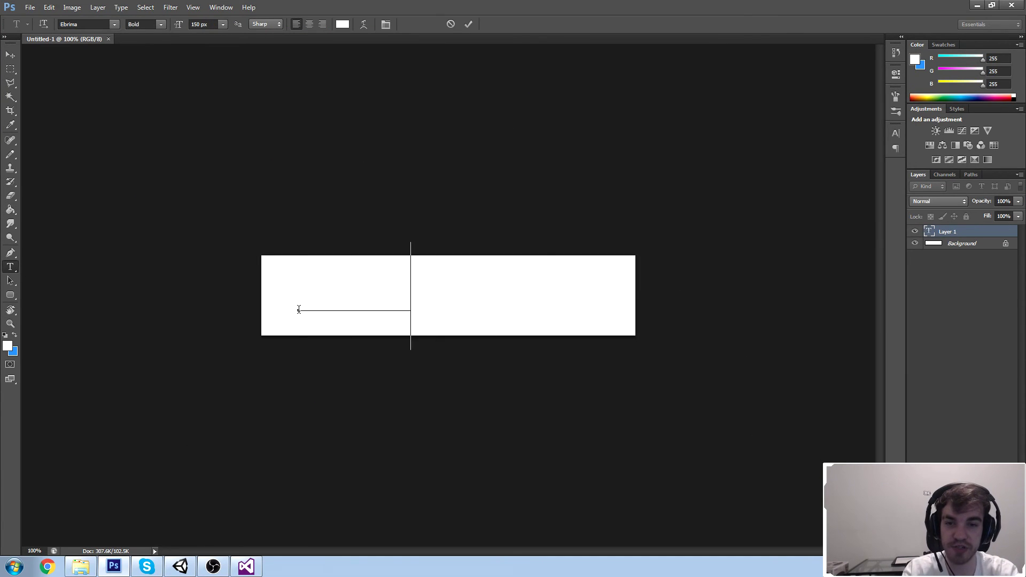
{"action": "type", "text": "Victory"}
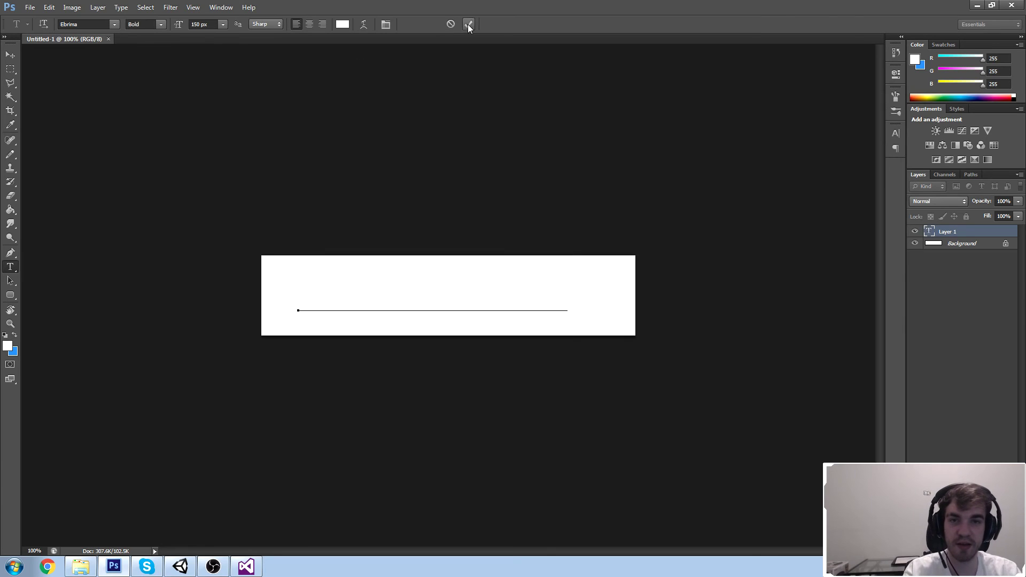
{"action": "left_click", "coordinate": [468, 24]}
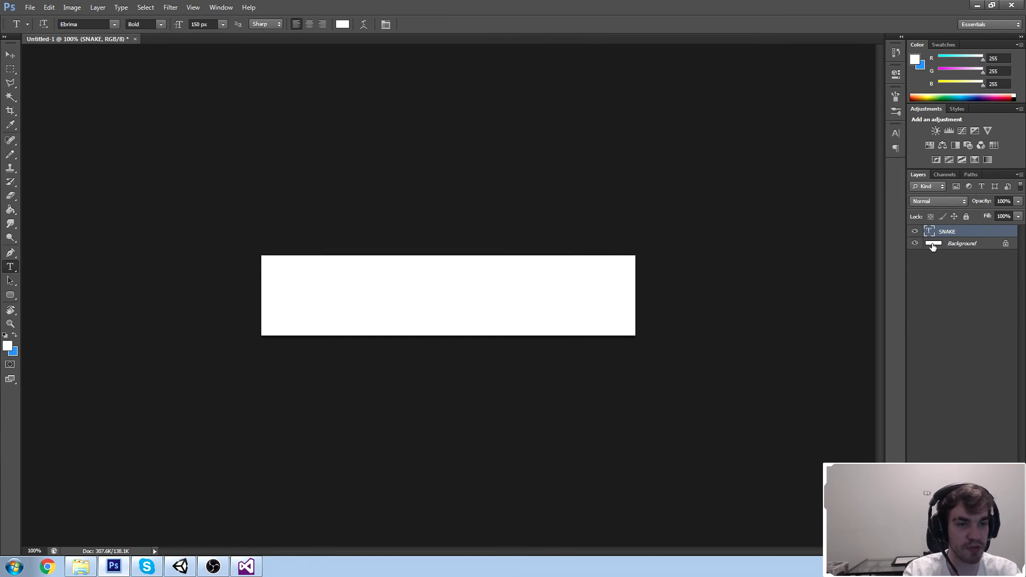
- Delete the white Background layer and shift the SNAKE text slightly down and right so it sits fully inside the canvas
{"action": "left_click", "coordinate": [914, 243]}
{"action": "left_click_drag", "start_coordinate": [947, 245], "coordinate": [1010, 551]}
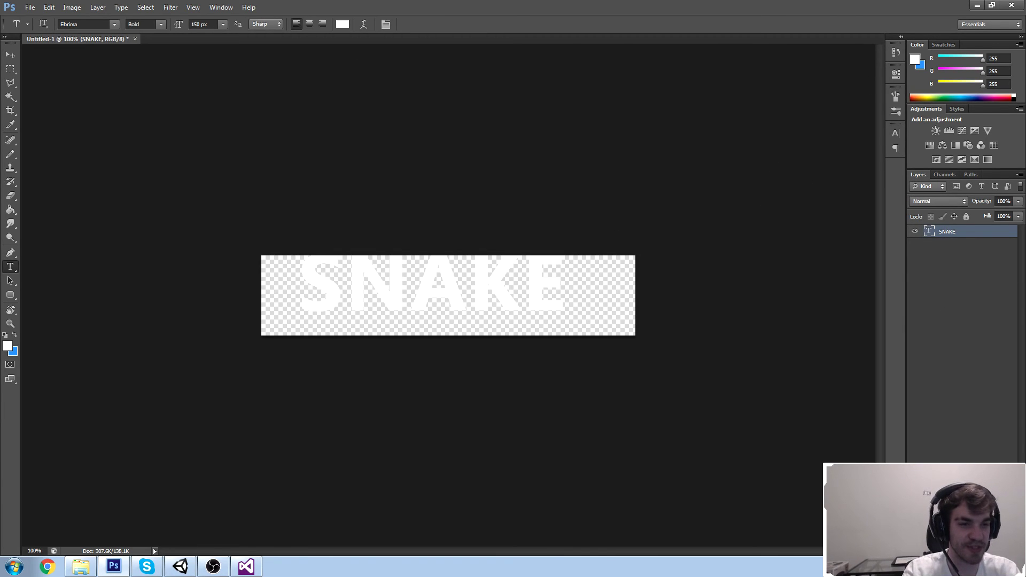
{"action": "key", "text": "ctrl+t"}
{"action": "left_click_drag", "start_coordinate": [512, 295], "coordinate": [524, 306]}
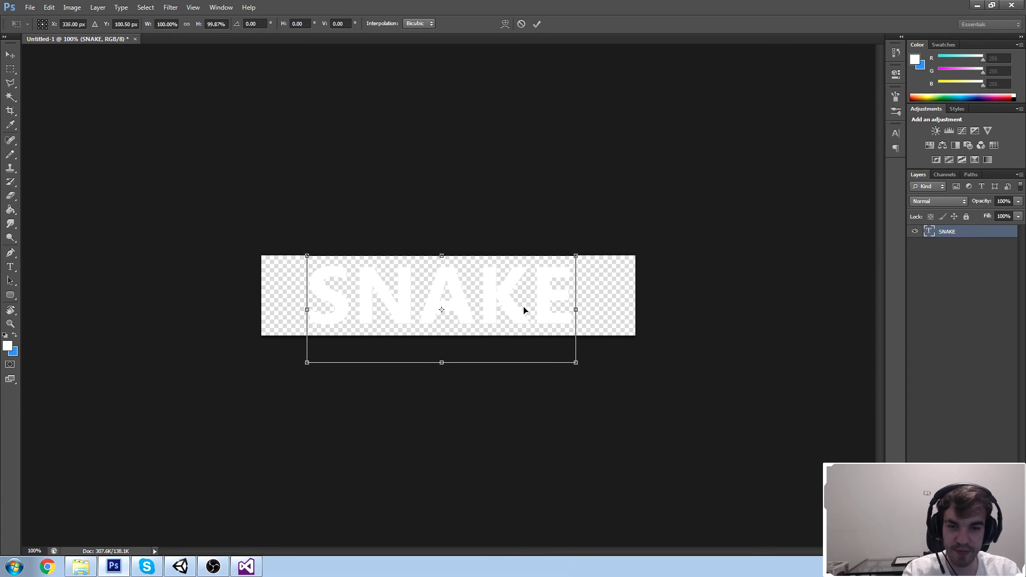
{"action": "left_click", "coordinate": [537, 24]}
- Try a black stroke, satin and yellow presets on the SNAKE text layer, and apply the bright green bevelled preset style
{"action": "double_click", "coordinate": [982, 233]}
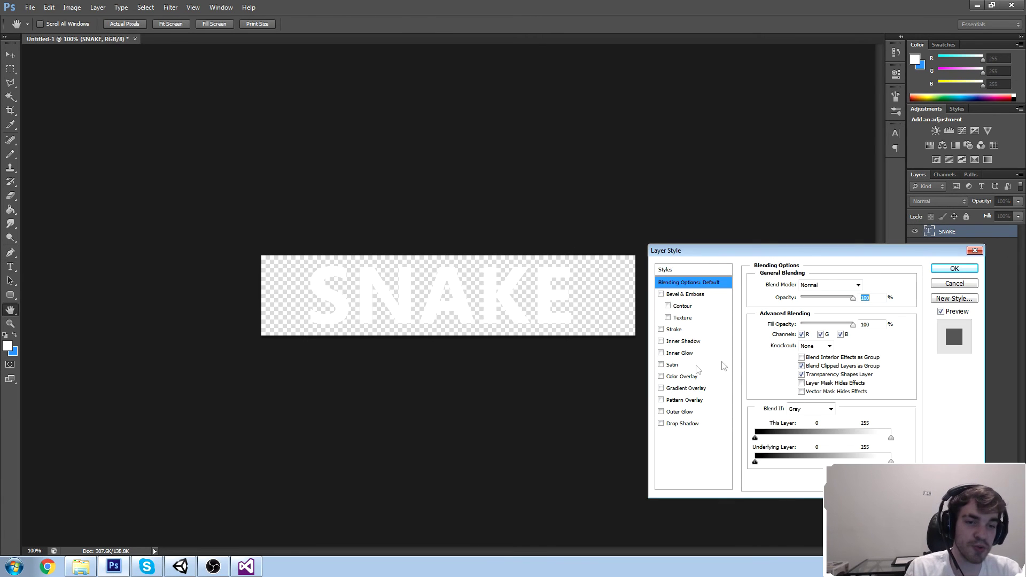
{"action": "left_click", "coordinate": [661, 329]}
{"action": "left_click", "coordinate": [674, 329]}
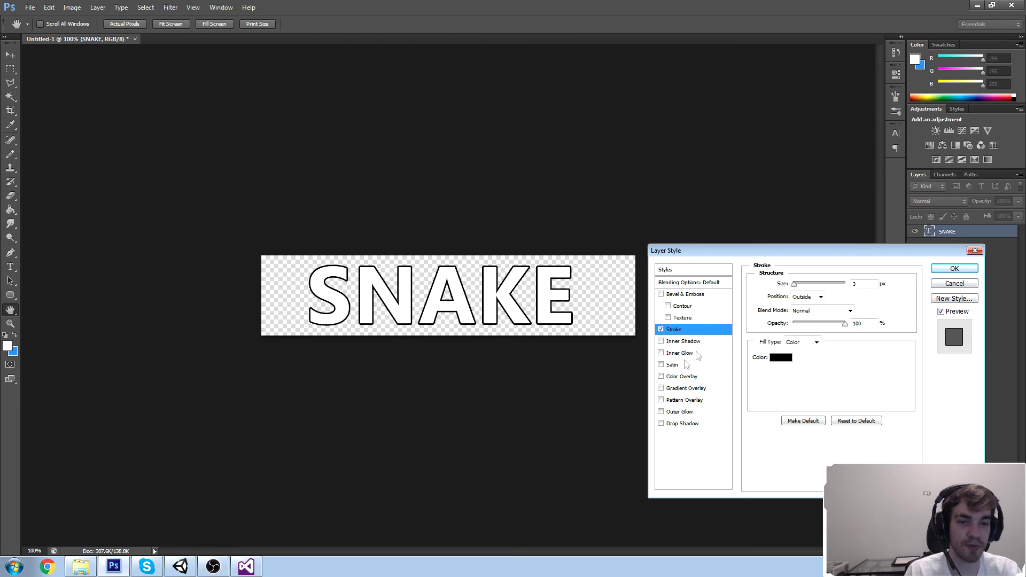
{"action": "left_click", "coordinate": [661, 366]}
{"action": "left_click", "coordinate": [661, 365]}
{"action": "left_click", "coordinate": [687, 269]}
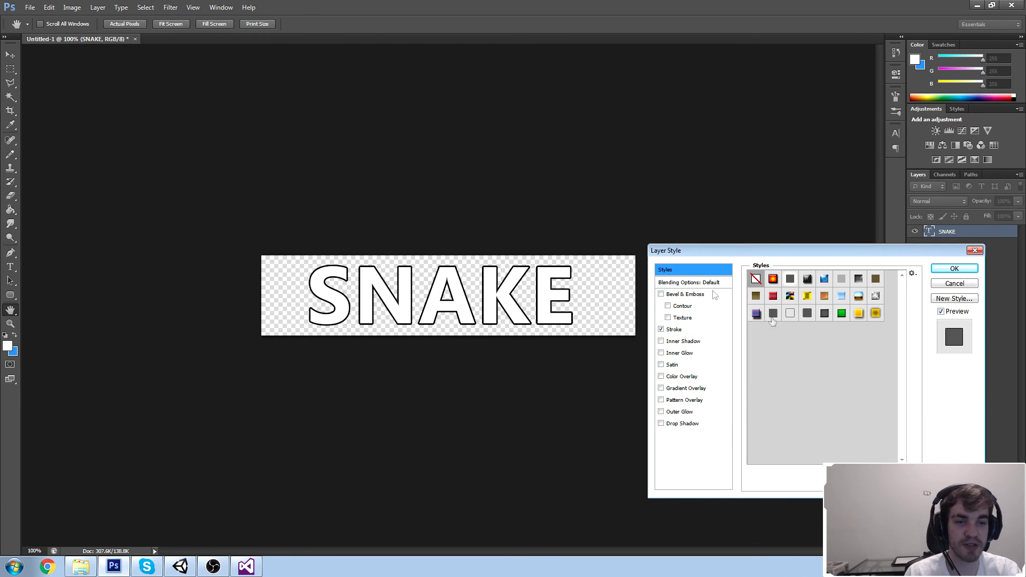
{"action": "left_click", "coordinate": [857, 314]}
{"action": "left_click", "coordinate": [875, 313]}
{"action": "left_click", "coordinate": [841, 313]}
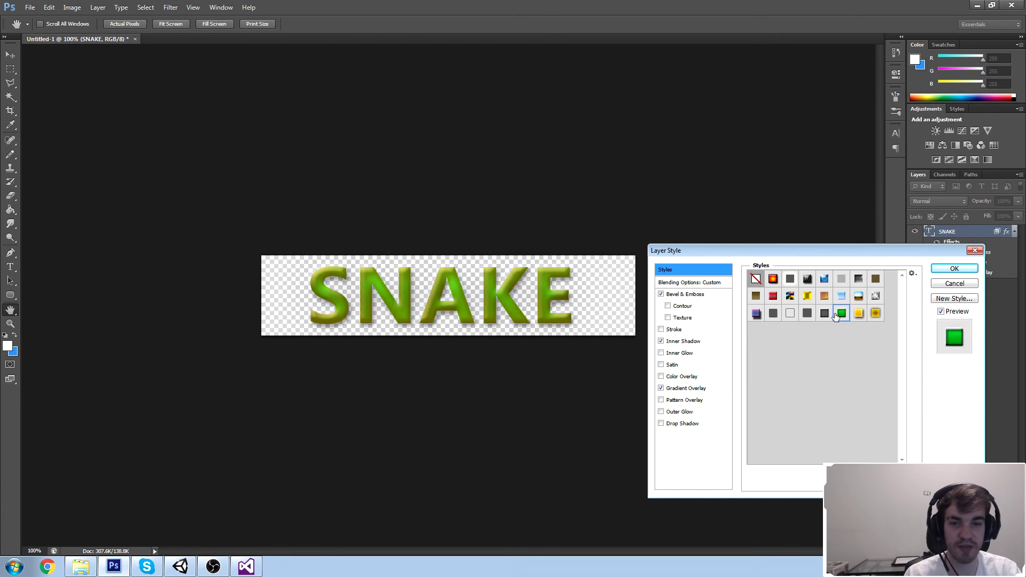
- Turn off the SNAKE layer's Inner Shadow while keeping its Gradient Overlay, and accept the layer style
{"action": "left_click", "coordinate": [681, 389]}
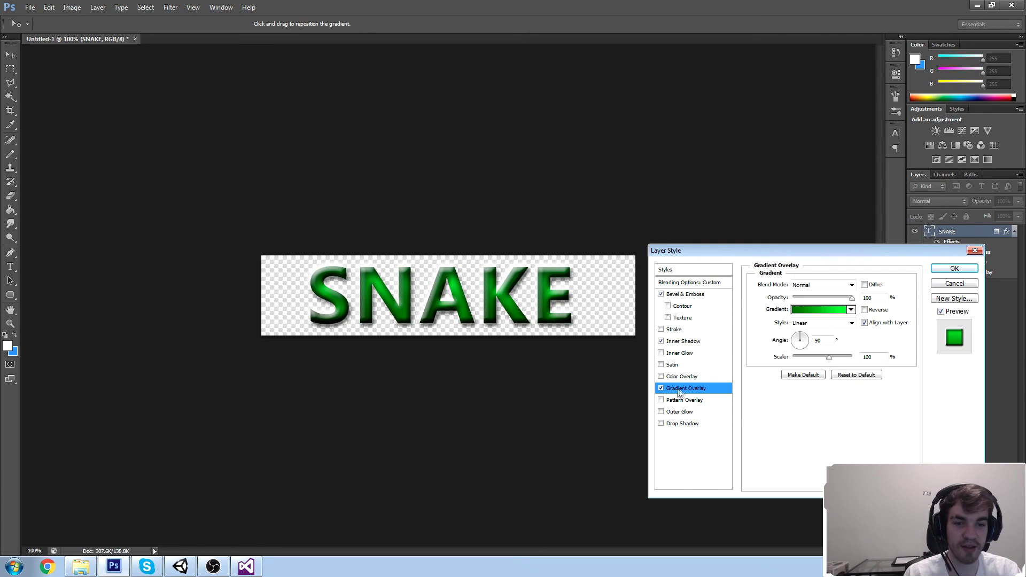
{"action": "left_click", "coordinate": [660, 389]}
{"action": "left_click", "coordinate": [661, 389]}
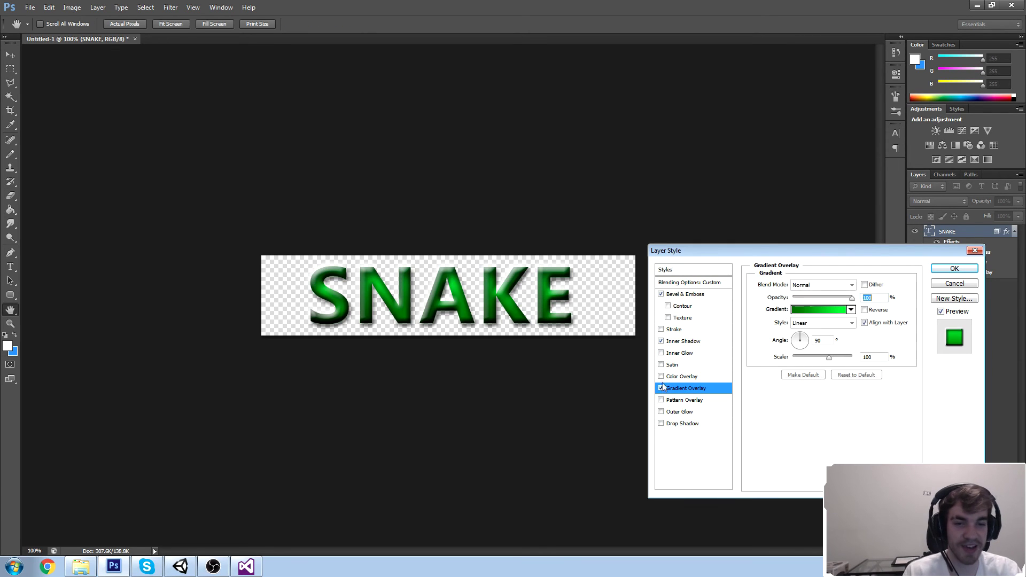
{"action": "left_click", "coordinate": [663, 342]}
{"action": "left_click", "coordinate": [661, 341]}
{"action": "left_click", "coordinate": [975, 268]}
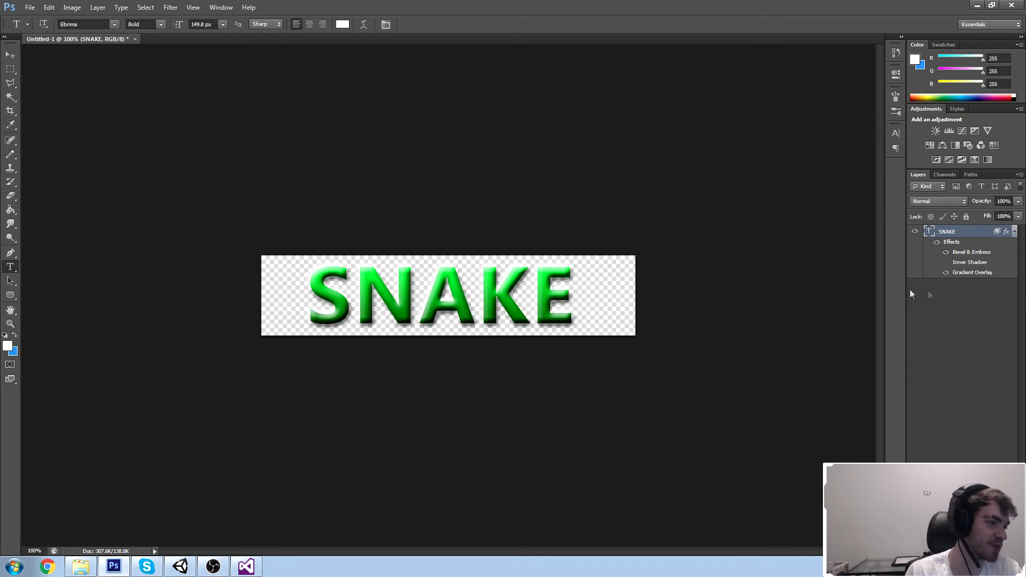
- Save the SNAKE title to the Desktop in PNG format as Untitled-1.png
{"action": "left_click", "coordinate": [30, 7]}
{"action": "left_click", "coordinate": [57, 138]}
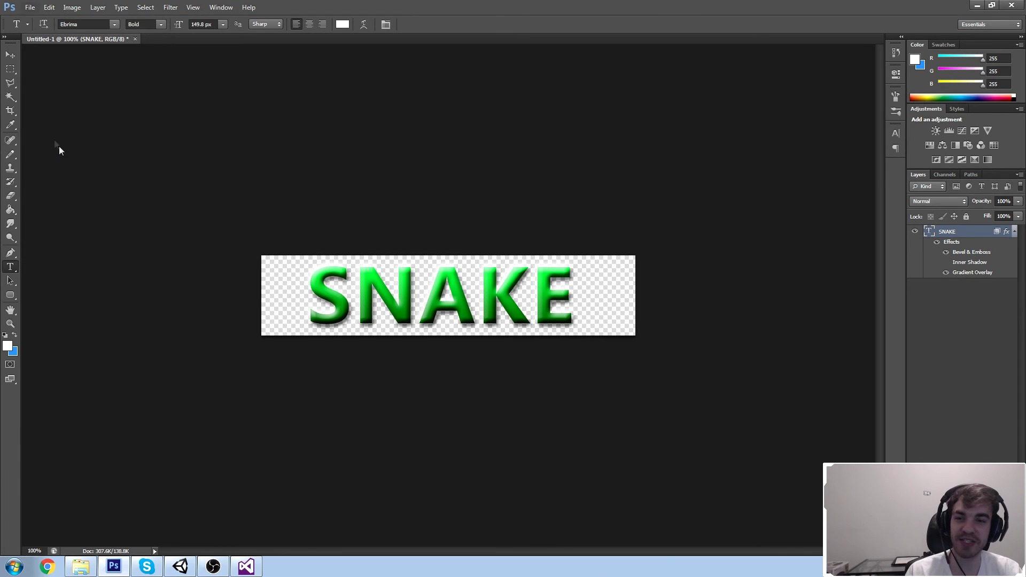
{"action": "left_click", "coordinate": [577, 304]}
{"action": "left_click", "coordinate": [604, 423]}
{"action": "left_click", "coordinate": [492, 174]}
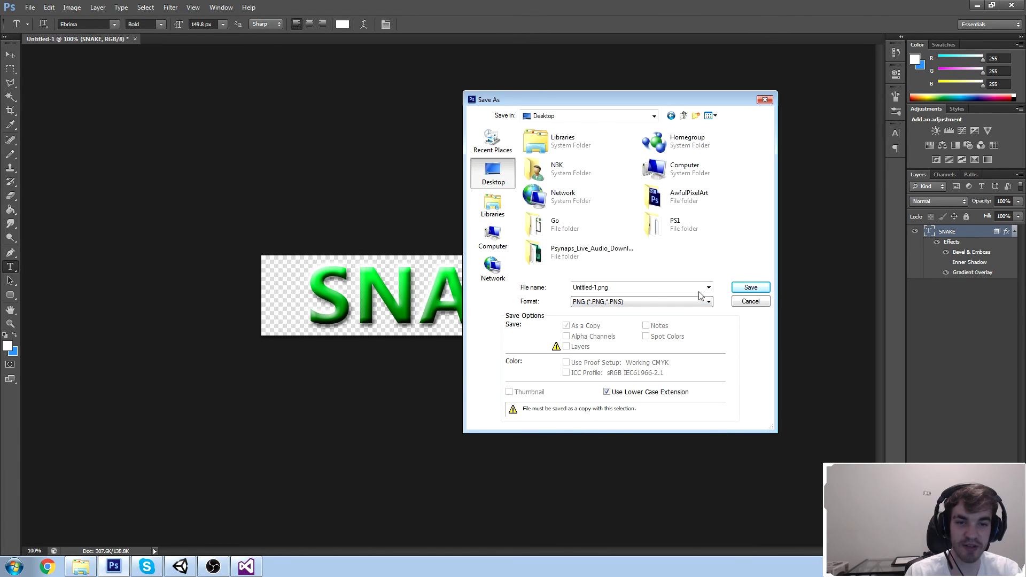
{"action": "left_click", "coordinate": [741, 289]}
{"action": "left_click", "coordinate": [544, 176]}
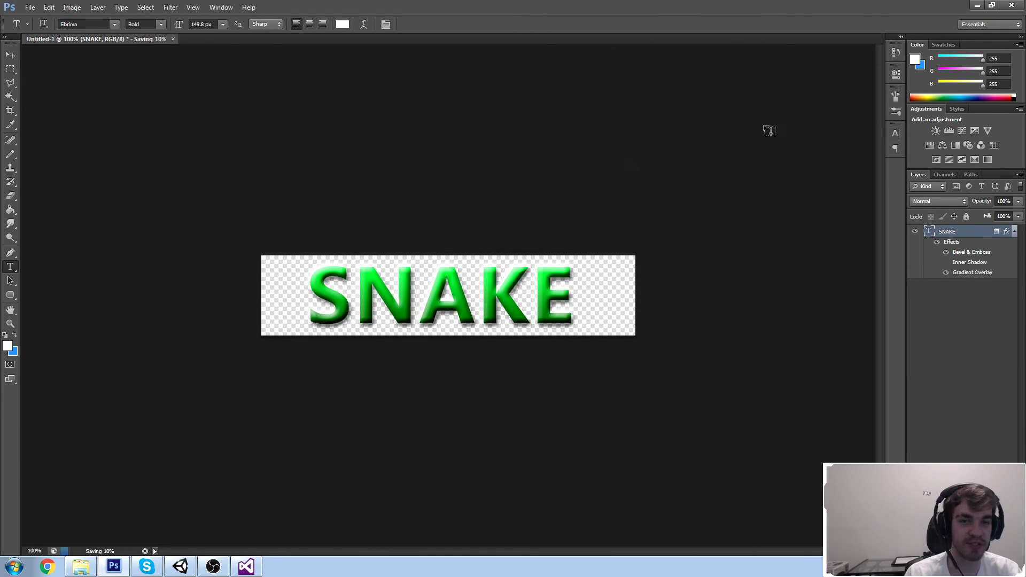
- Return to Unity and import the Untitled-1 image from the desktop into the project's assets
{"action": "left_click", "coordinate": [977, 6]}
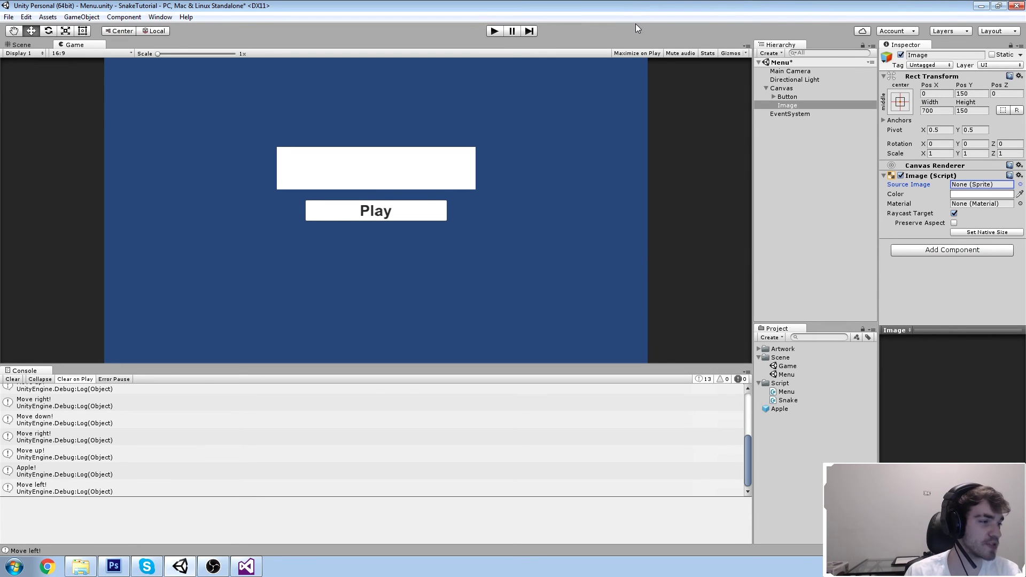
{"action": "left_click_drag", "start_coordinate": [614, 5], "coordinate": [542, 26]}
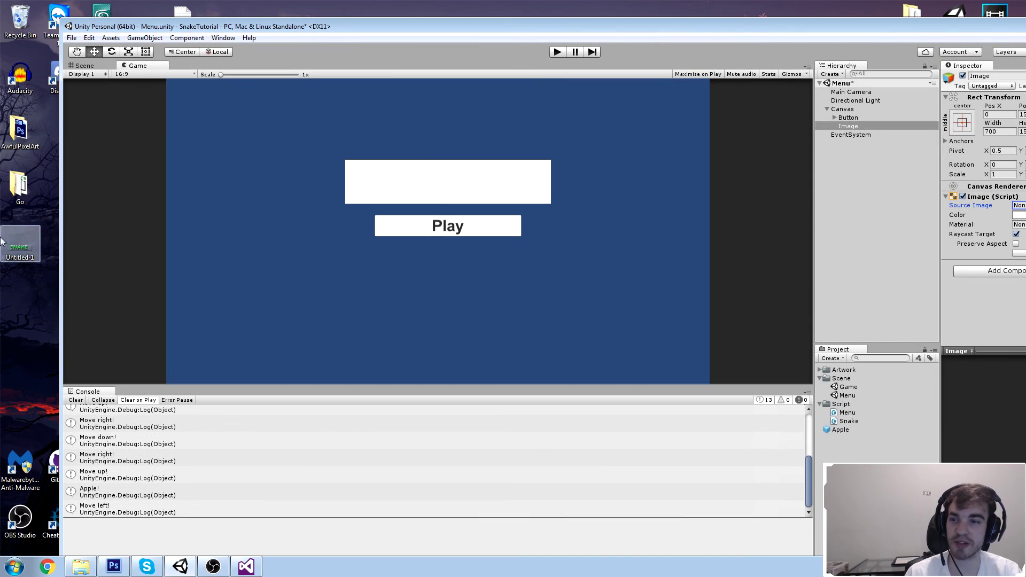
{"action": "left_click_drag", "start_coordinate": [28, 251], "coordinate": [847, 464]}
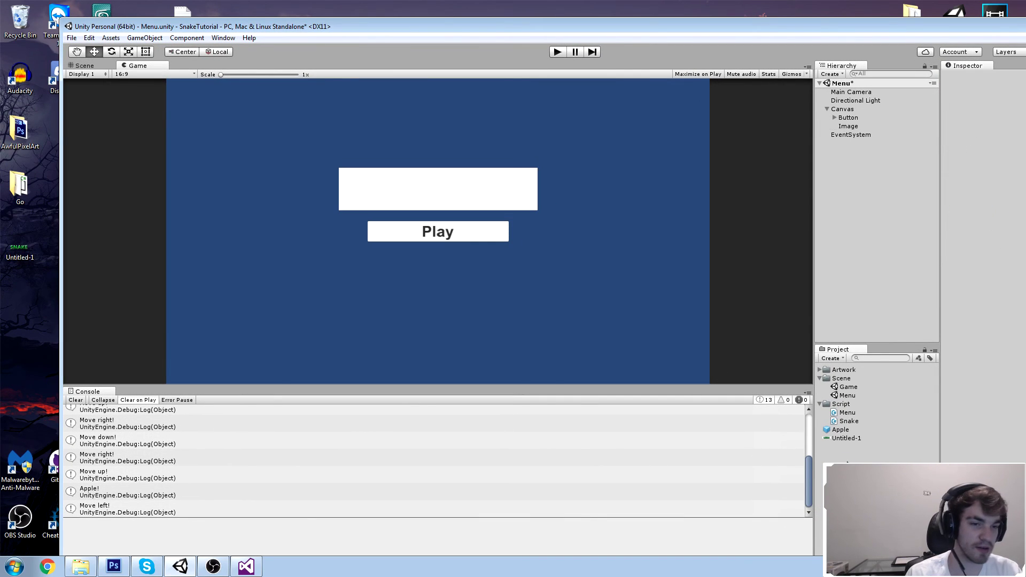
{"action": "double_click", "coordinate": [801, 21]}
{"action": "left_click_drag", "start_coordinate": [830, 12], "coordinate": [735, 28]}
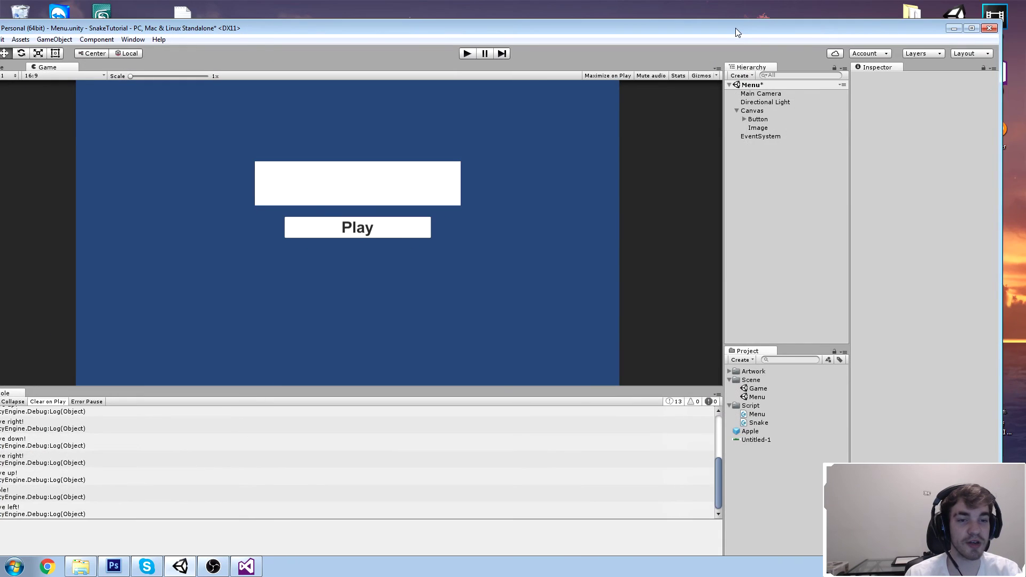
{"action": "double_click", "coordinate": [735, 28]}
- Move Untitled-1 into the Artwork folder and apply Sprite (2D and UI) as its Texture Type
{"action": "left_click", "coordinate": [757, 349]}
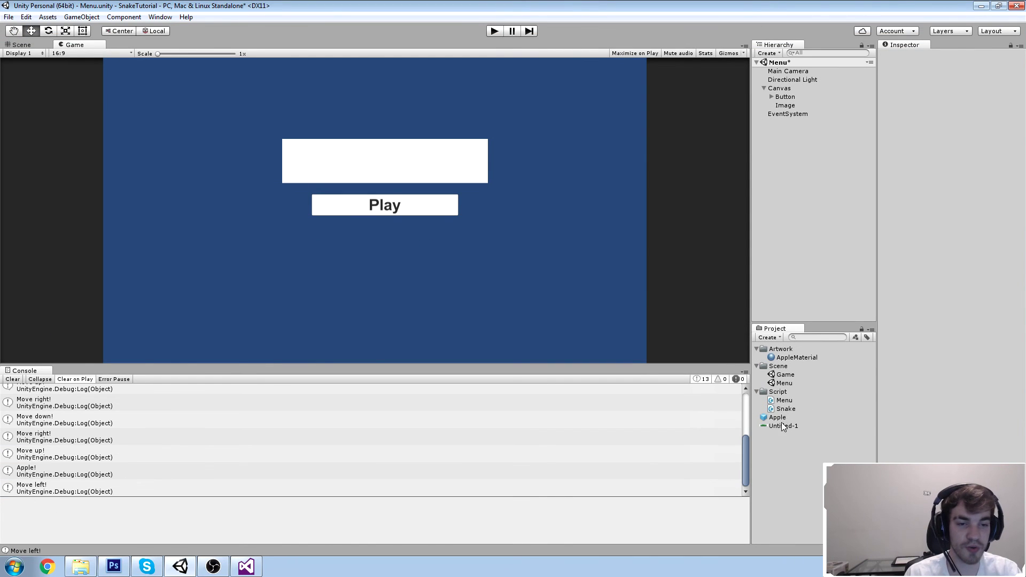
{"action": "left_click_drag", "start_coordinate": [782, 426], "coordinate": [781, 350]}
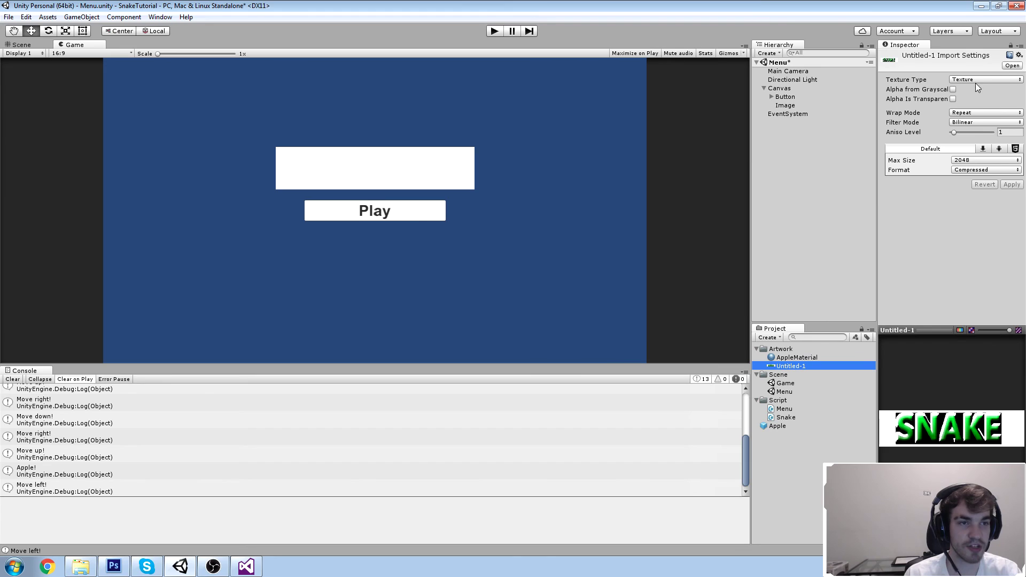
{"action": "left_click", "coordinate": [972, 79]}
{"action": "left_click", "coordinate": [959, 126]}
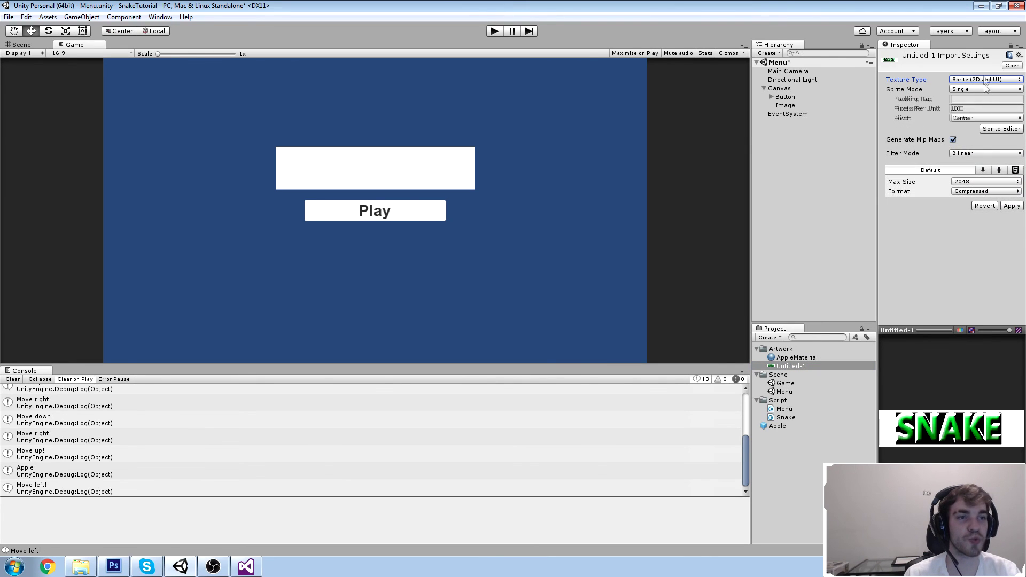
{"action": "left_click", "coordinate": [1012, 206]}
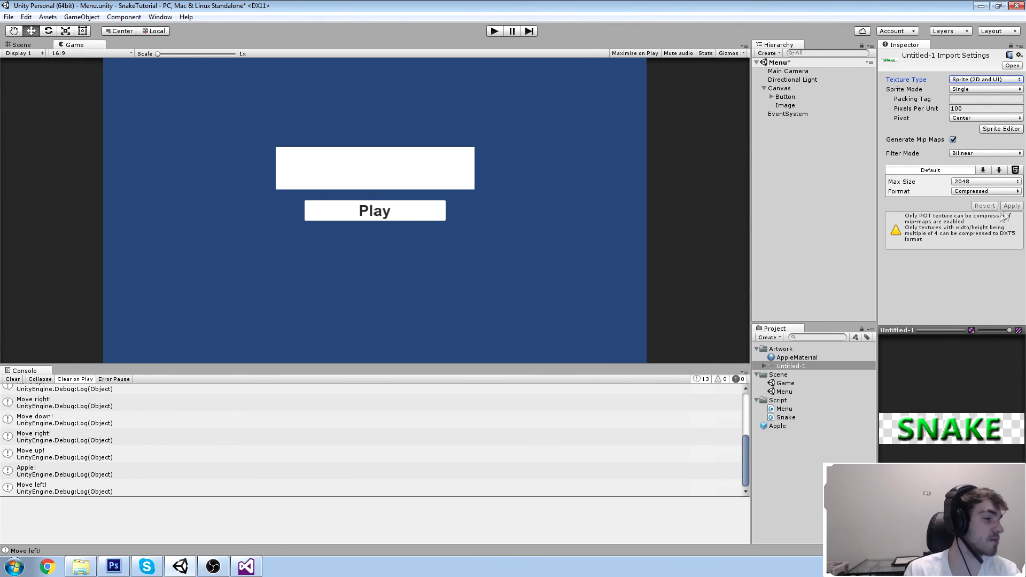
- Rename the Canvas's Image object as Splash
{"action": "left_click", "coordinate": [788, 103]}
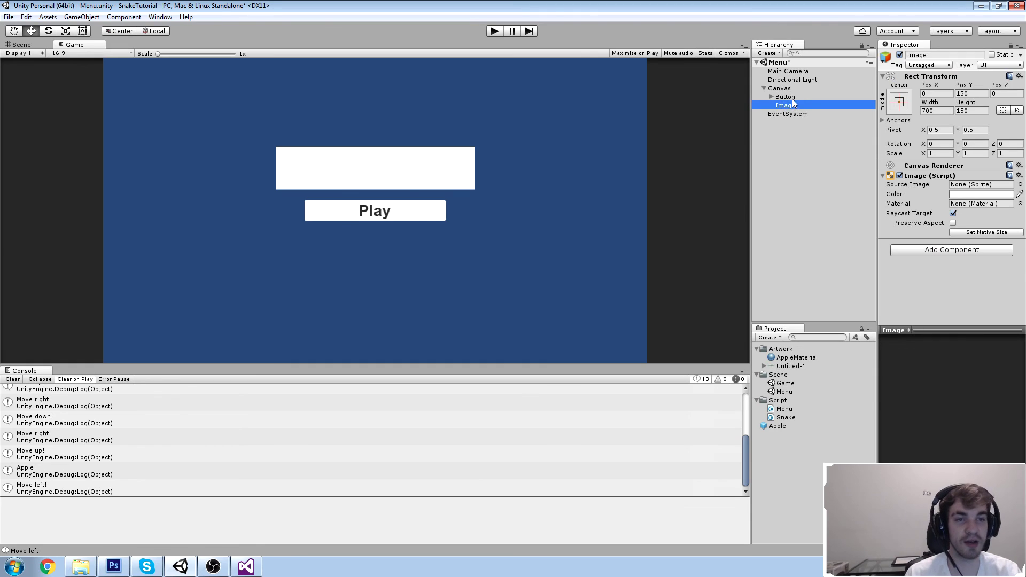
{"action": "left_click", "coordinate": [1020, 184]}
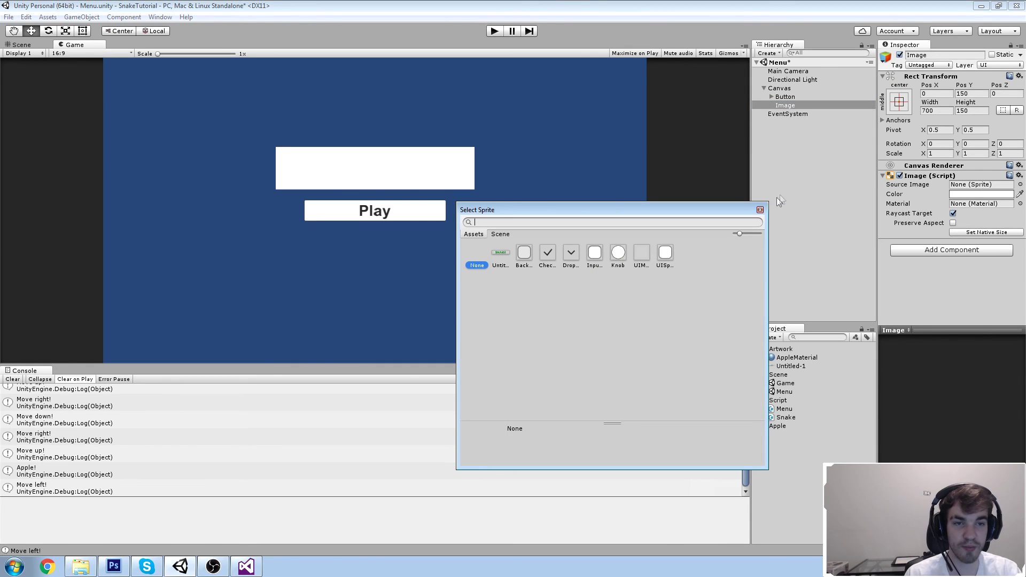
{"action": "left_click", "coordinate": [760, 210]}
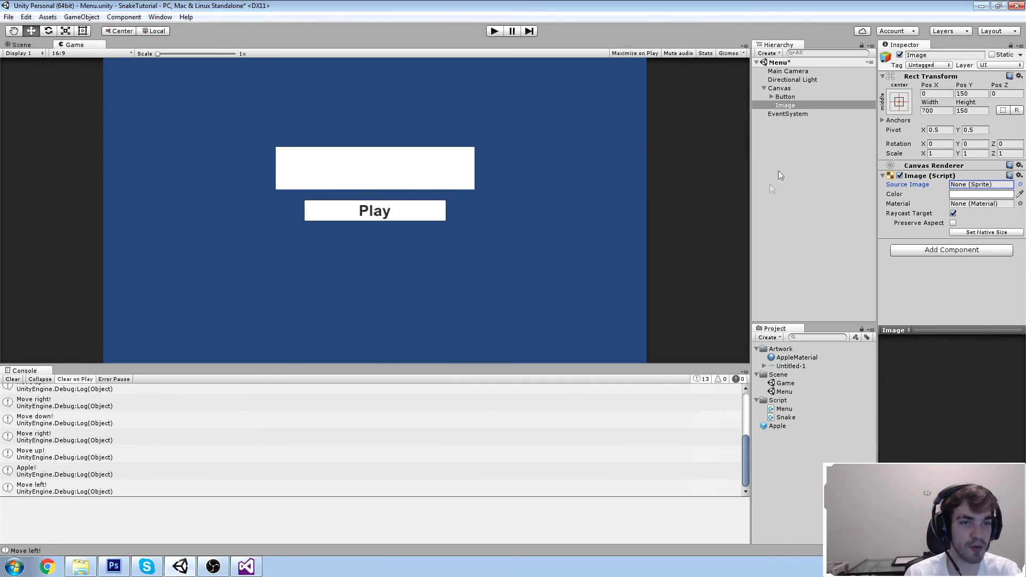
{"action": "left_click", "coordinate": [798, 107]}
{"action": "type", "text": "sPLA"}
{"action": "key", "text": "BackSpace"}
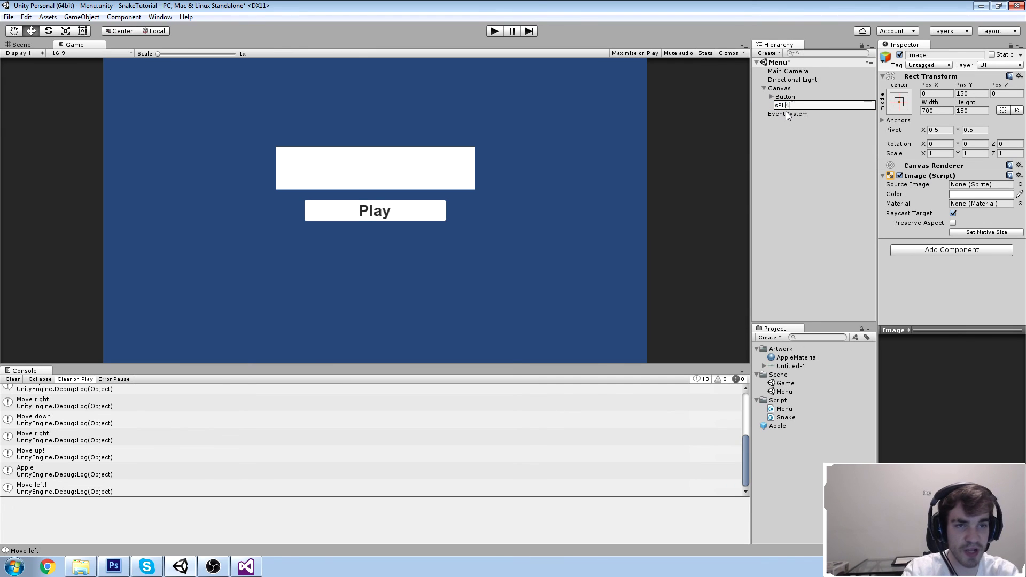
{"action": "key", "text": "BackSpace"}
{"action": "key", "text": "BackSpace"}
{"action": "key", "text": "BackSpace"}
{"action": "type", "text": "Splash"}
{"action": "key", "text": "Return"}
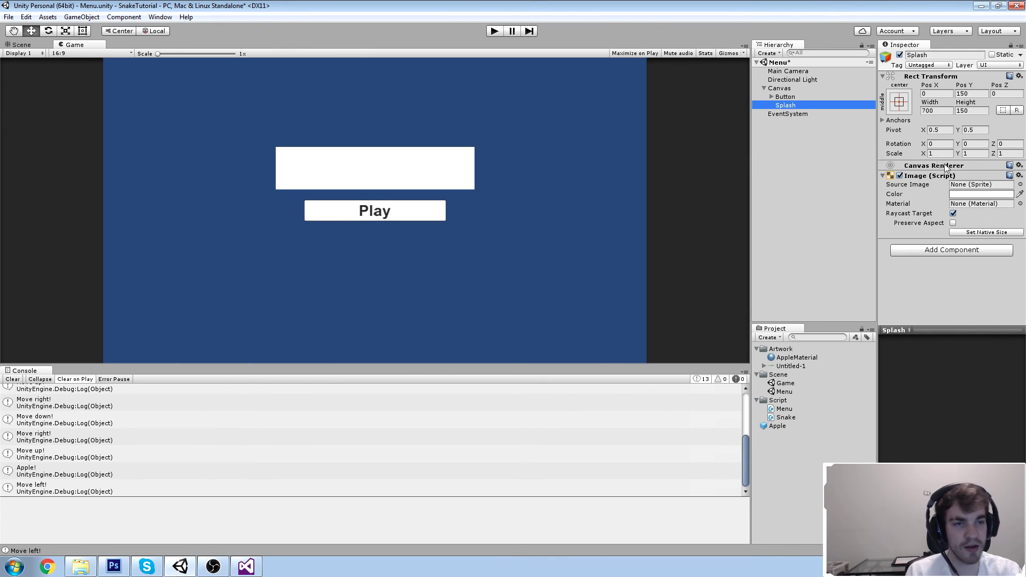
- Assign the Untitled-1 sprite as the Splash object's source image
{"action": "left_click", "coordinate": [1020, 184]}
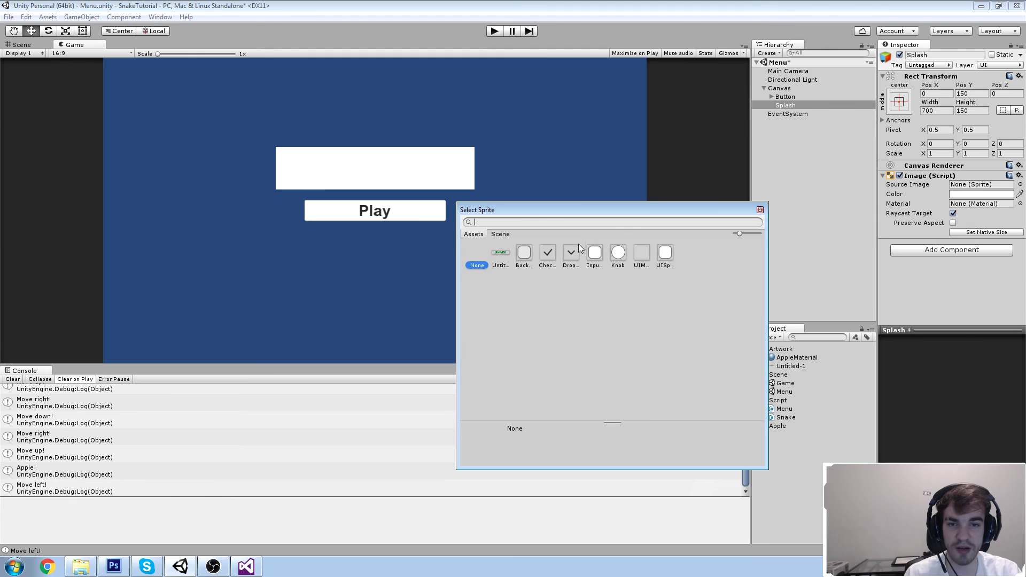
{"action": "left_click", "coordinate": [497, 255]}
{"action": "left_click", "coordinate": [760, 209]}
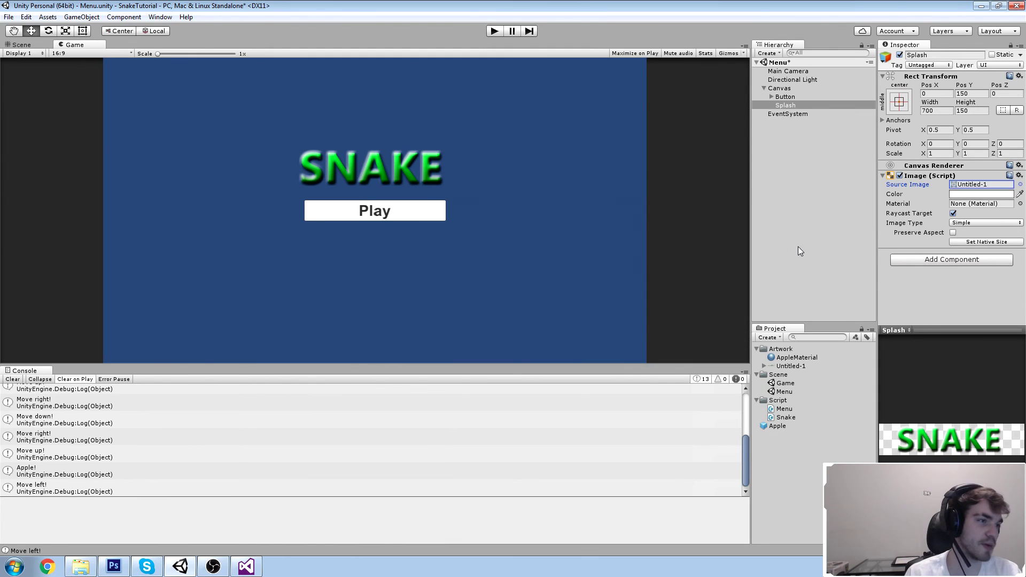
{"action": "left_click", "coordinate": [798, 251]}
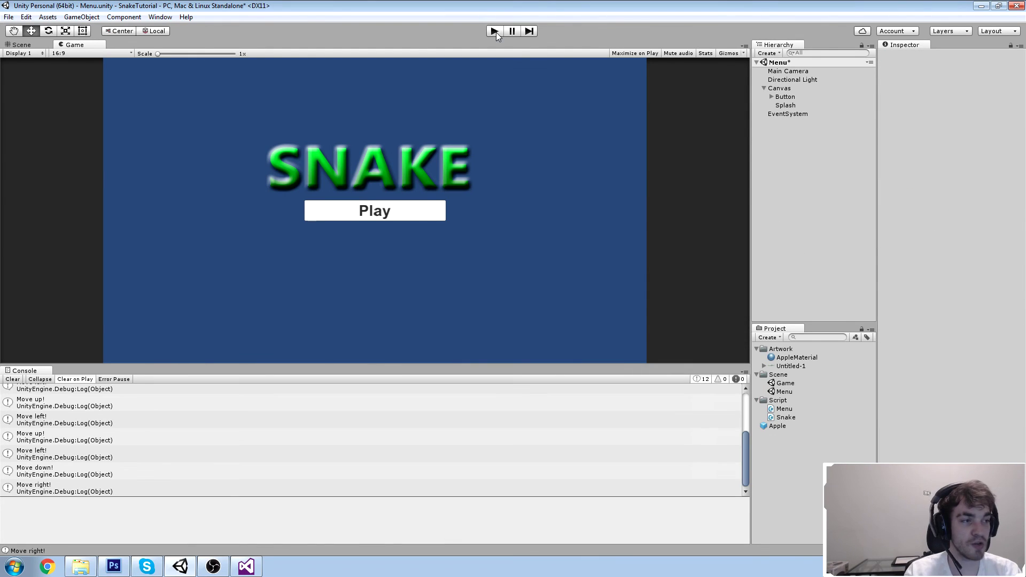
- Run the Menu scene, start the game with the Play button, and steer the snake towards the apples
{"action": "left_click", "coordinate": [494, 31]}
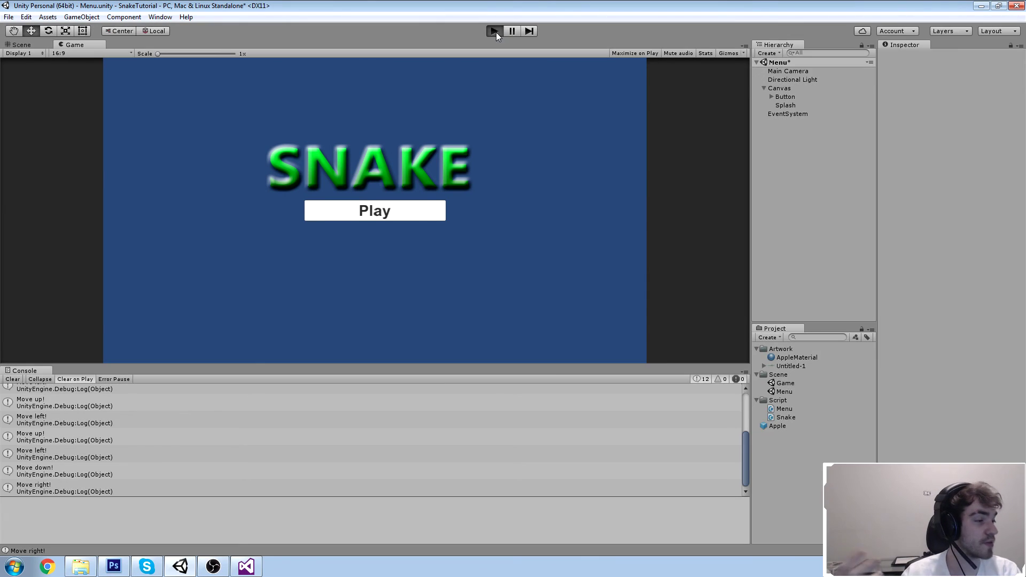
{"action": "left_click", "coordinate": [422, 211]}
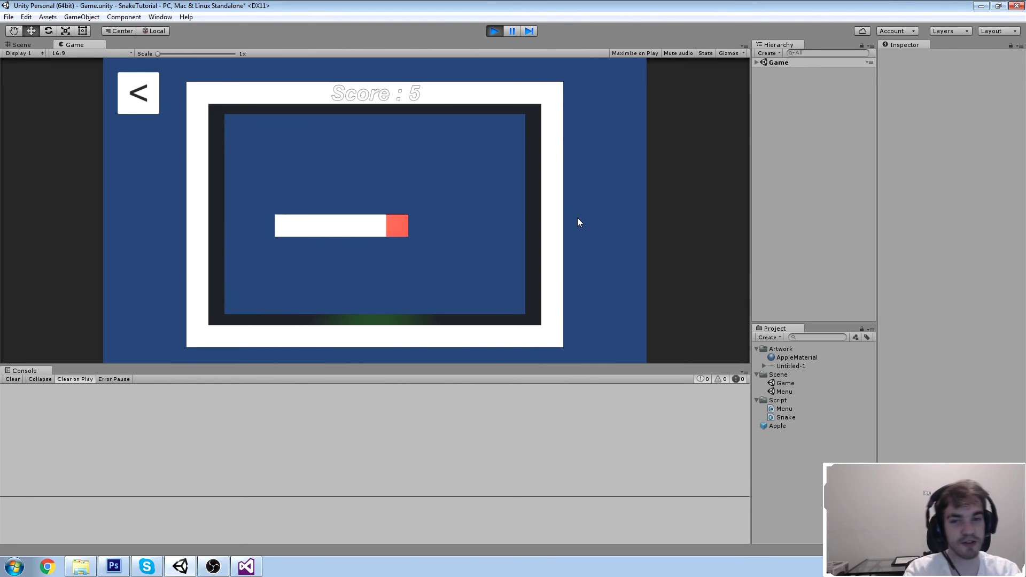
{"action": "key", "text": "Up"}
{"action": "key", "text": "Left"}
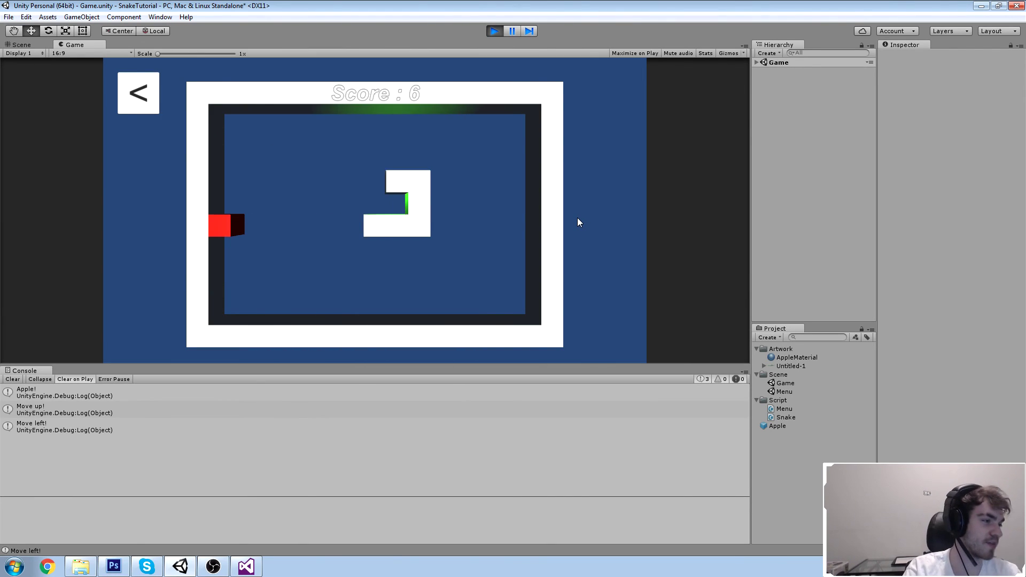
{"action": "key", "text": "Down"}
{"action": "key", "text": "Left"}
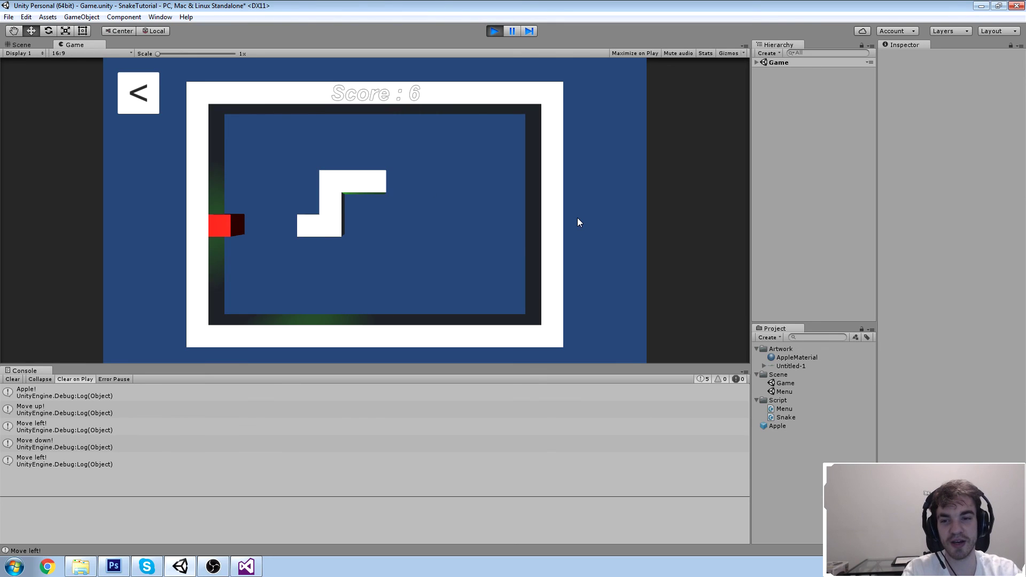
{"action": "key", "text": "Up"}
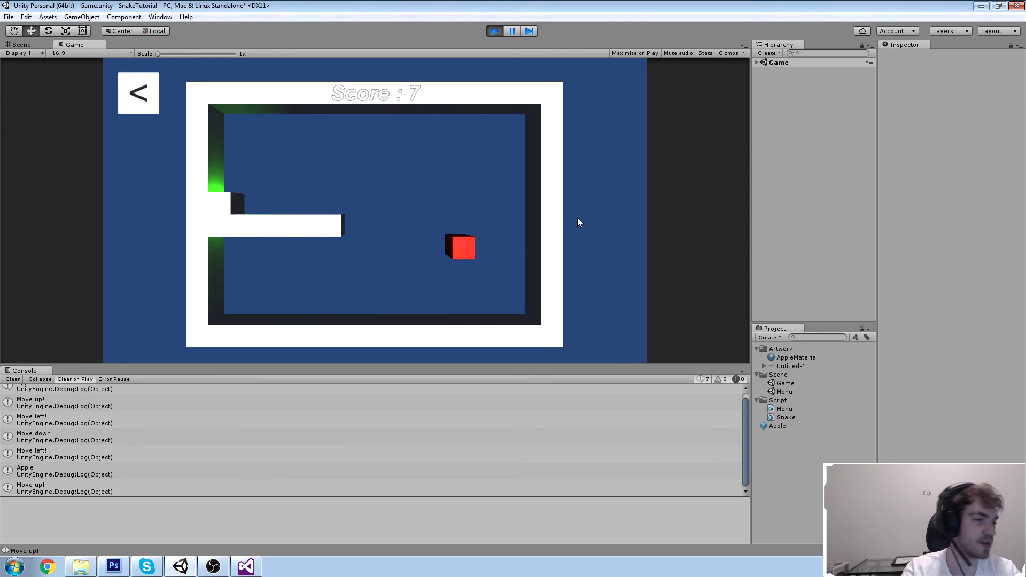